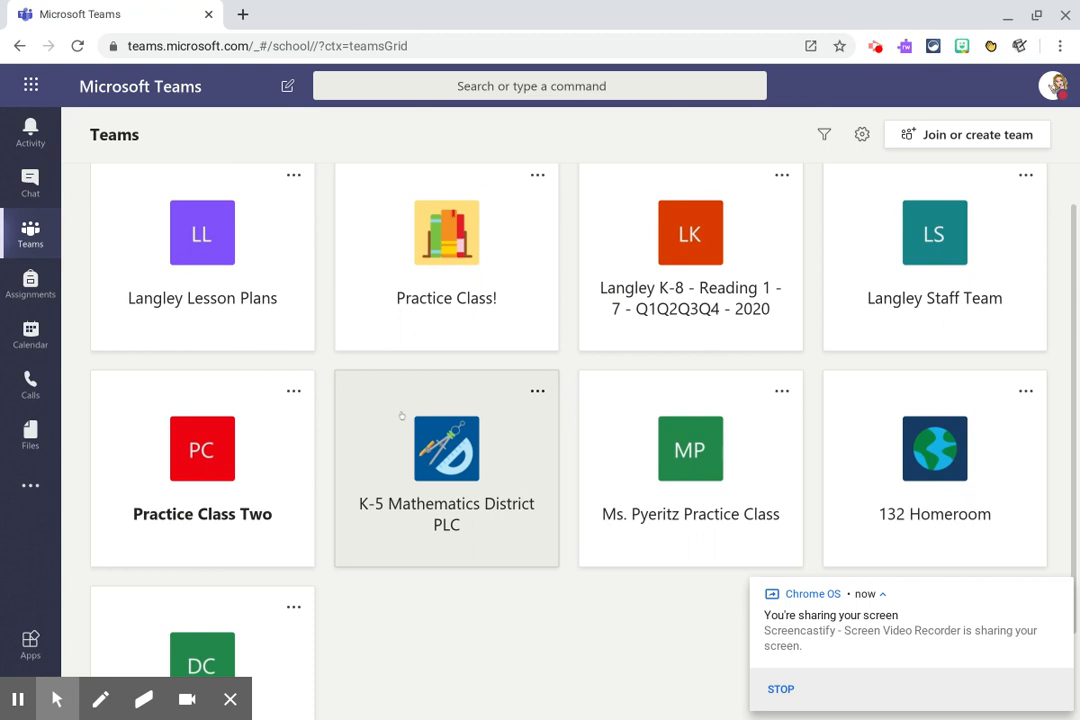
Open the (SP) Grade K Math Instructional Remote Learning Week 1 and 2 PDF from the K-5 Mathematics District PLC team's Grade K Mathematics channel files
click(447, 481)
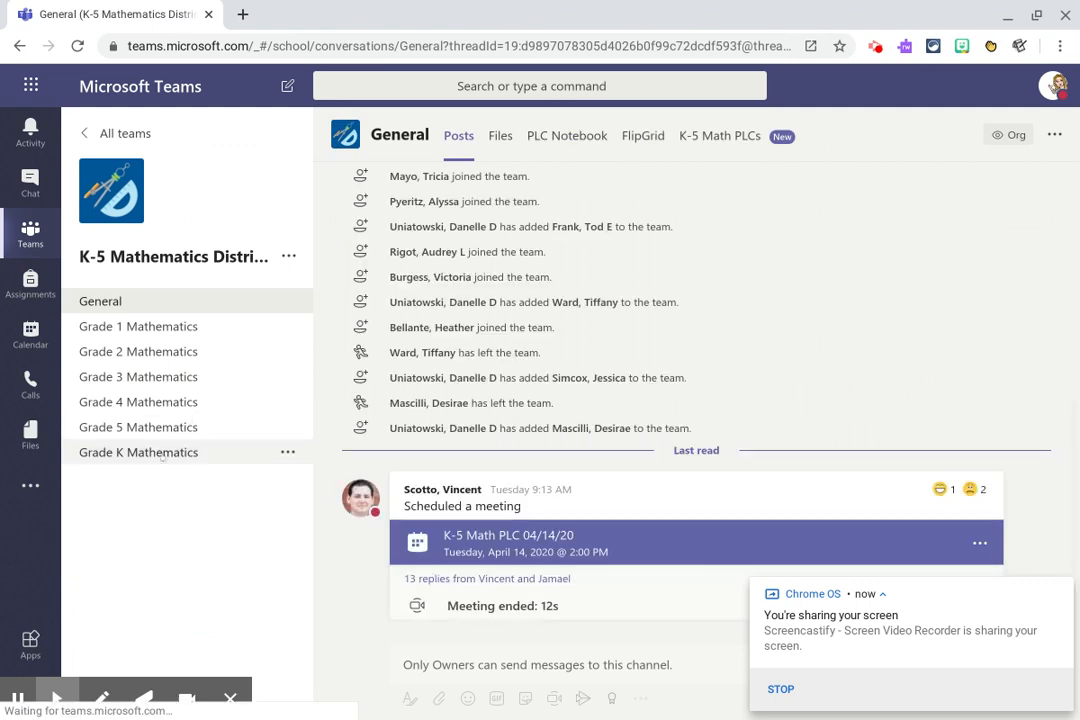
click(162, 453)
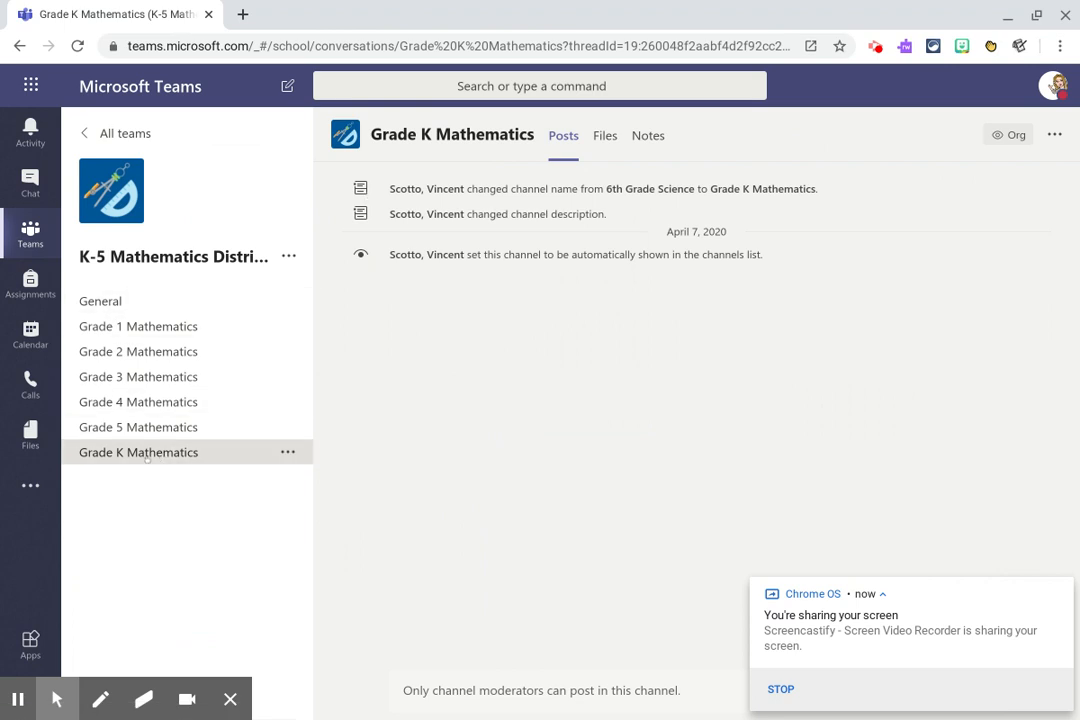
click(602, 136)
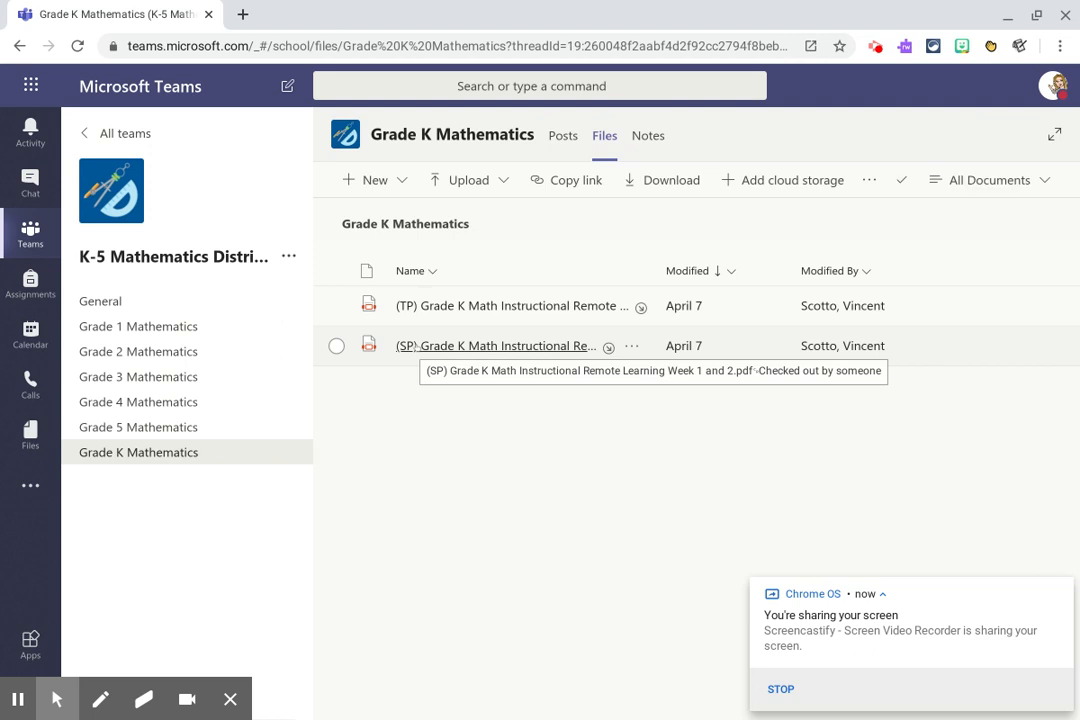
click(417, 346)
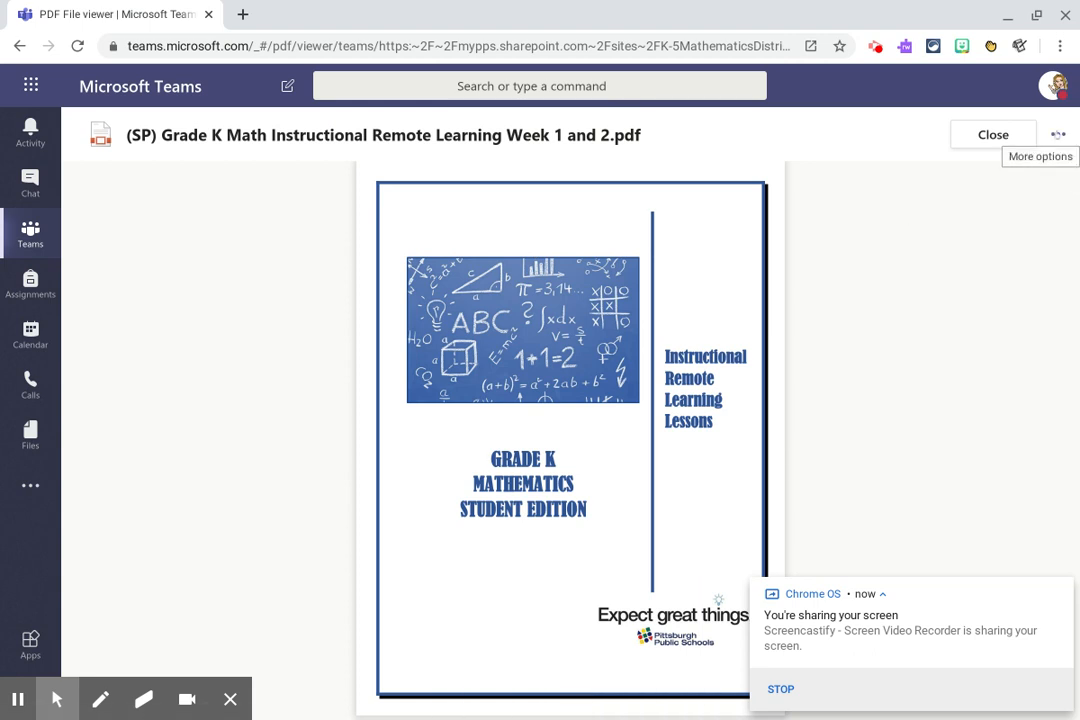
Download the student packet PDF, dismiss the extra notifications, and open the downloaded copy from the Downloads folder
click(1057, 134)
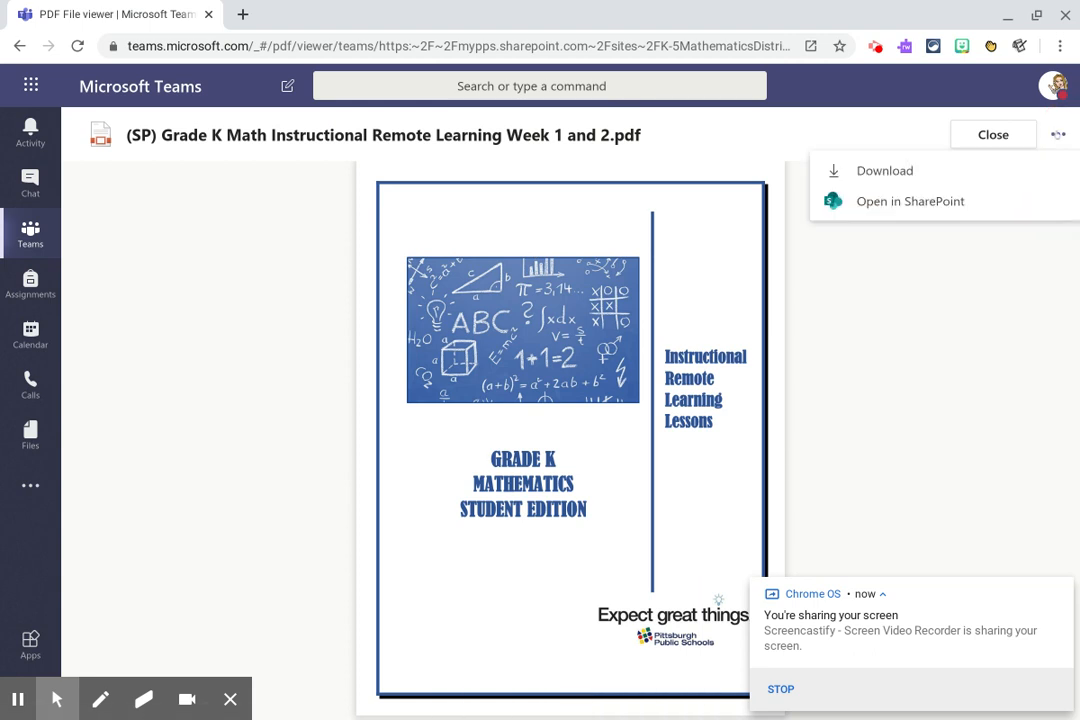
click(886, 173)
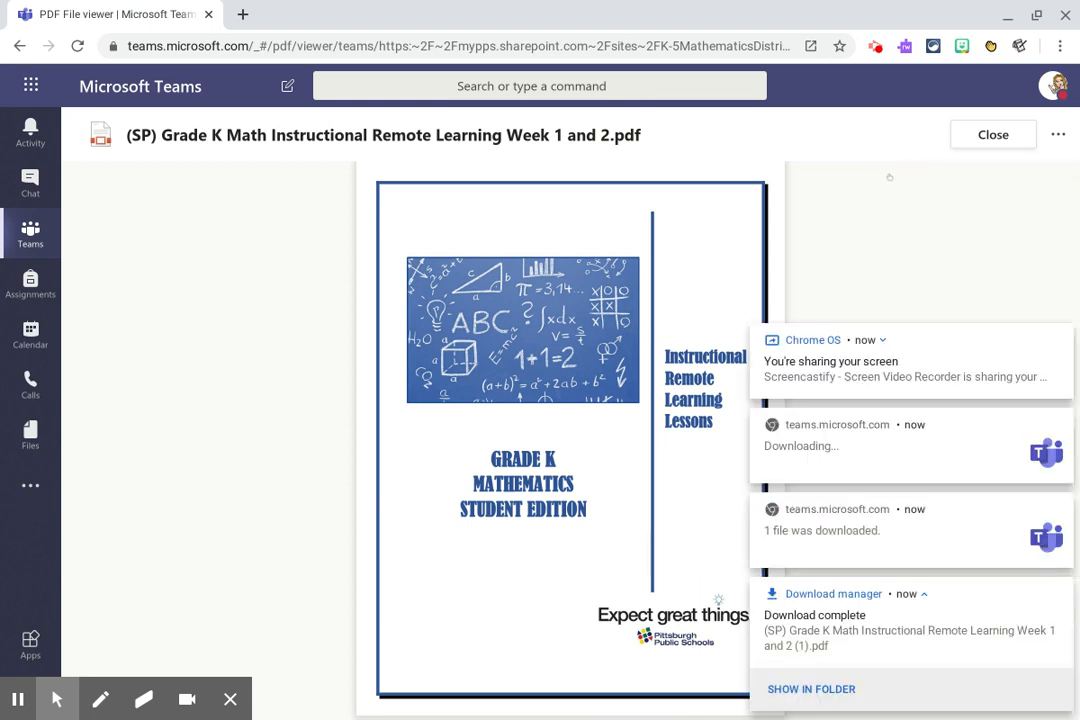
click(1063, 422)
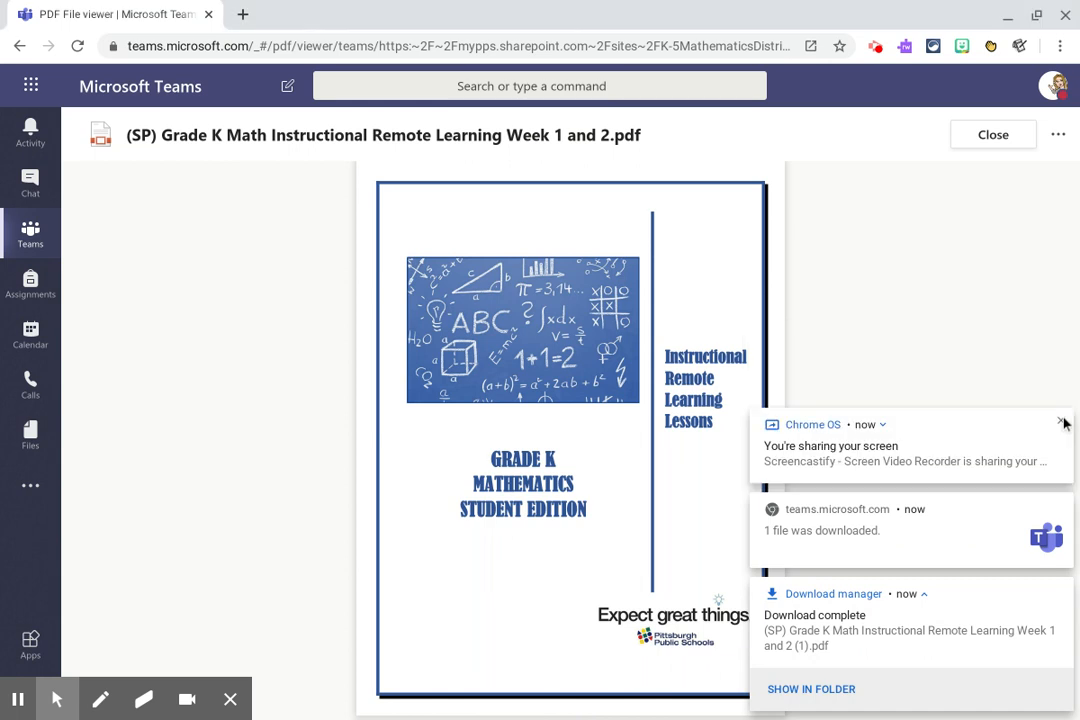
click(1063, 422)
click(1060, 508)
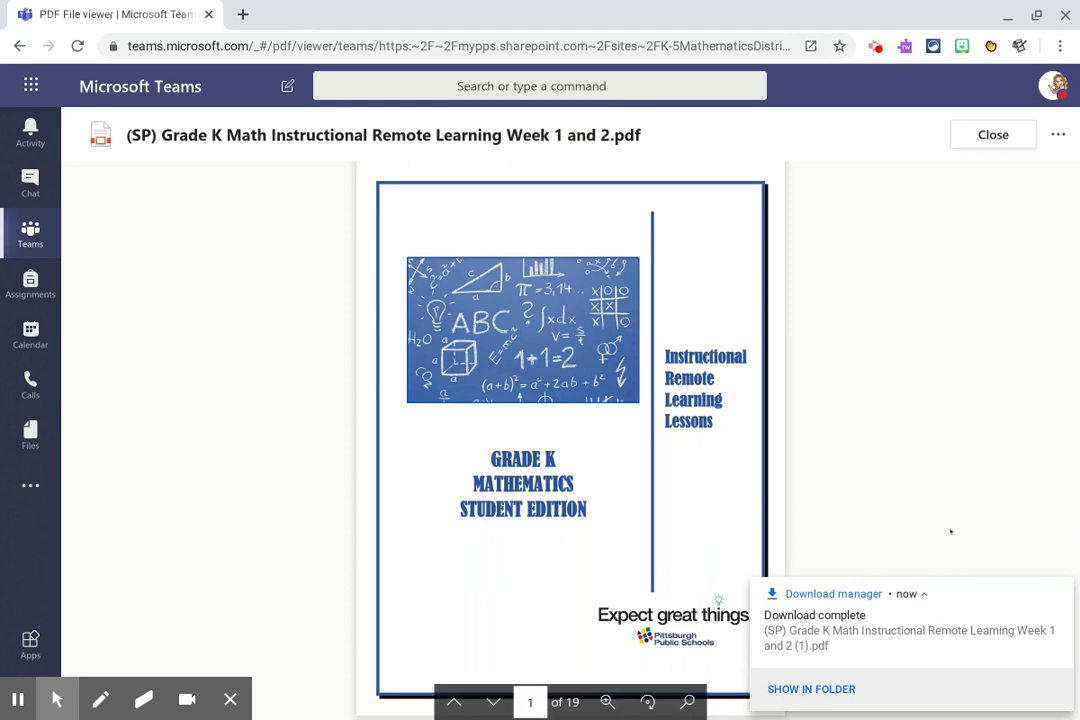
click(806, 689)
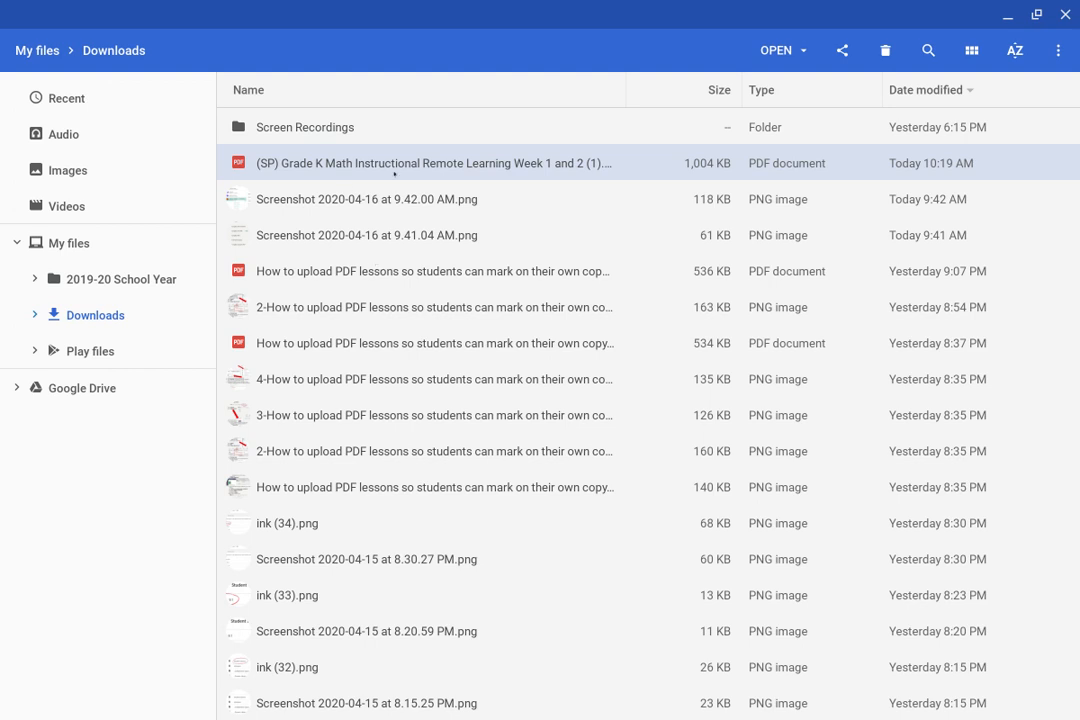
double_click(426, 162)
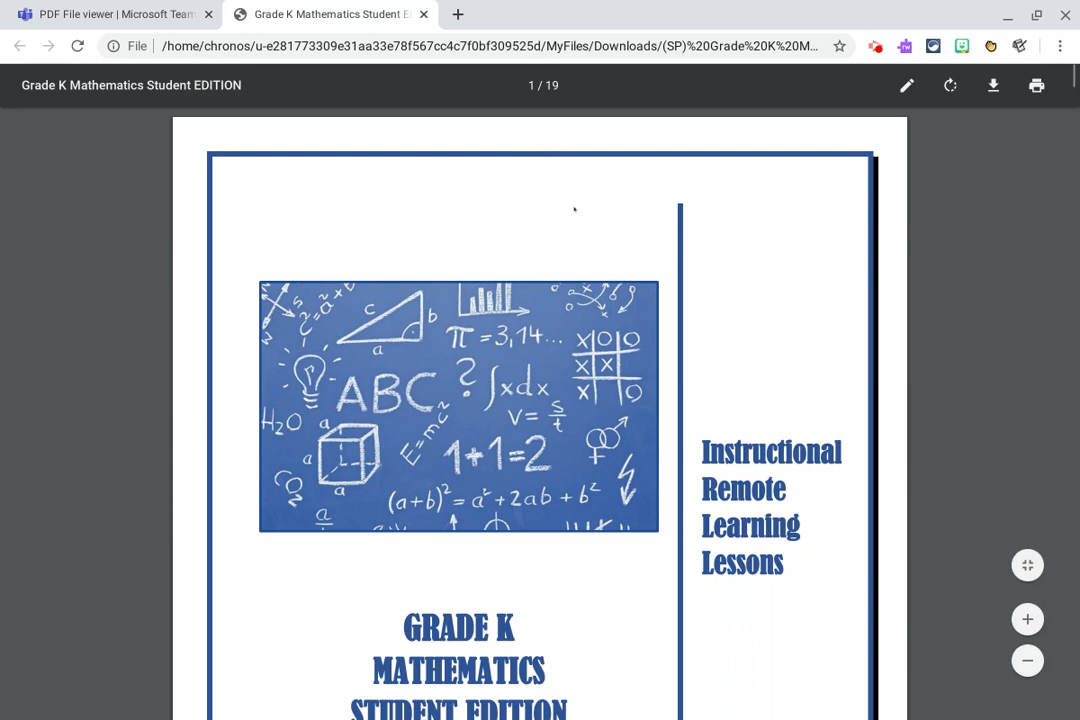
Look through the packet to find which pages hold the Lesson 9.1 warm-up, independent practice, assessment and enrichment
scroll(575, 210, down, 5)
scroll(575, 210, down, 12)
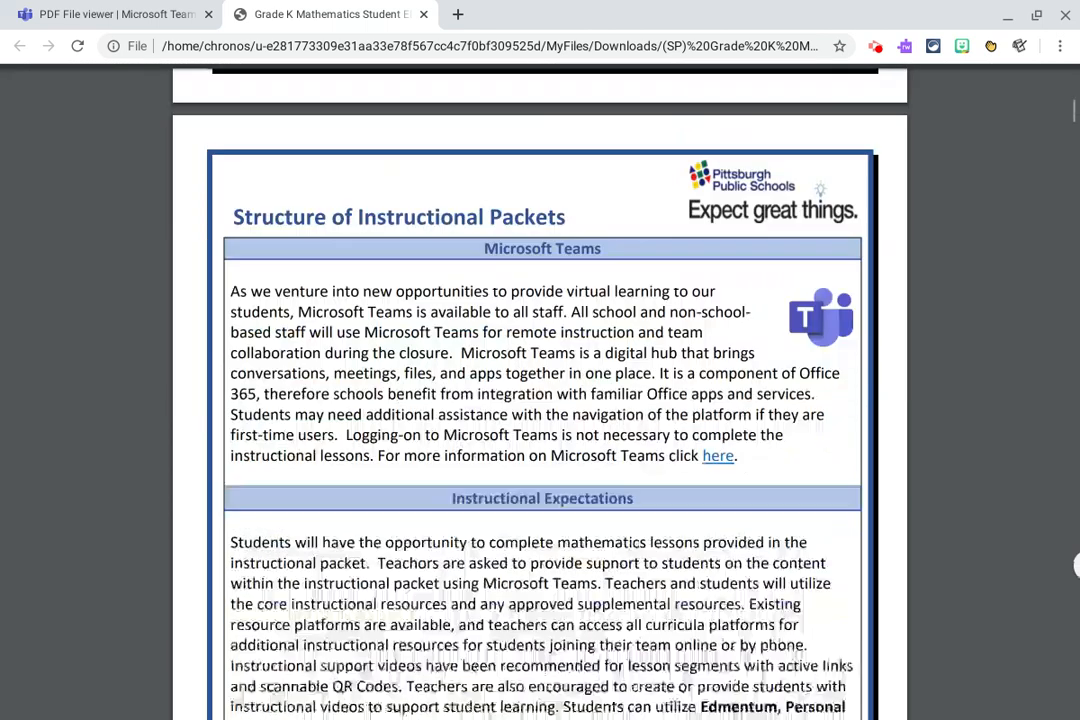
scroll(540, 390, down, 10)
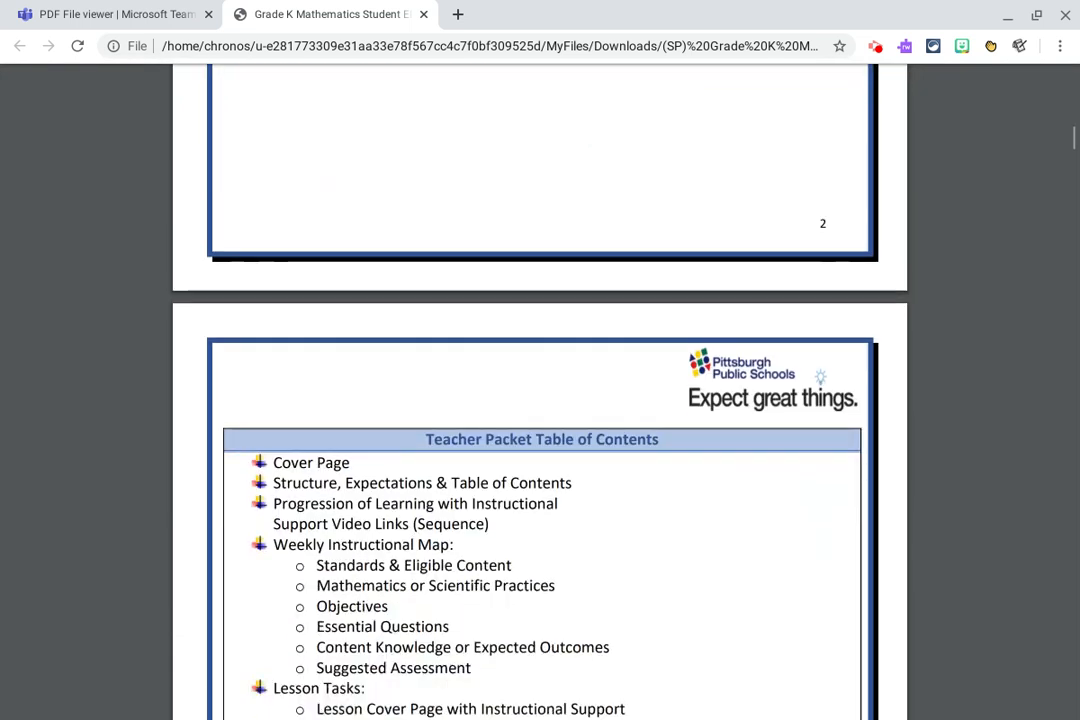
scroll(540, 390, down, 8)
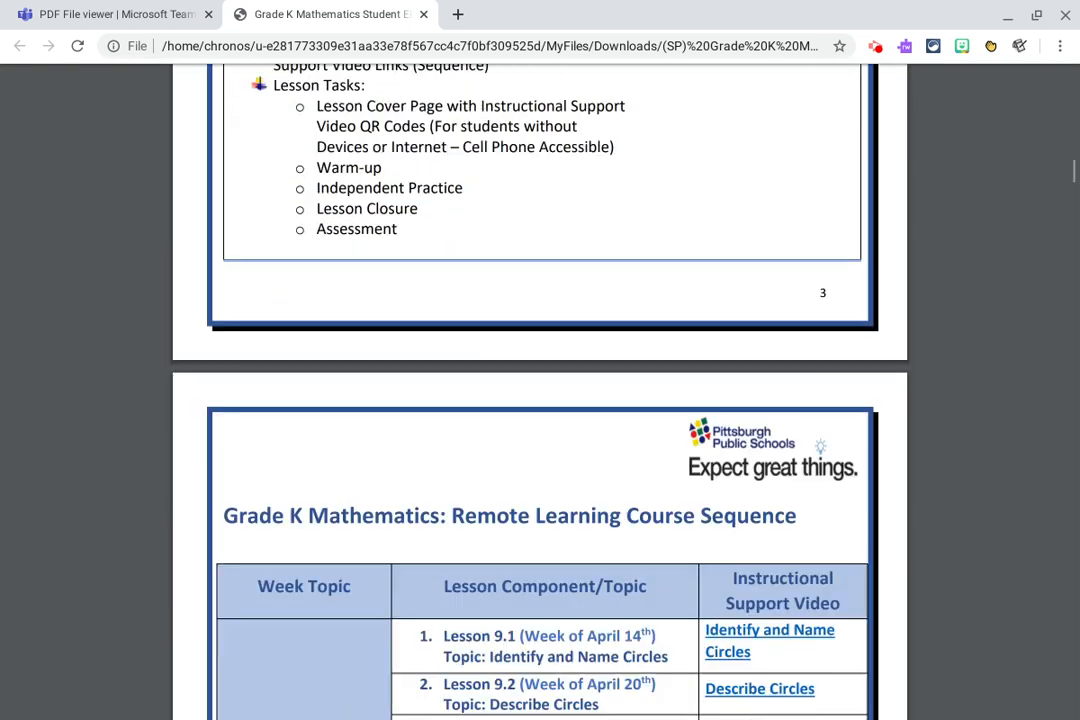
scroll(564, 372, down, 1)
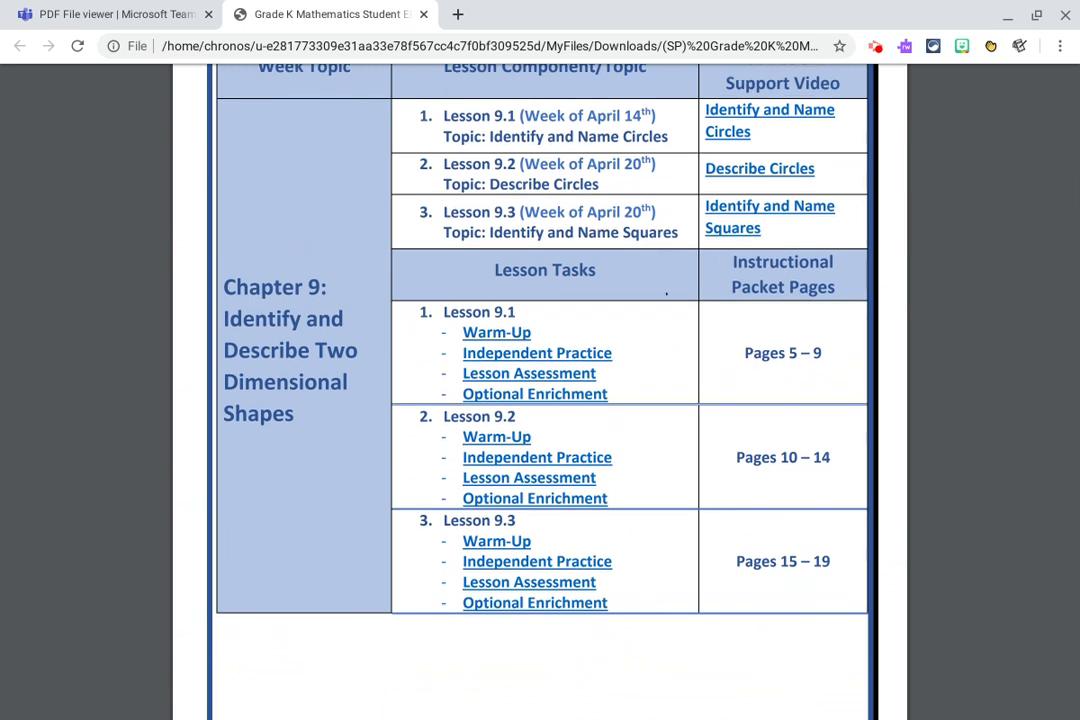
scroll(667, 293, down, 6)
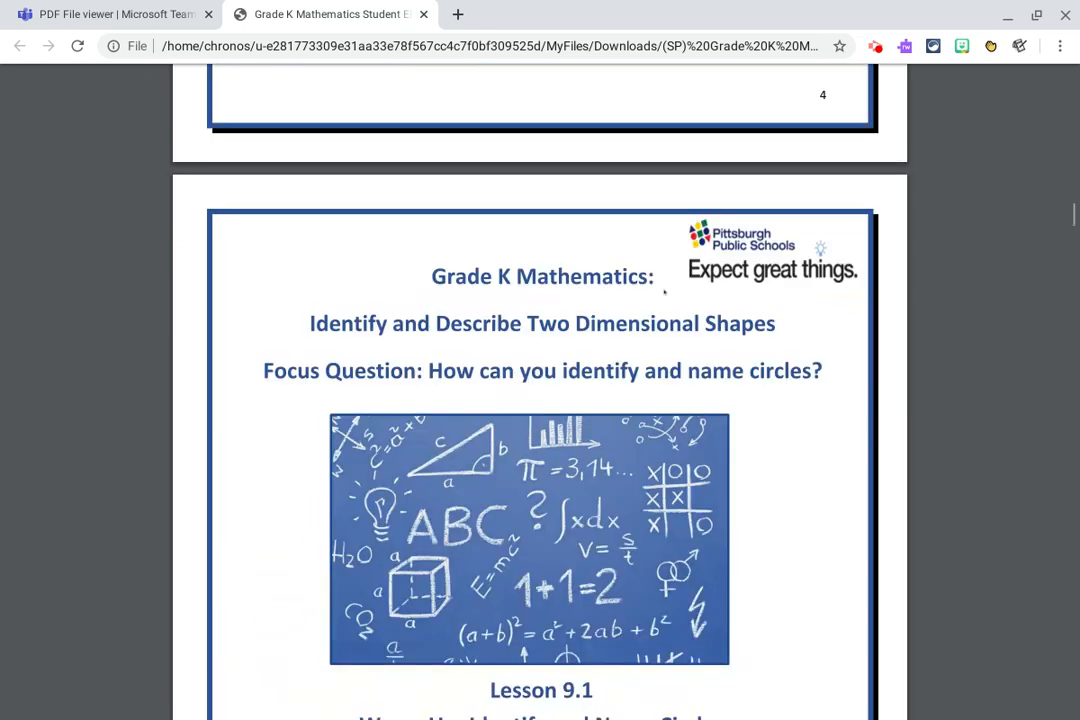
scroll(664, 291, down, 2)
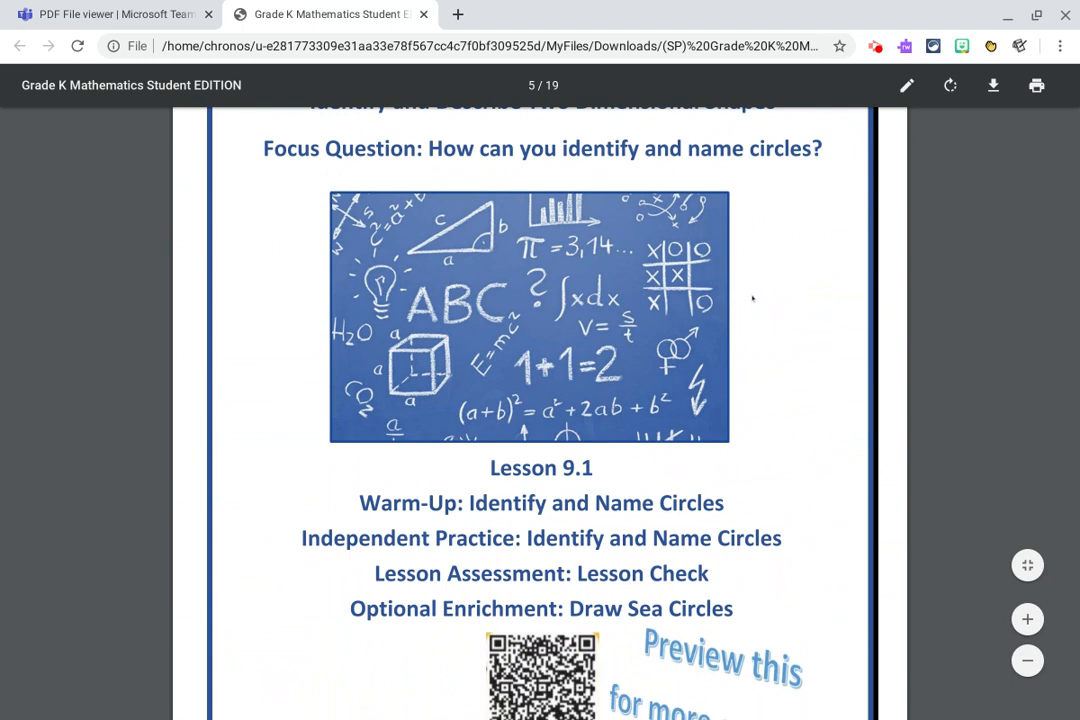
scroll(812, 320, down, 4)
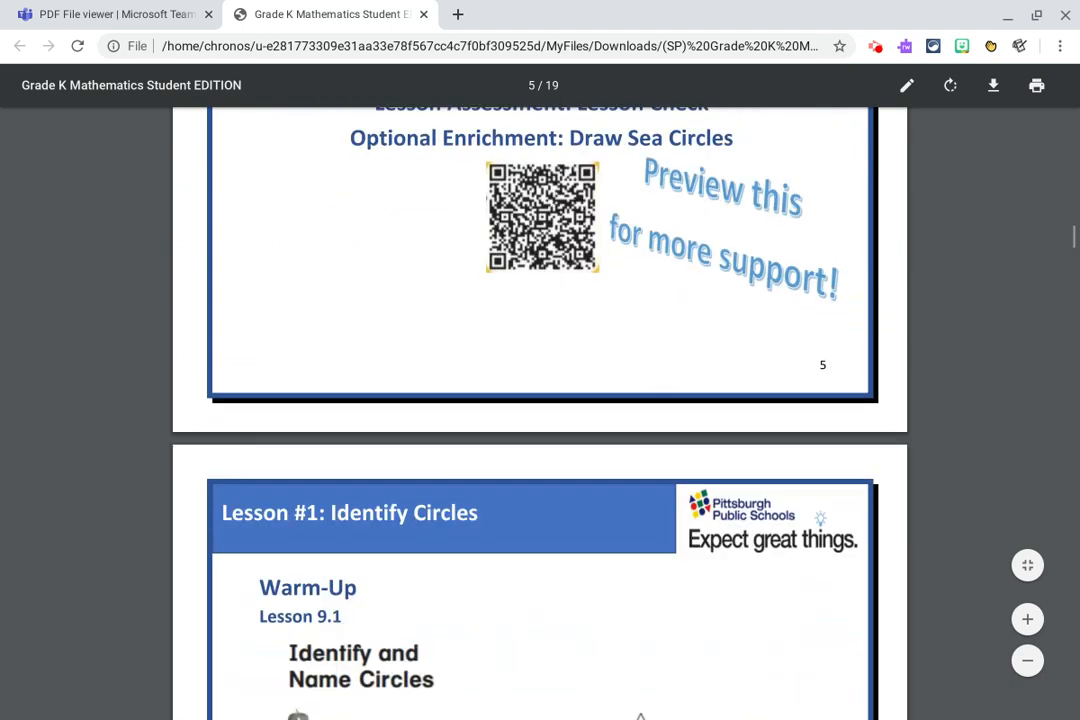
scroll(540, 400, down, 3)
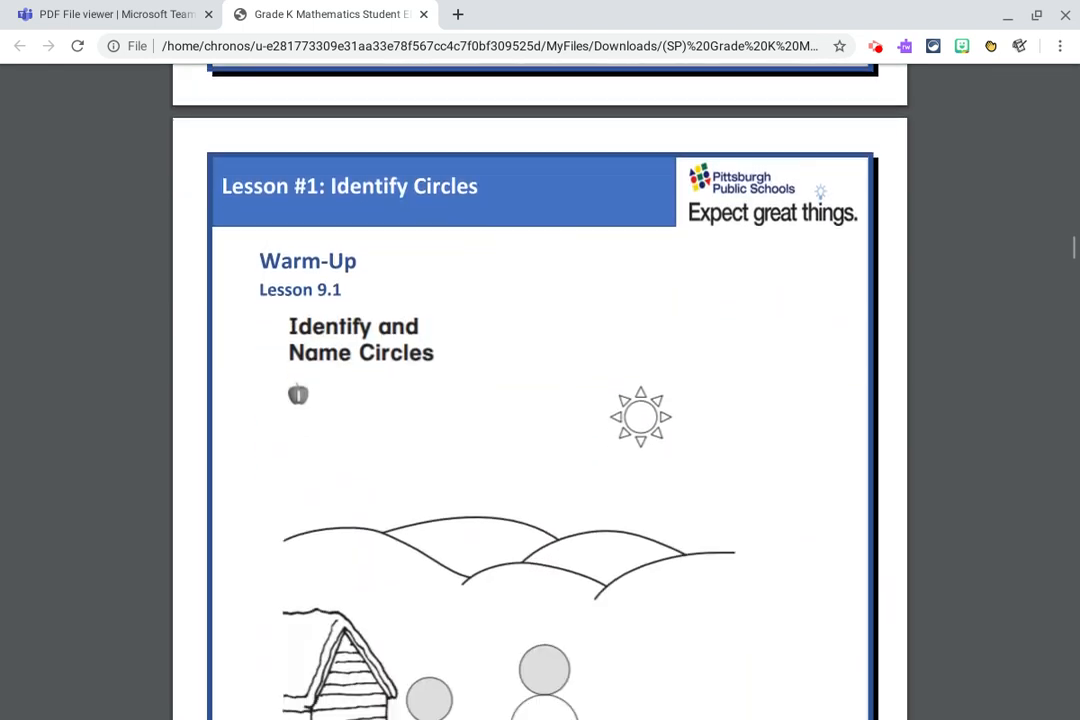
scroll(540, 400, down, 1)
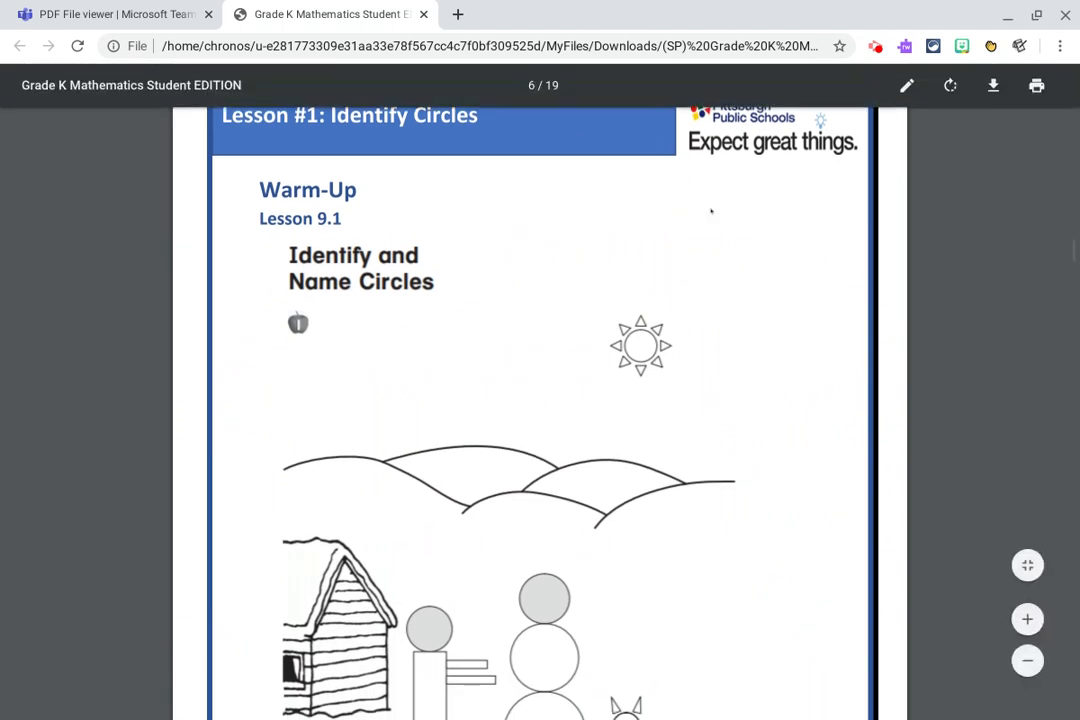
scroll(770, 212, down, 9)
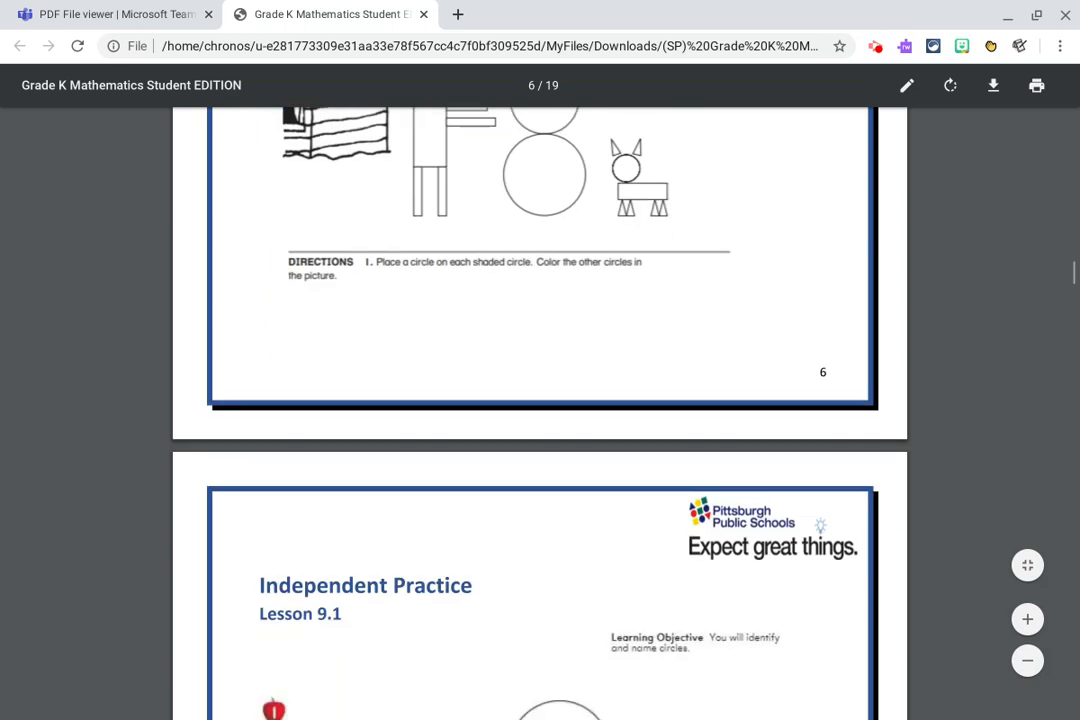
scroll(540, 390, down, 10)
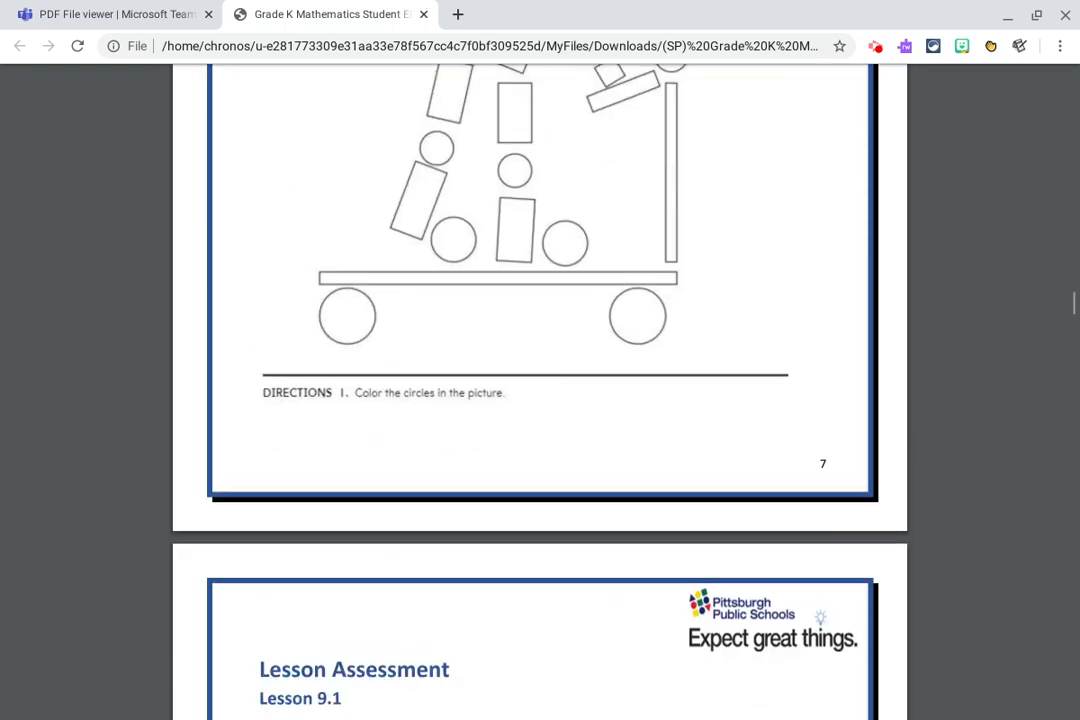
scroll(540, 390, down, 10)
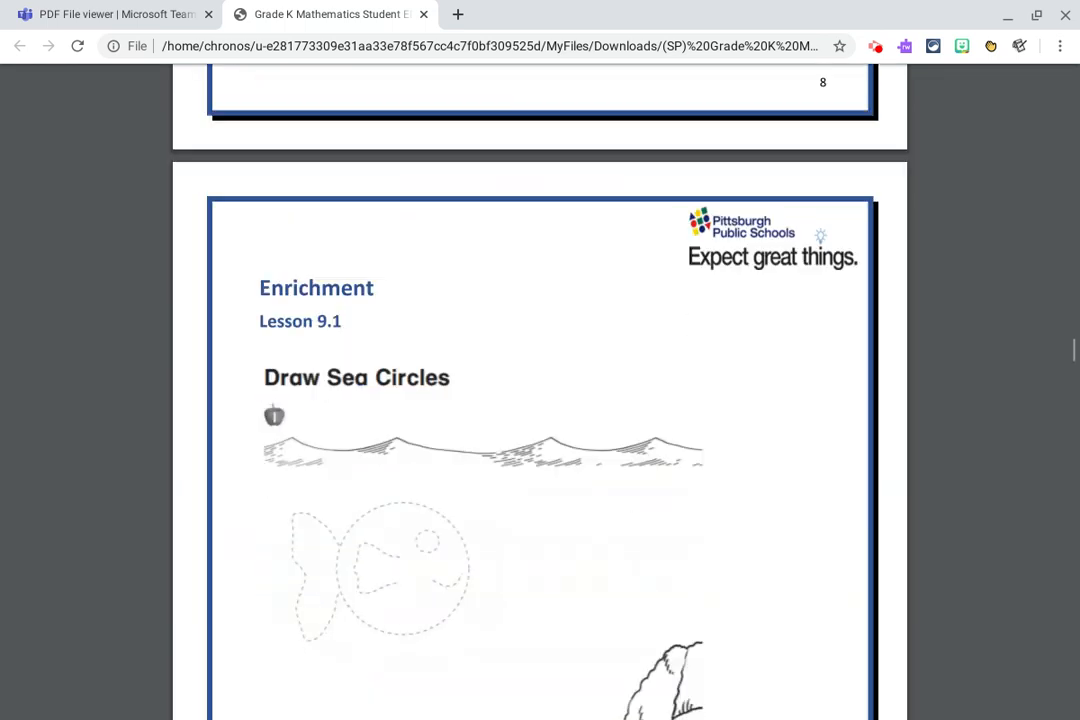
scroll(540, 390, down, 10)
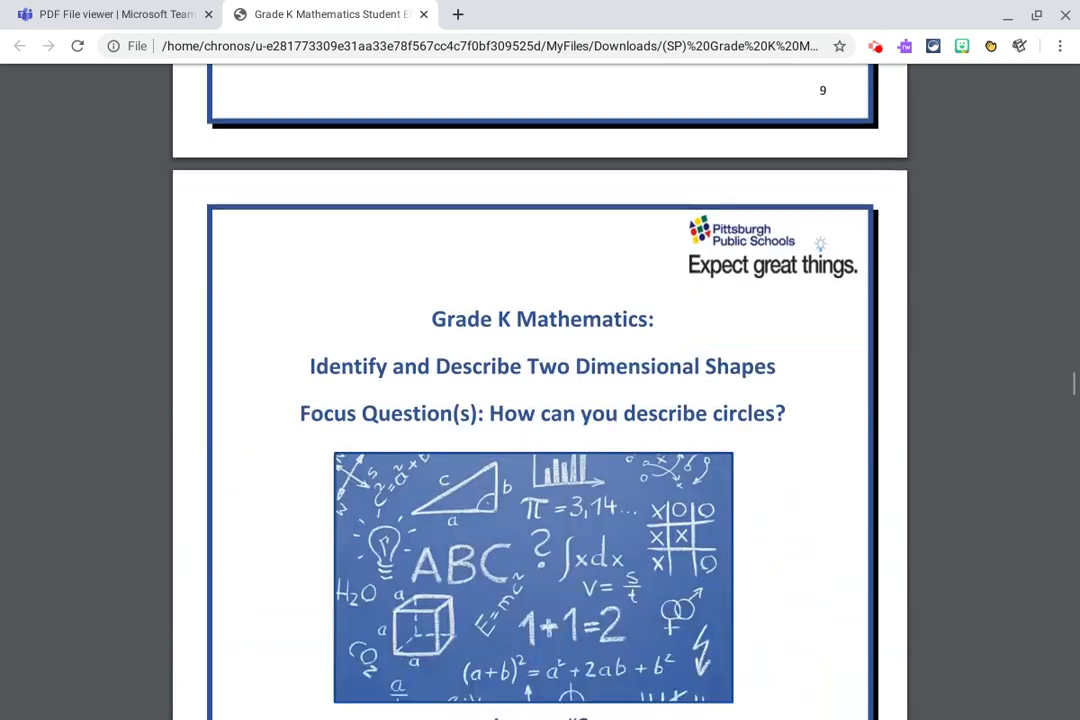
scroll(540, 390, down, 5)
scroll(540, 390, up, 8)
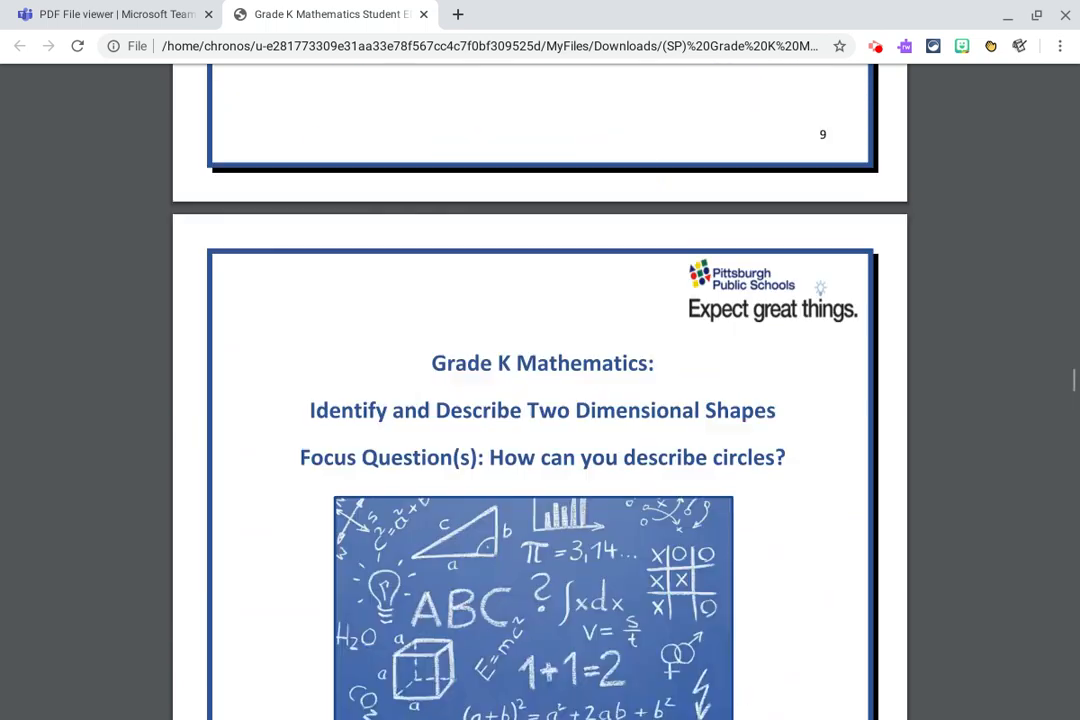
scroll(540, 390, up, 8)
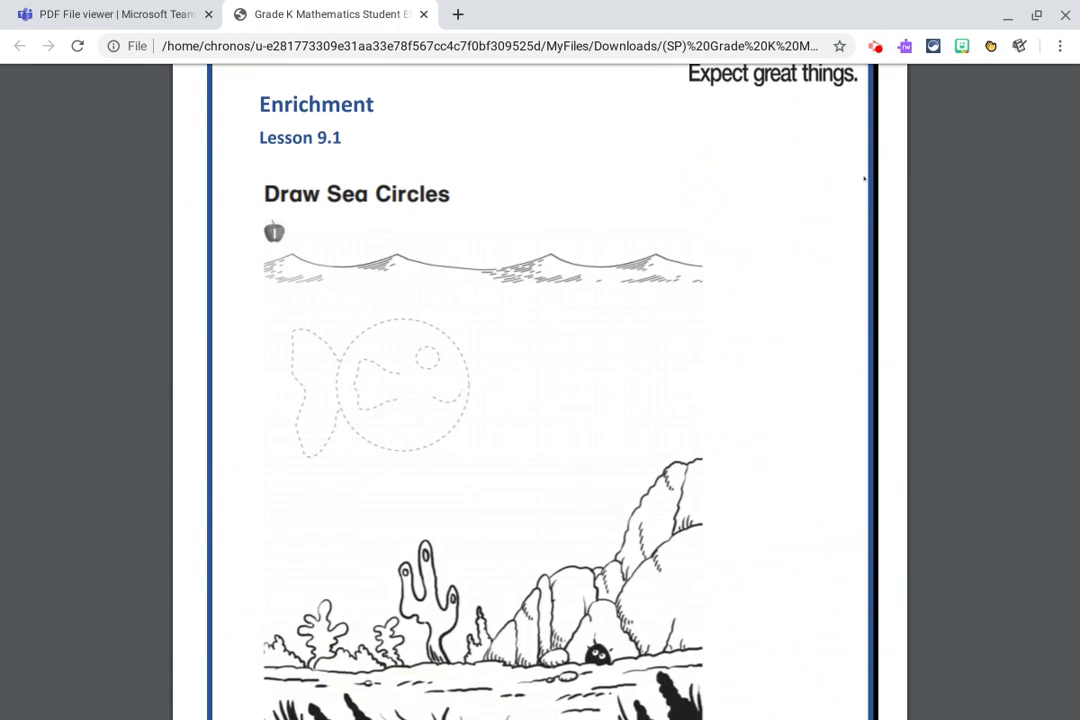
Set up printing of the packet with Save as PDF as the destination and a custom page range of 6-9
click(1036, 85)
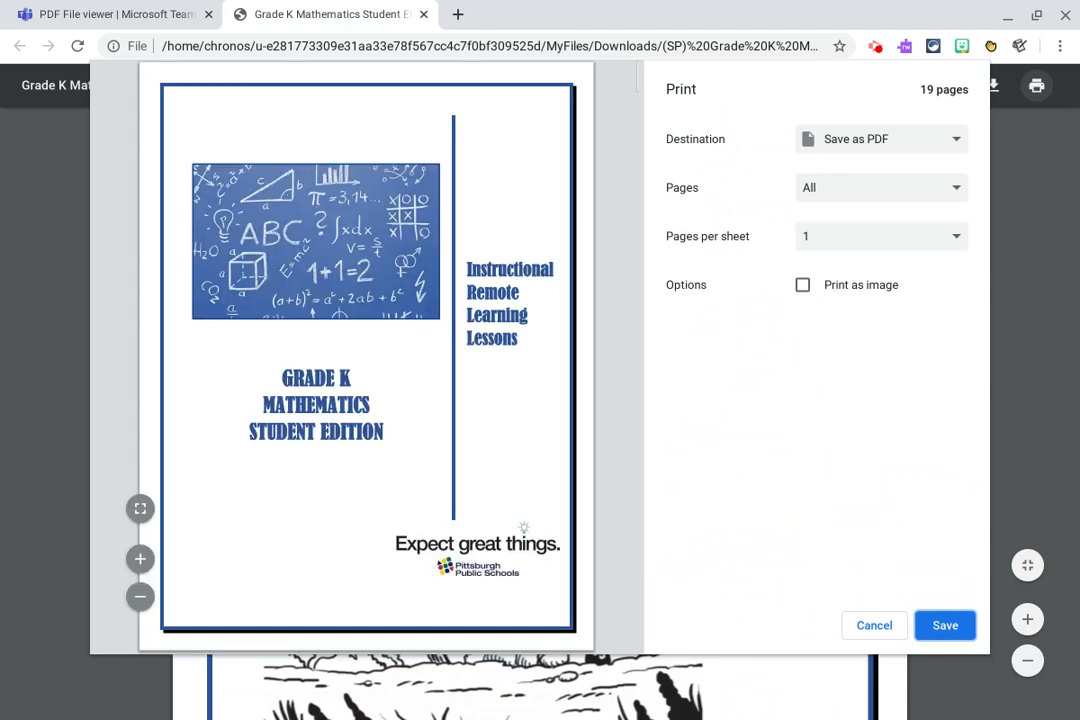
click(805, 141)
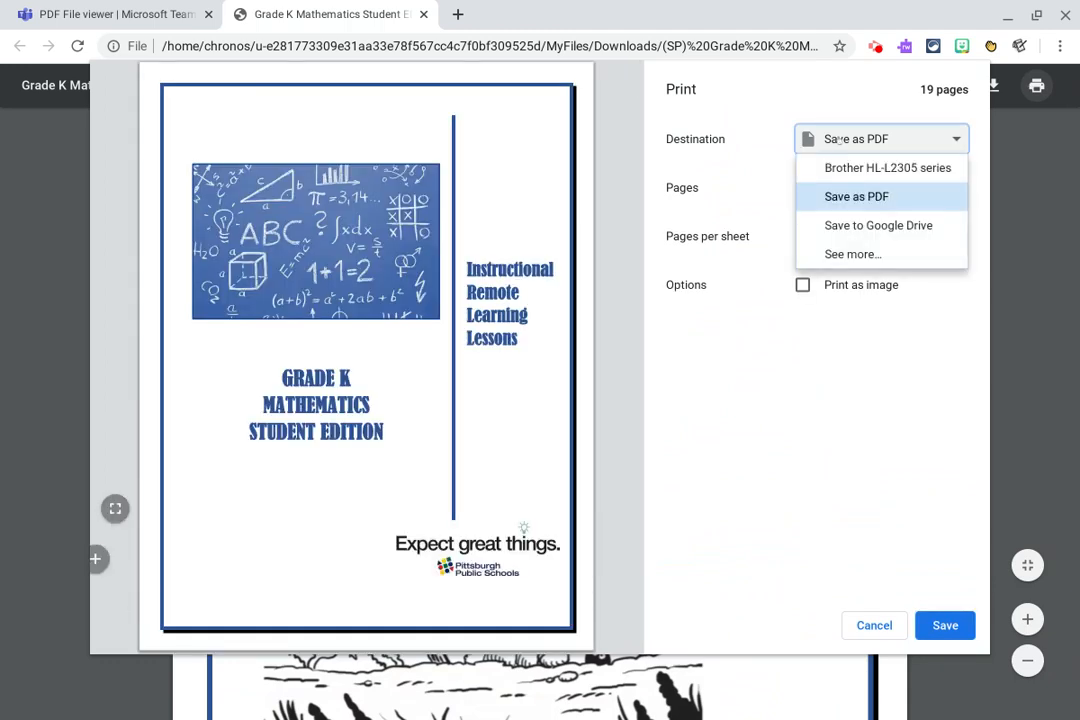
click(855, 198)
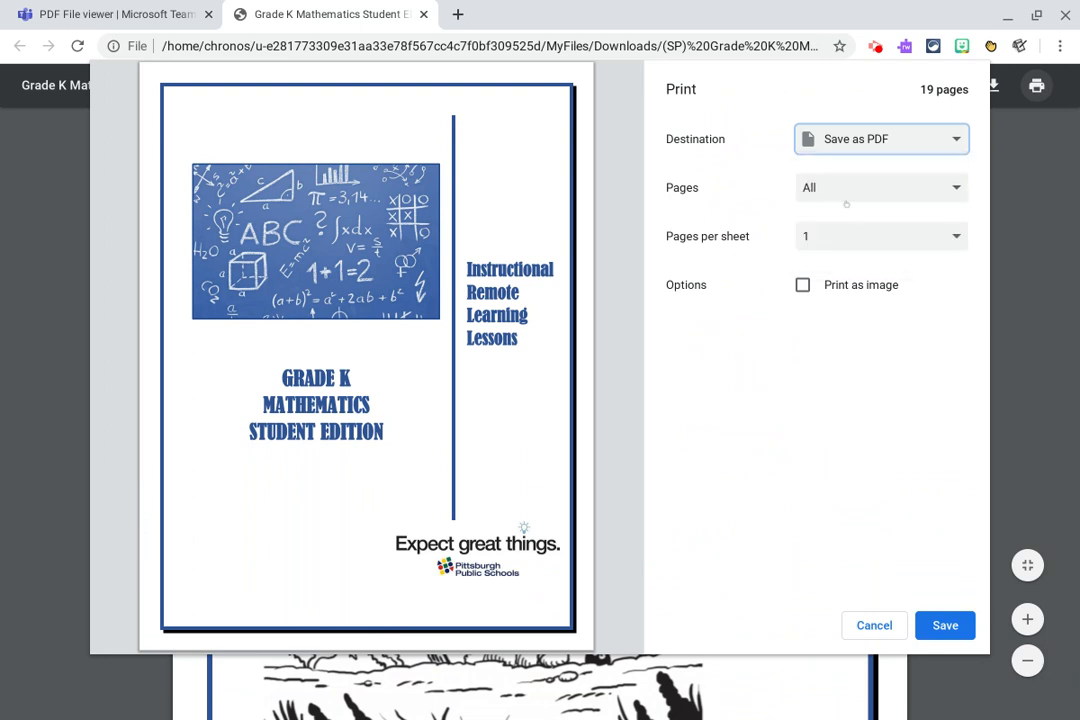
click(884, 190)
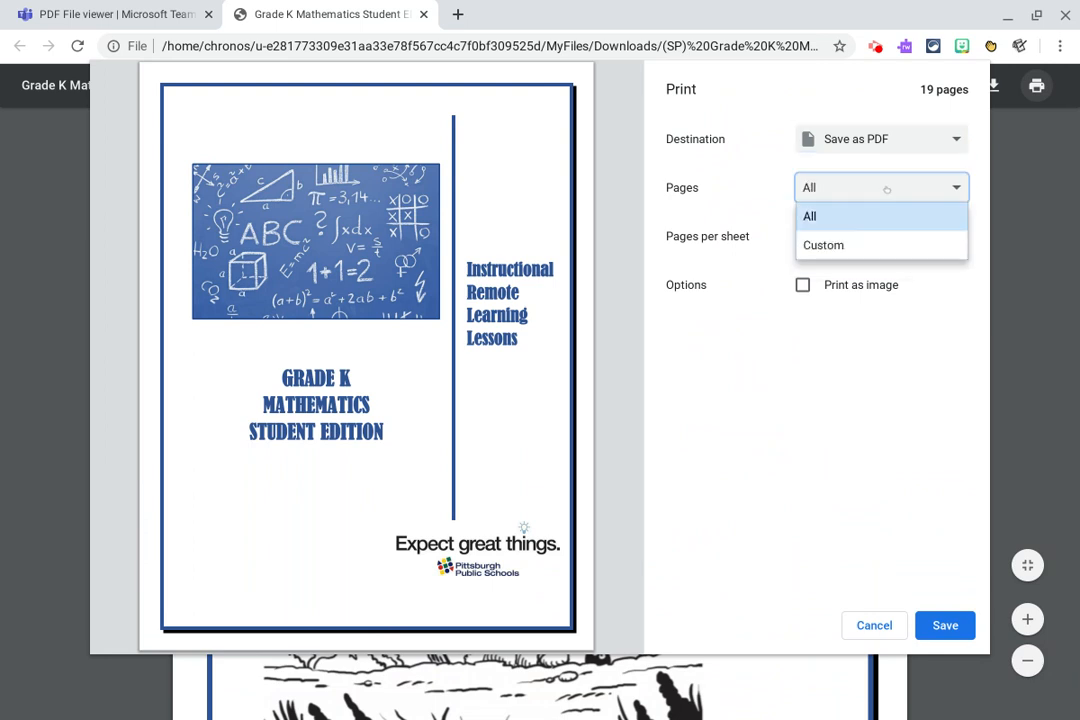
click(861, 247)
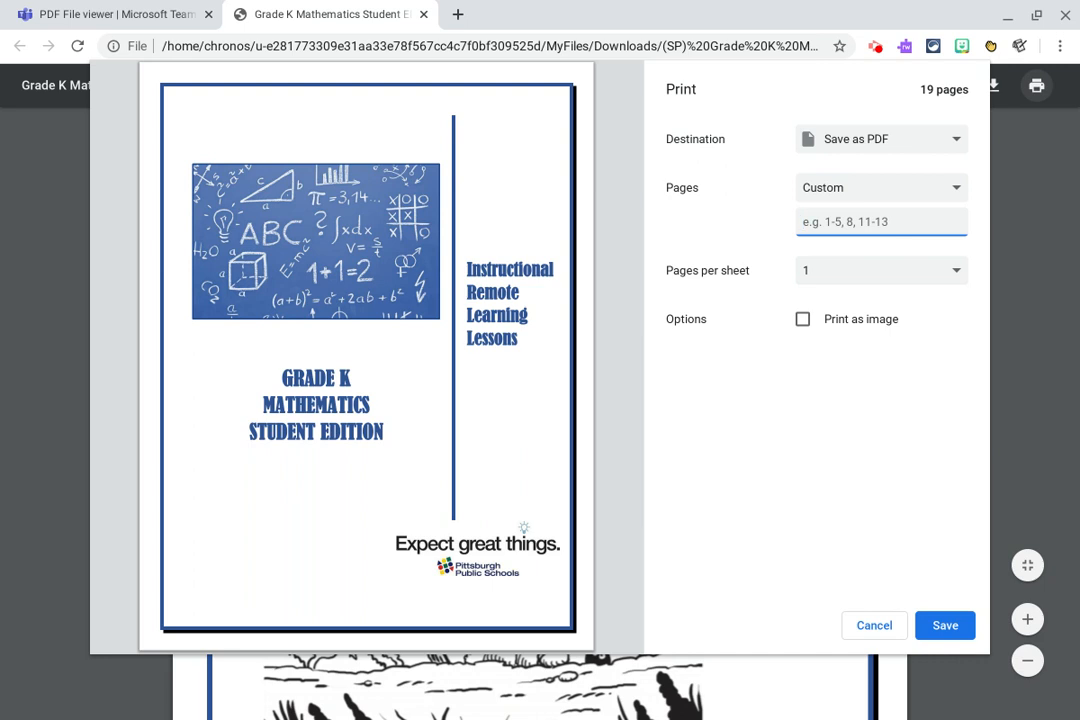
text(6-9)
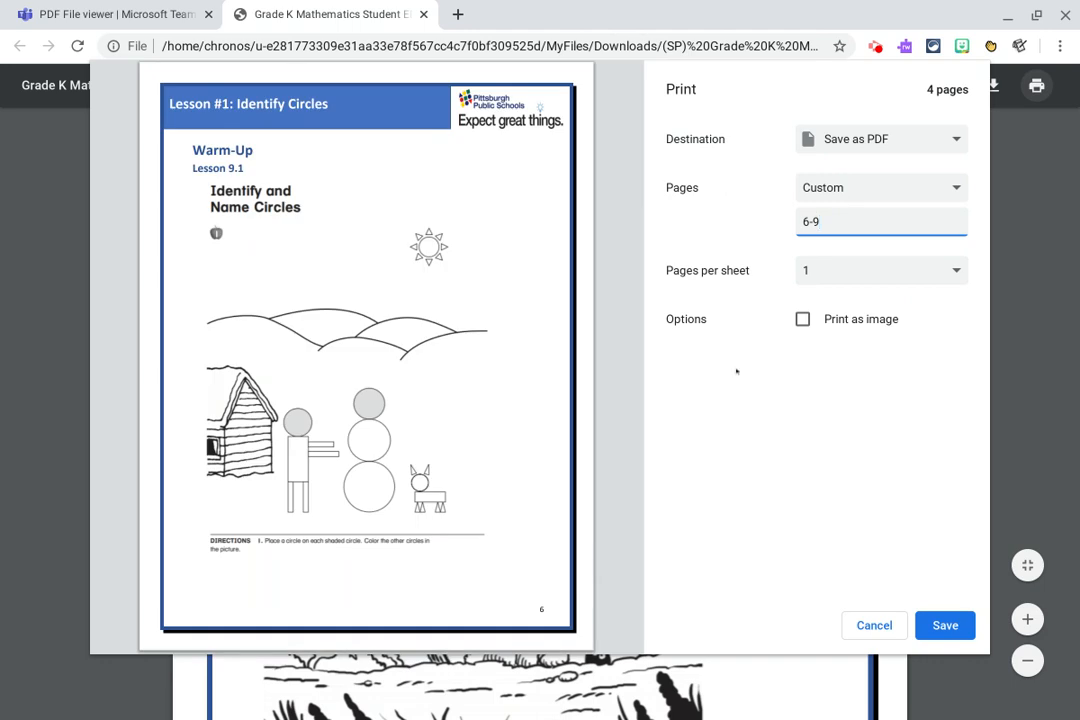
Save the Lesson 9.1 pages as Kmathlesson9.1.pdf in the Downloads folder
click(946, 626)
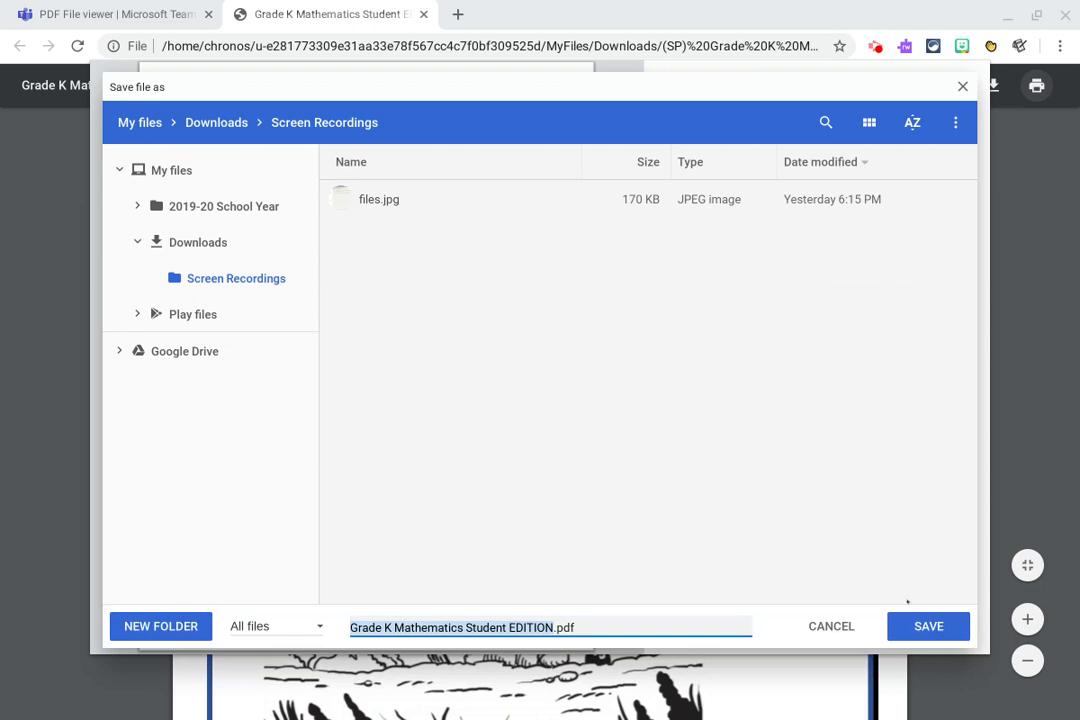
click(195, 244)
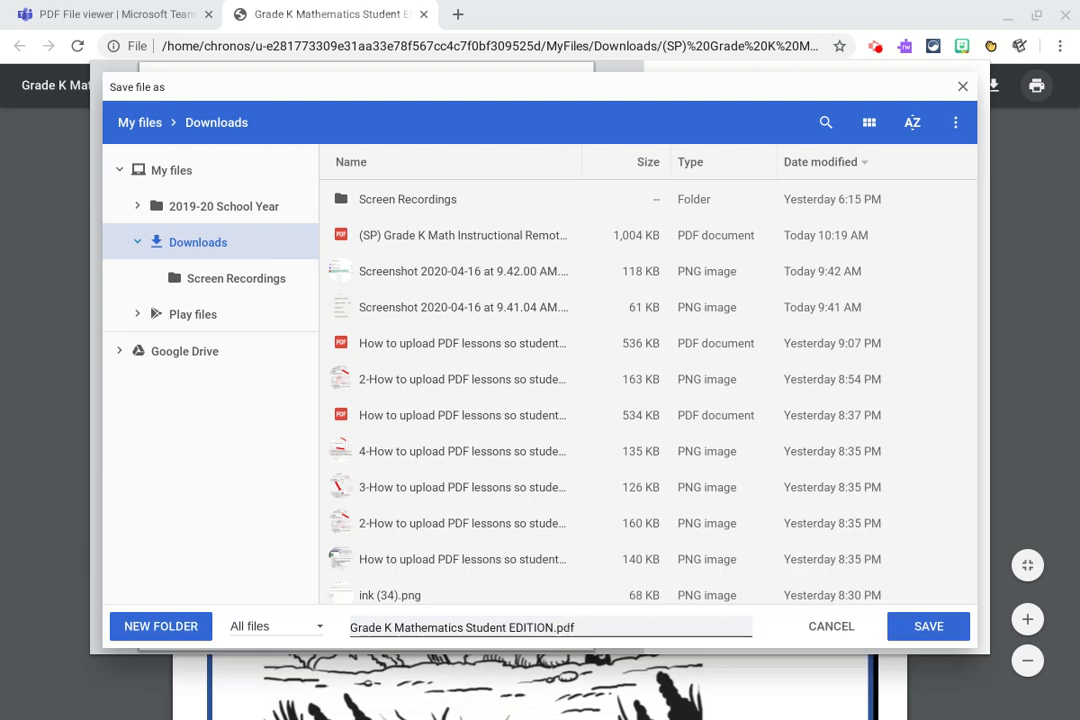
drag(547, 622, 339, 615)
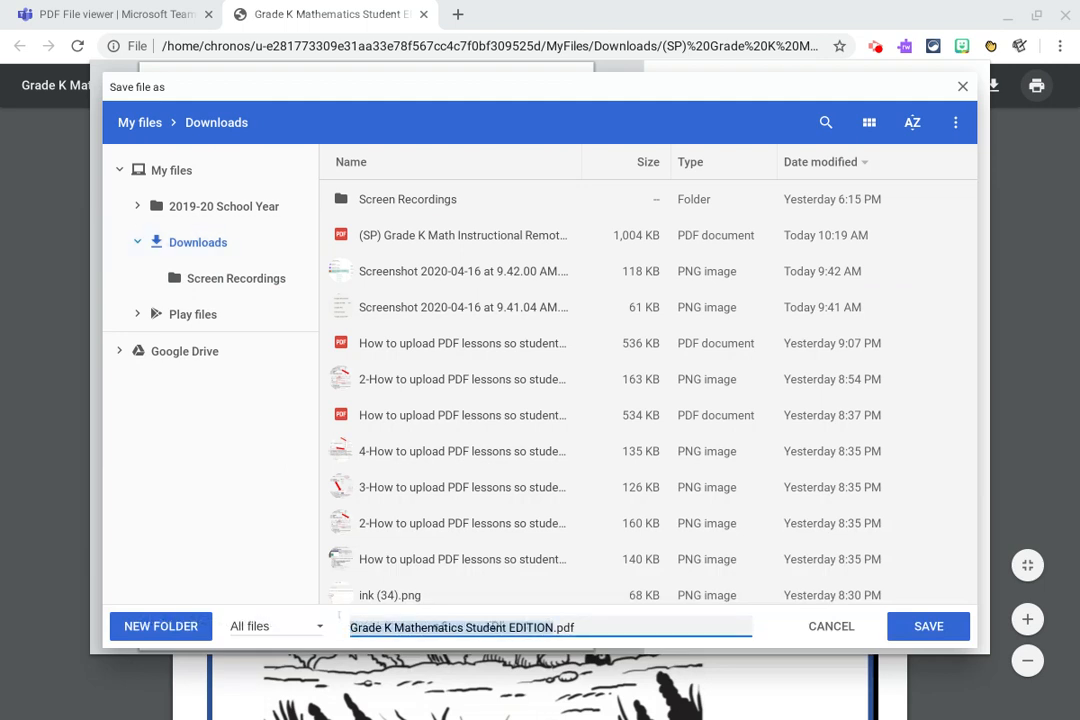
text(Kmath)
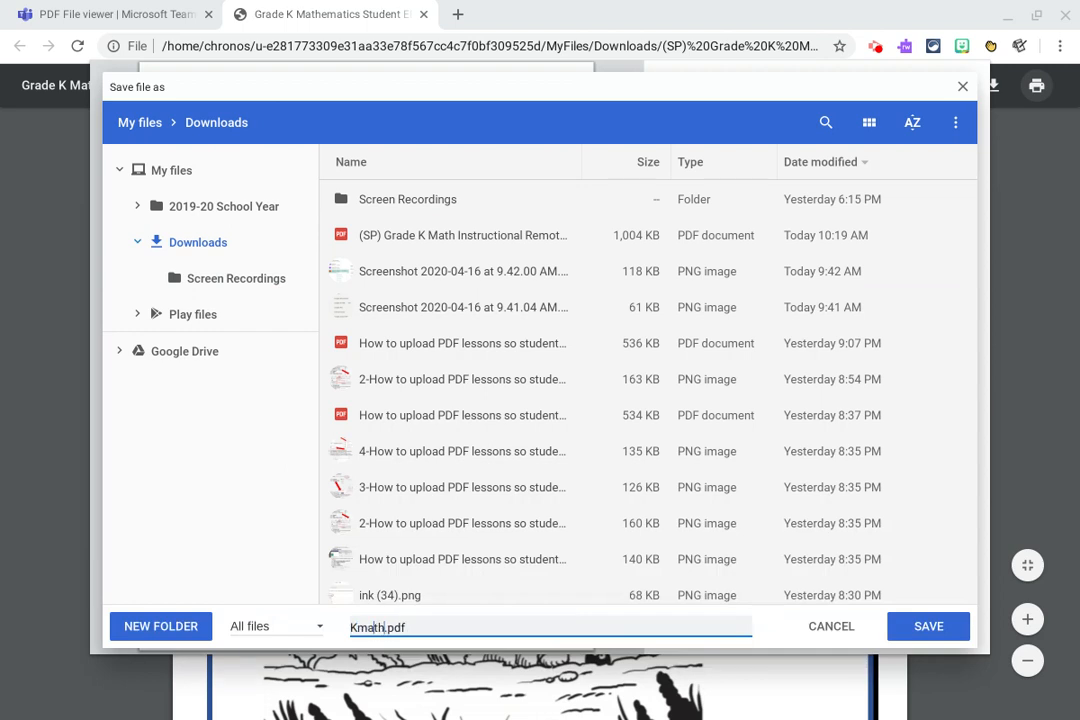
text(less9.1)
key(Left)
key(Left)
key(Left)
text(on)
click(922, 626)
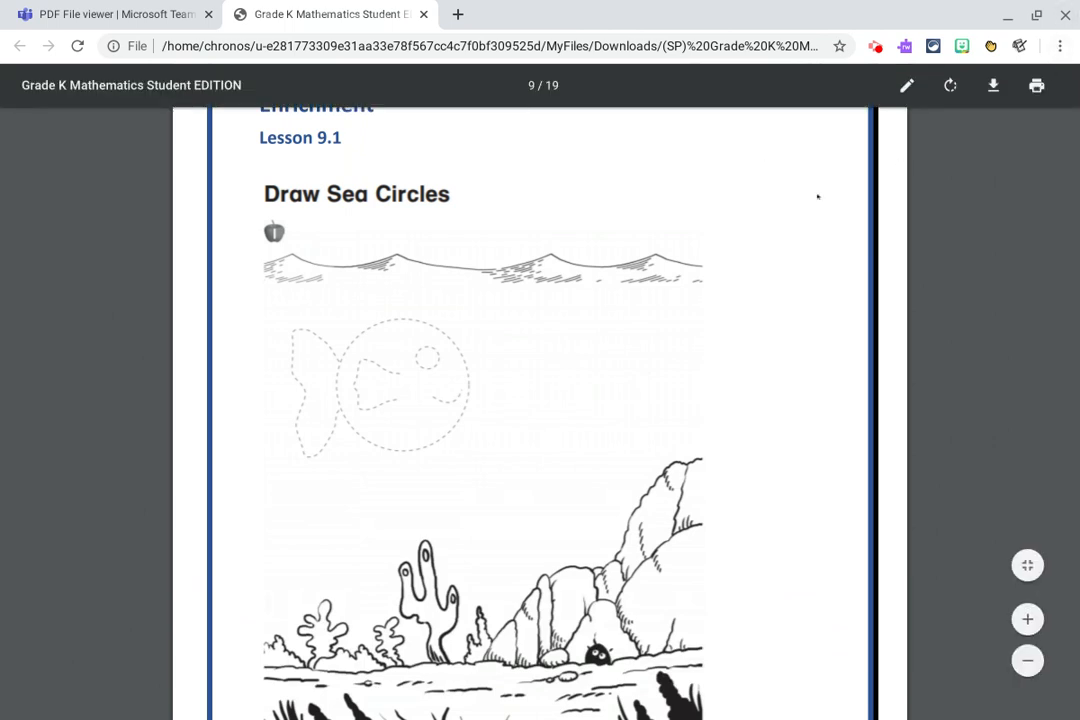
Look through the packet to find which pages hold the Lesson 9.2 warm-up, independent practice, assessment and enrichment
scroll(817, 196, down, 10)
scroll(817, 196, down, 7)
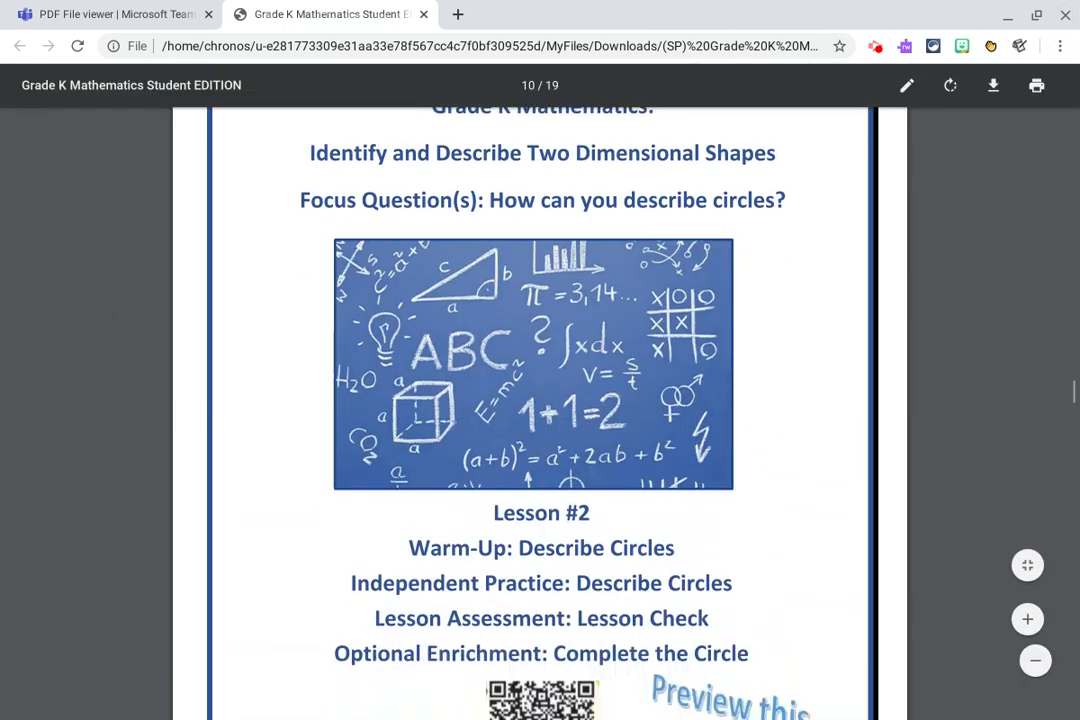
scroll(540, 400, down, 3)
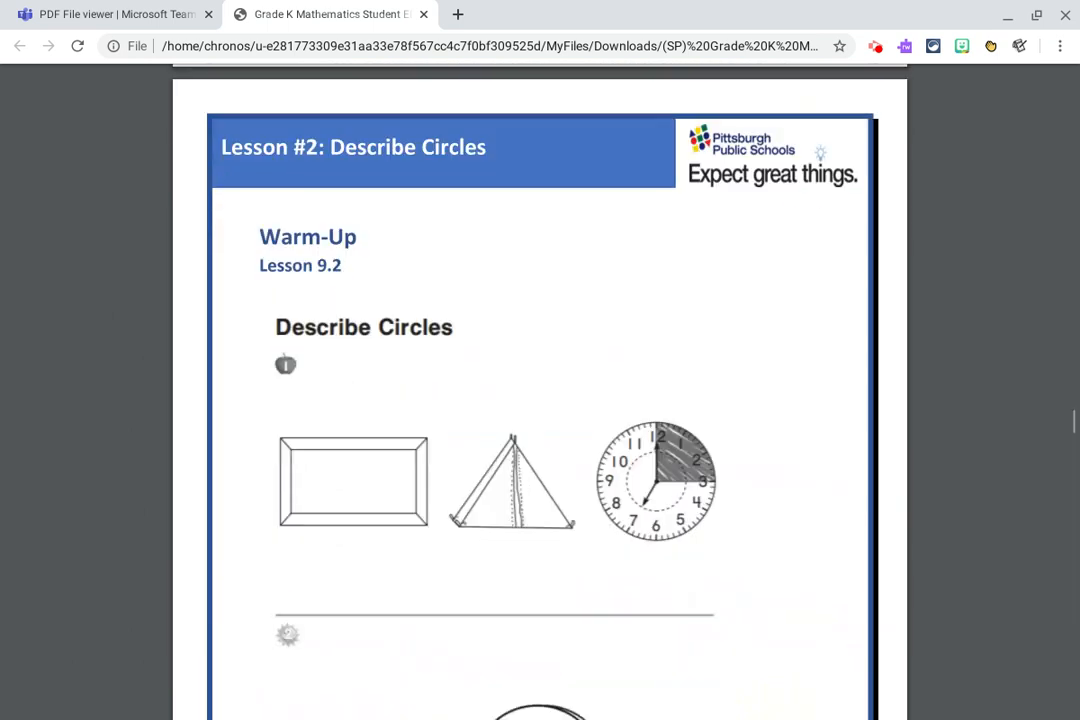
scroll(612, 153, down, 12)
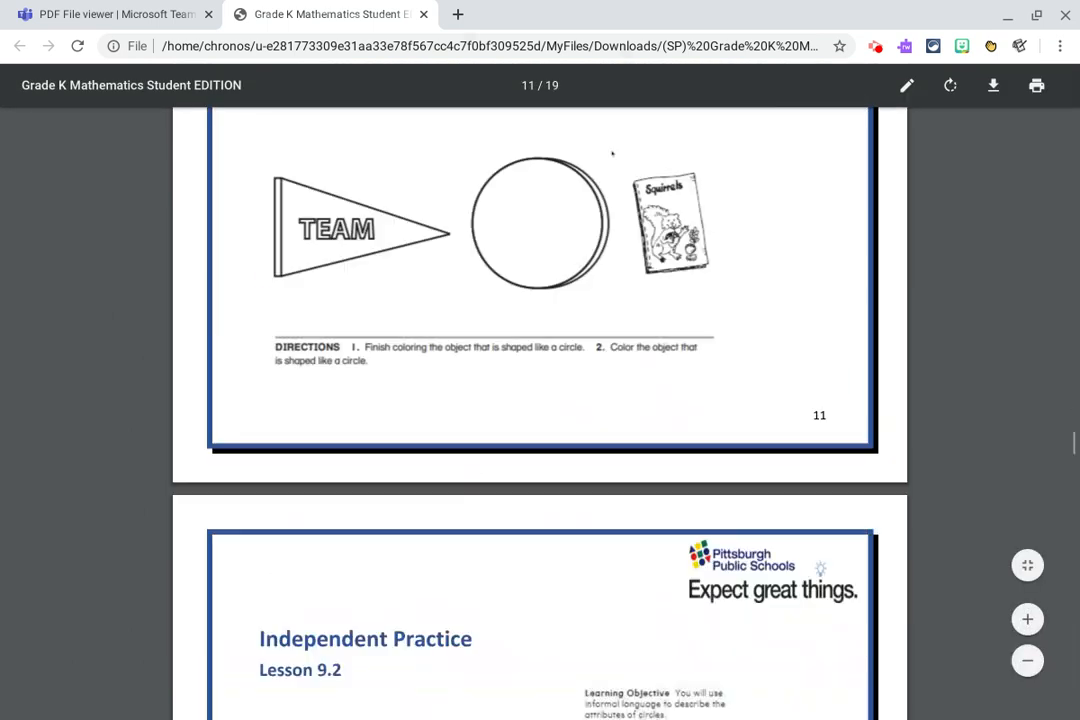
scroll(540, 400, down, 10)
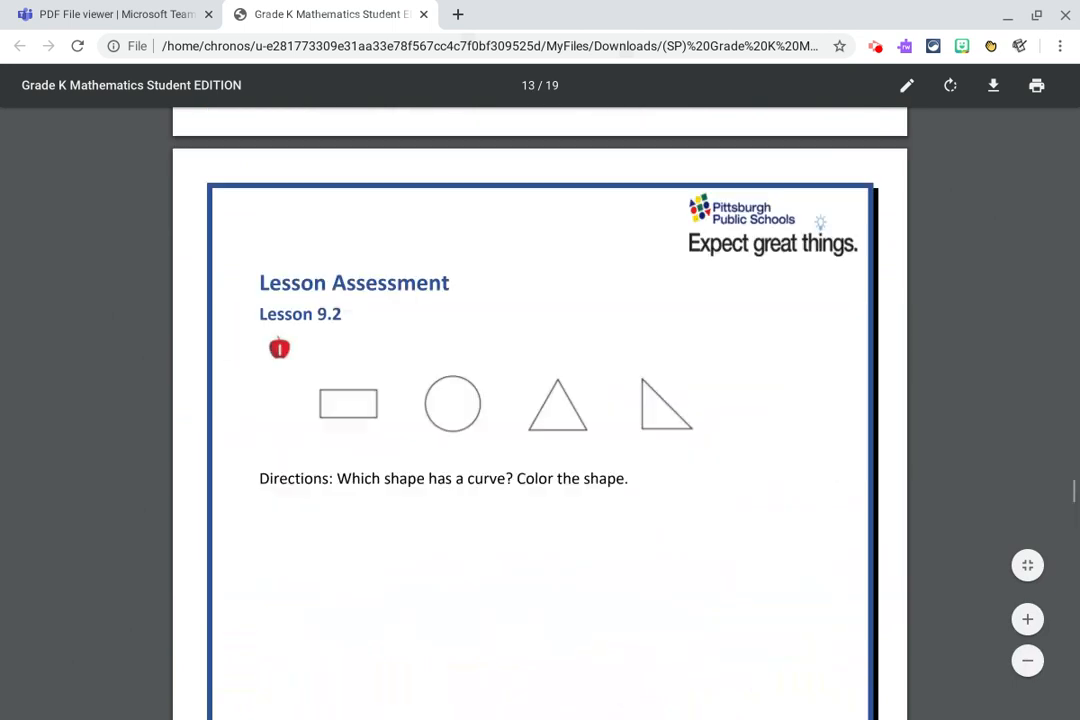
scroll(540, 400, down, 10)
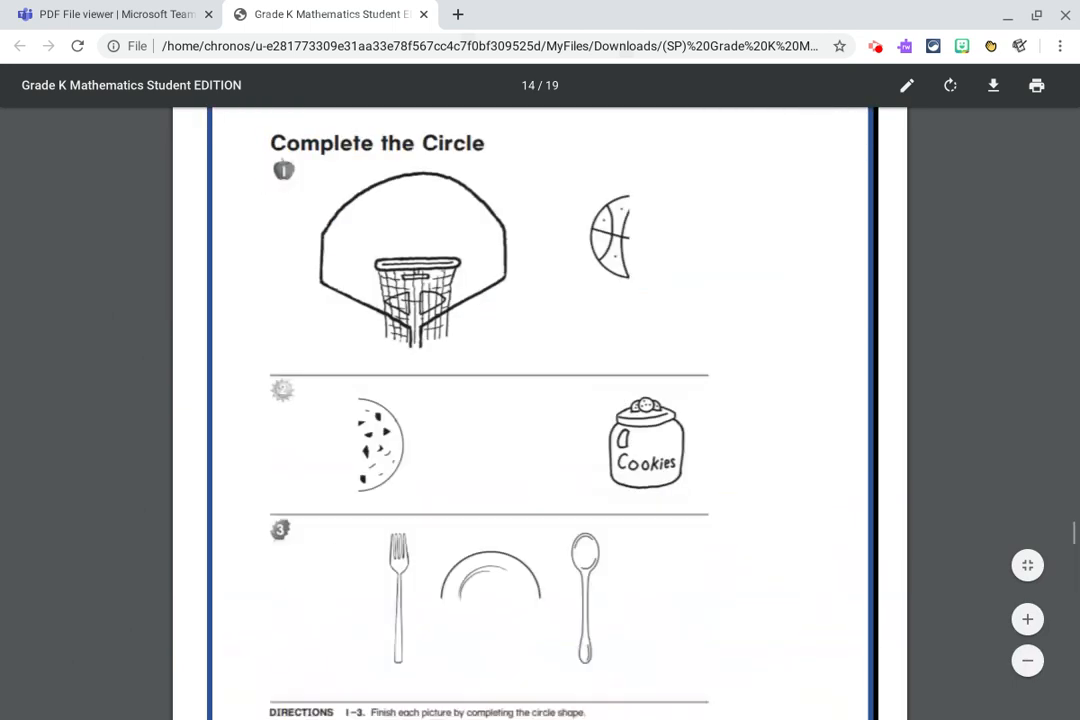
scroll(540, 400, up, 3)
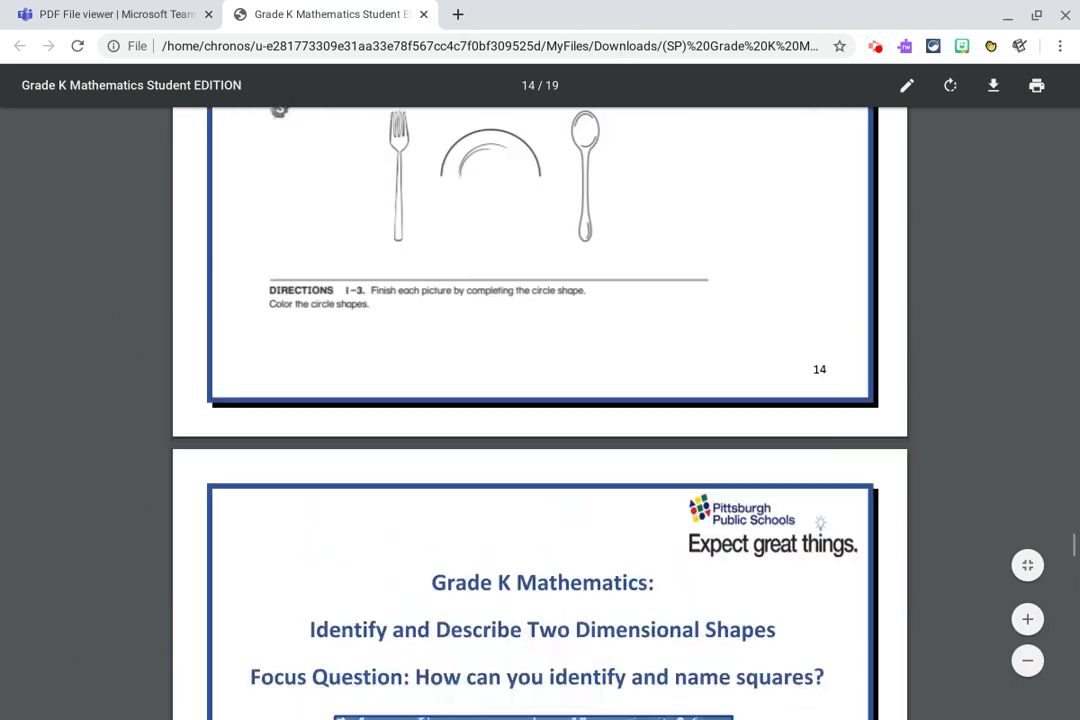
Set up printing of the packet to PDF with a custom page range of 11-14
click(1037, 86)
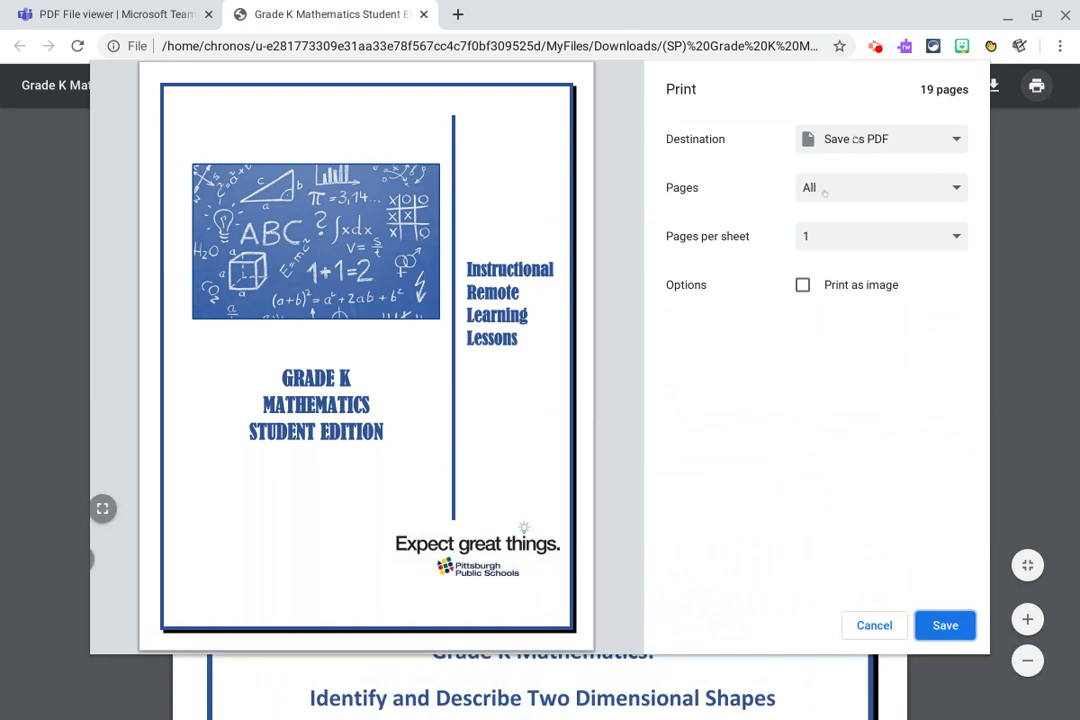
click(820, 190)
click(836, 245)
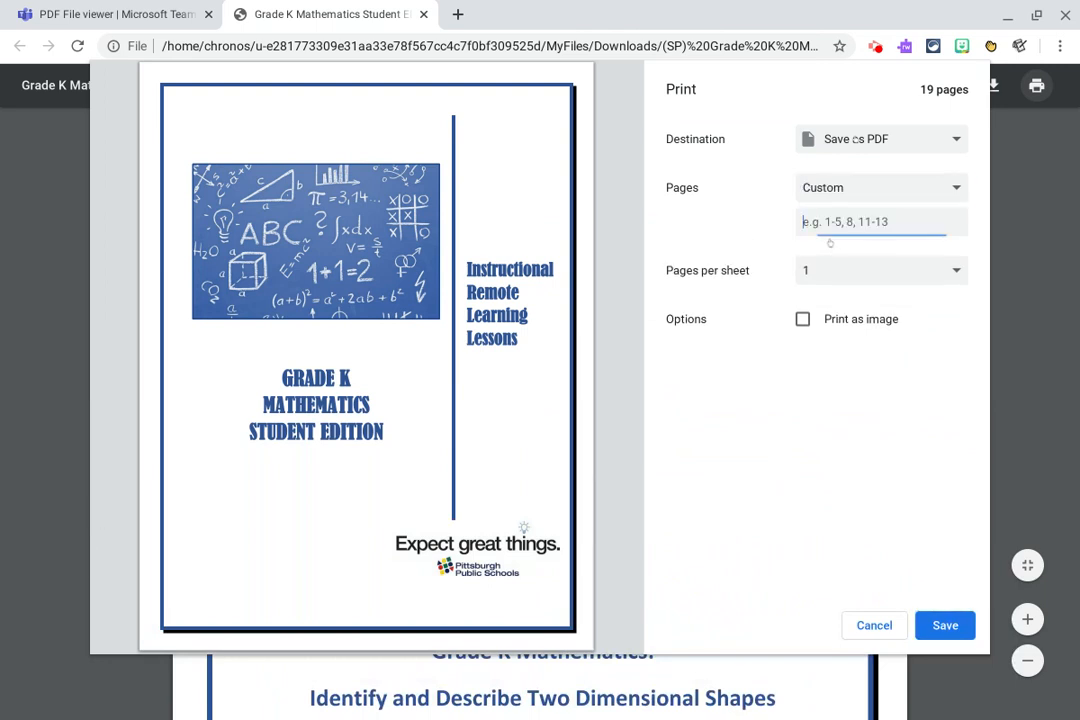
click(833, 243)
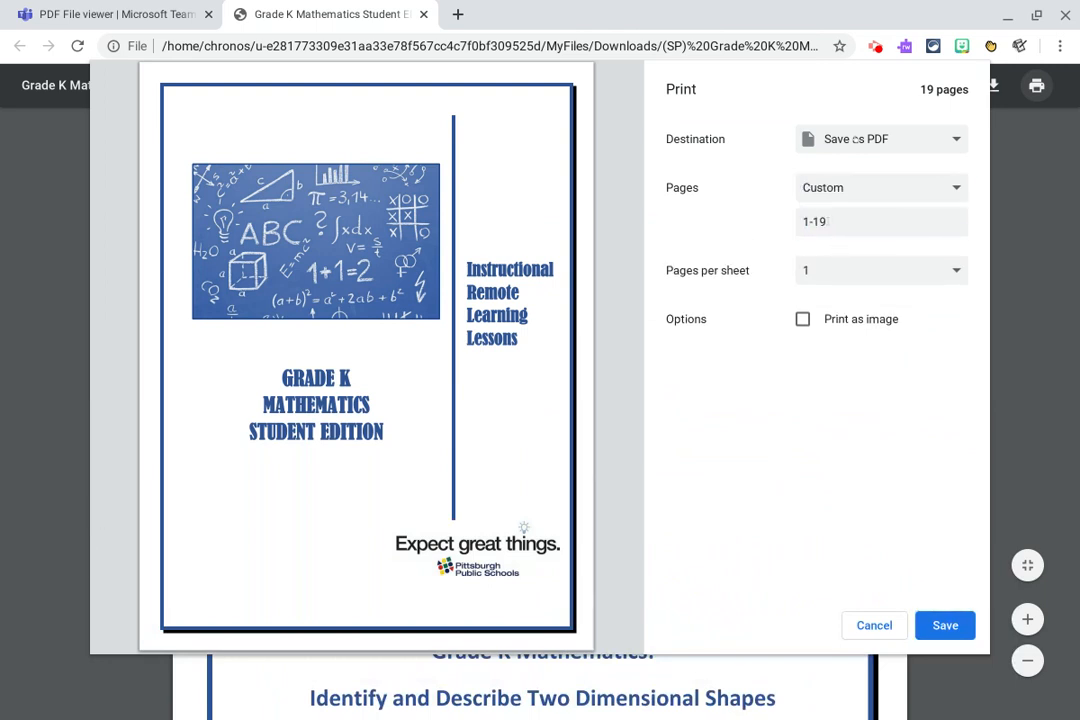
click(830, 221)
key(BackSpace)
key(BackSpace)
key(BackSpace)
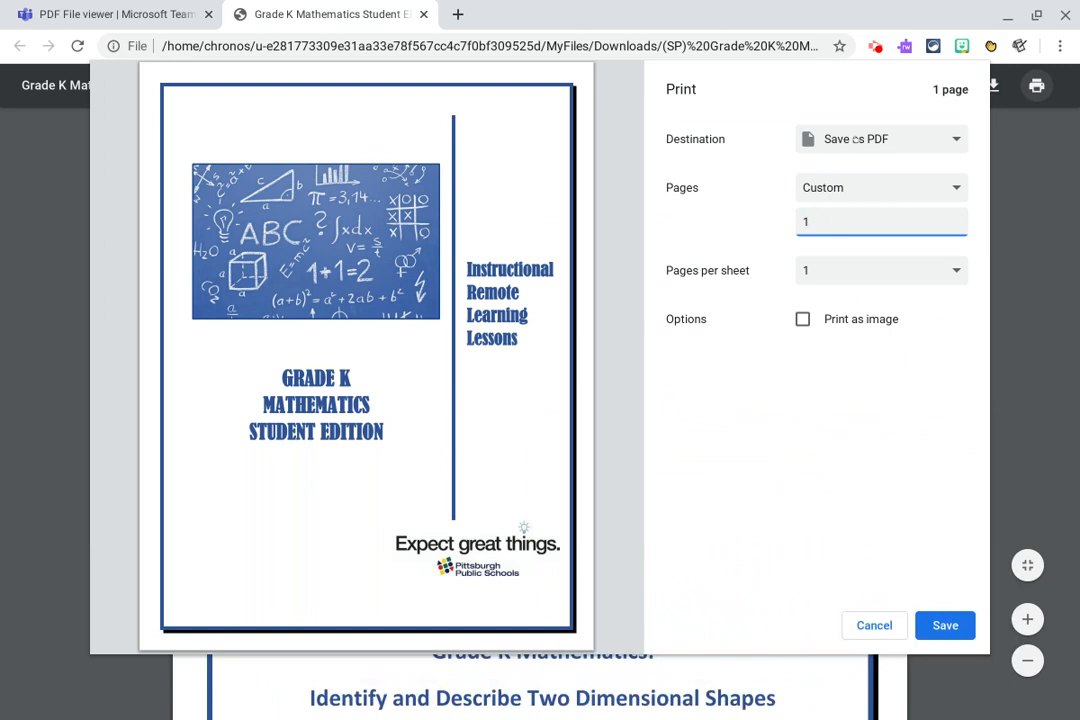
text(1-14)
Save the Lesson 9.2 pages as Kmathlesson9.2.pdf in the Downloads folder
click(941, 624)
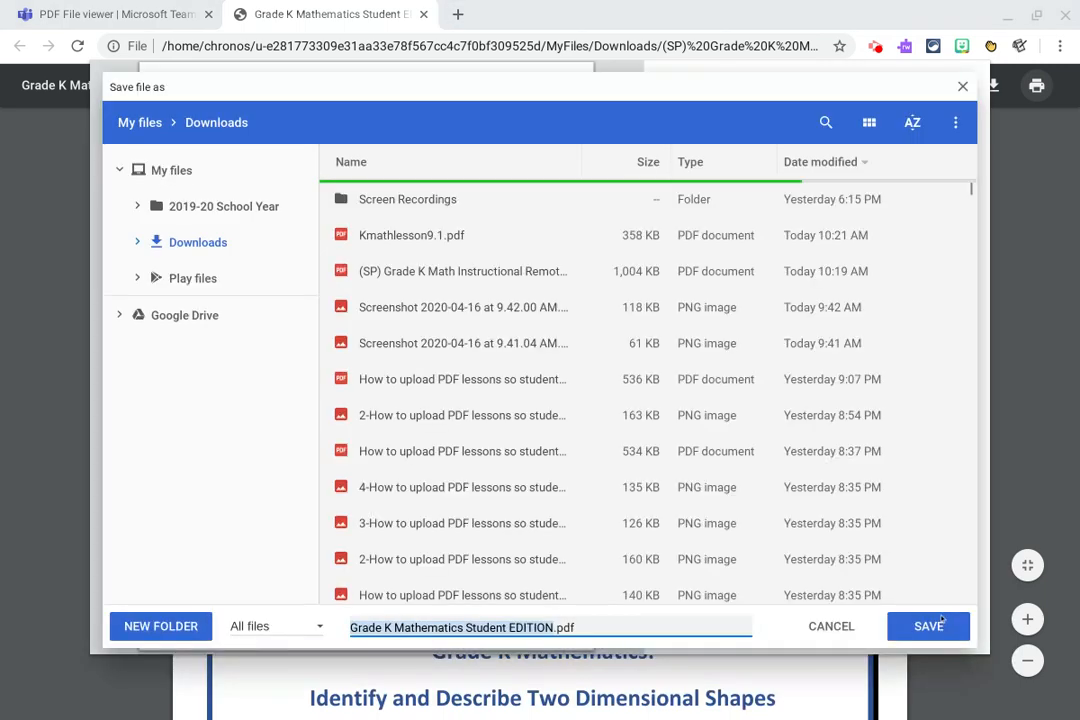
text(Kmath)
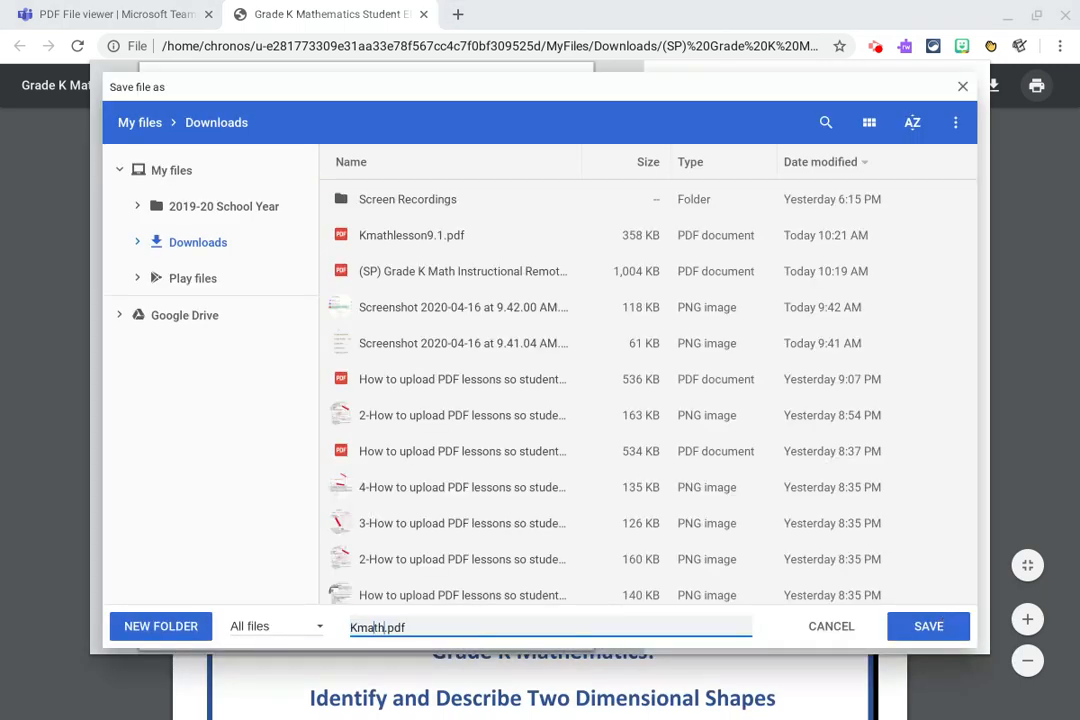
text(lesson9.2)
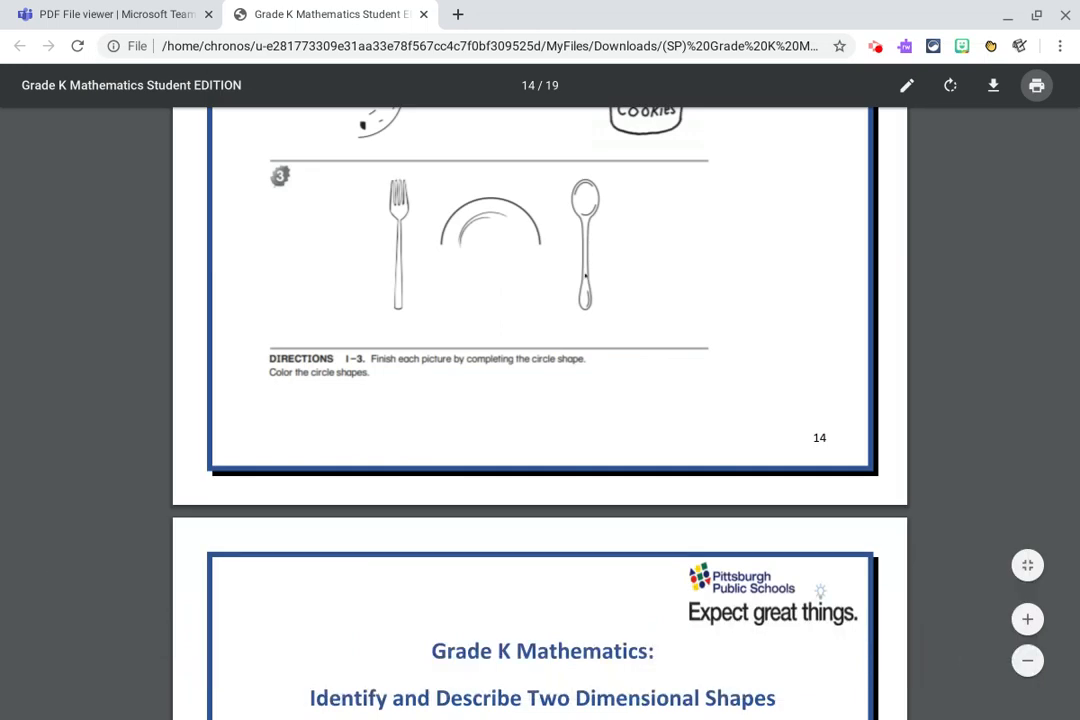
scroll(589, 274, down, 3)
scroll(589, 274, down, 5)
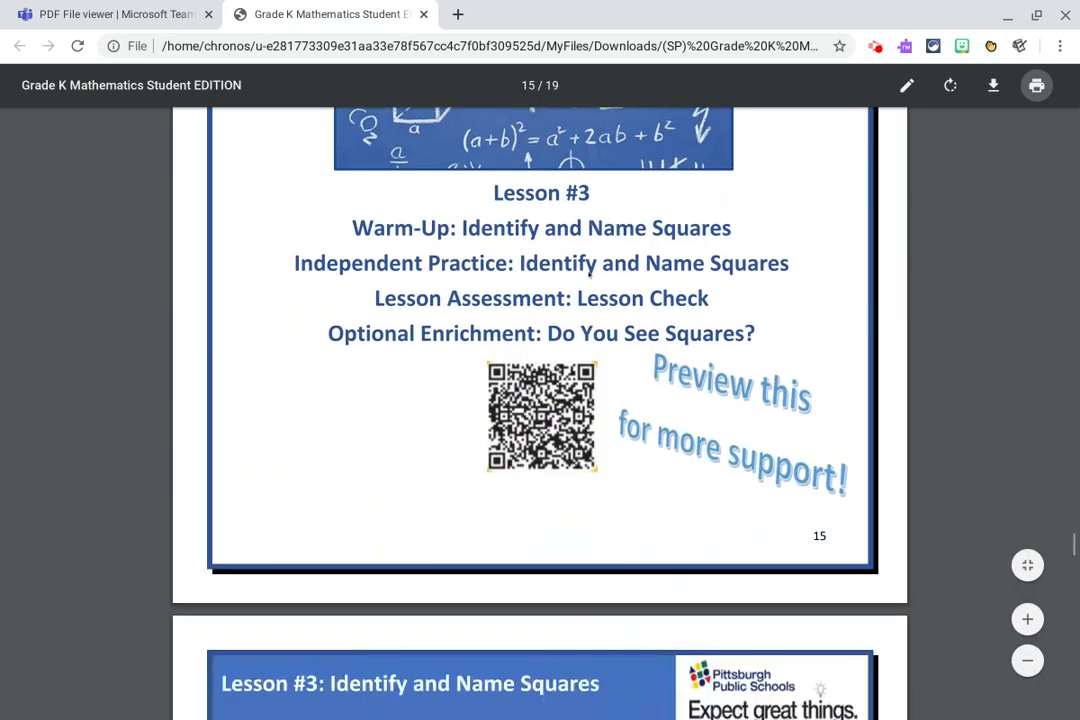
scroll(589, 274, up, 20)
scroll(540, 390, up, 20)
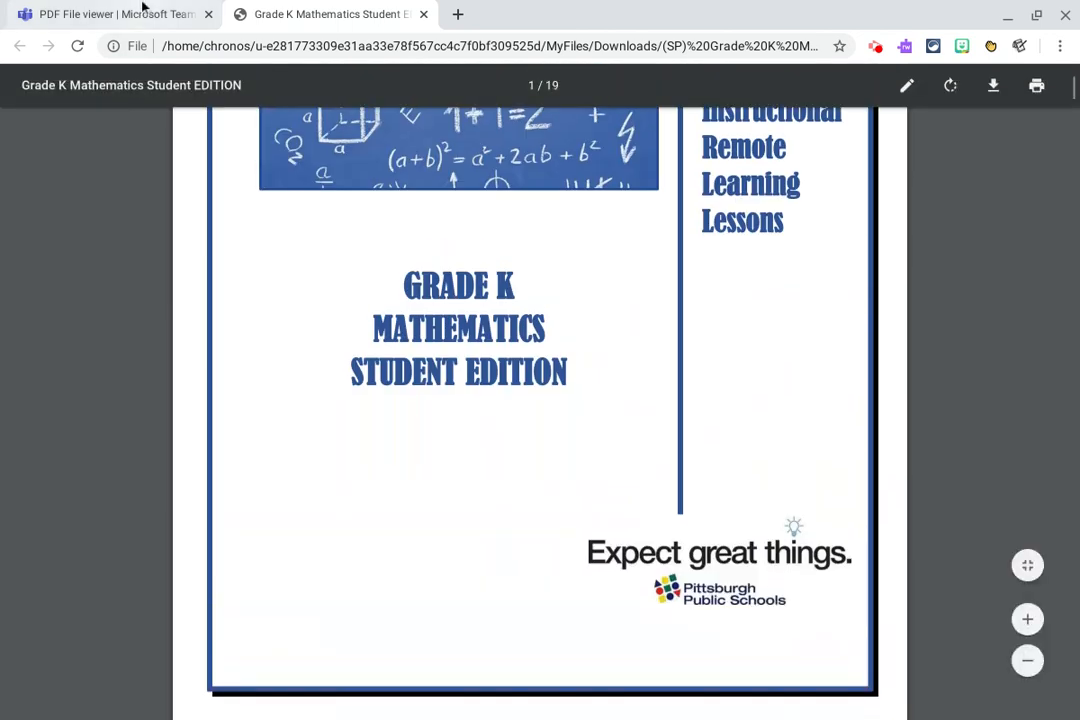
Switch to Microsoft Teams, leave the packet and the mathematics team, and open the Demo Class 4-16-20 team
click(141, 12)
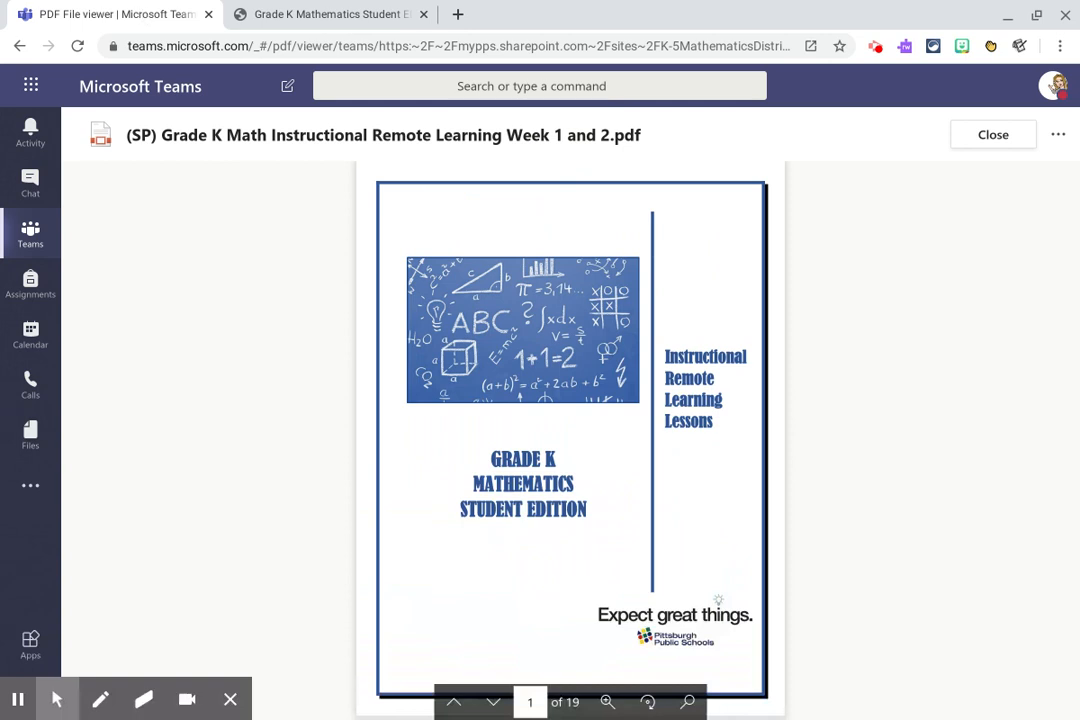
click(38, 254)
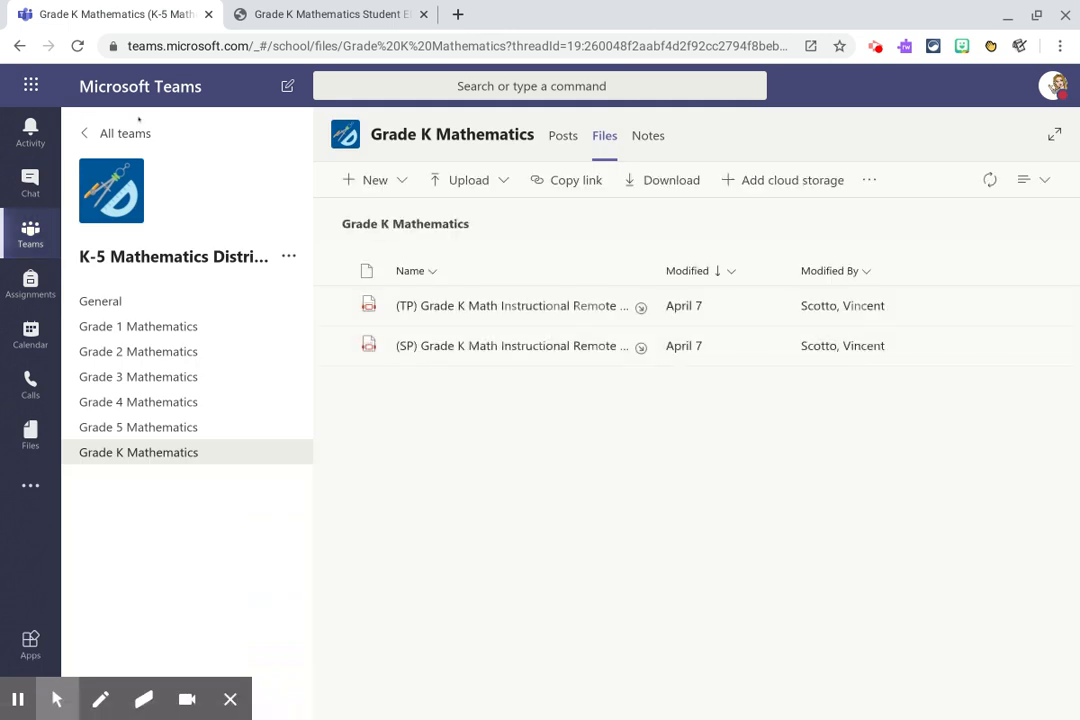
click(118, 136)
double_click(118, 136)
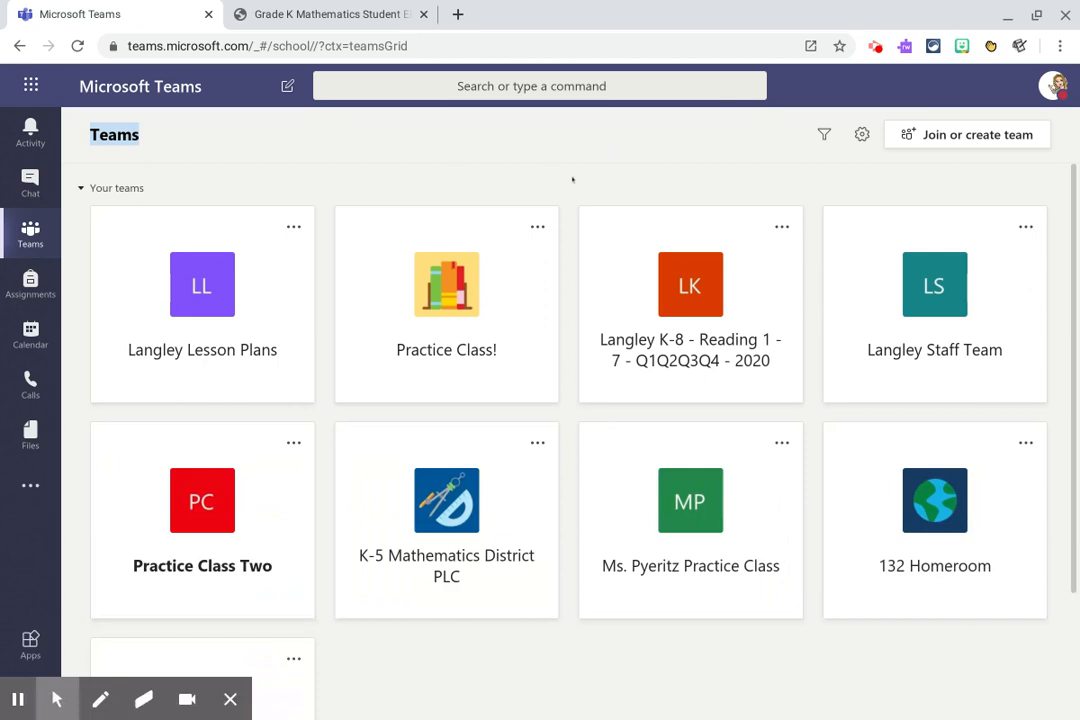
scroll(524, 643, down, 1)
scroll(524, 643, down, 3)
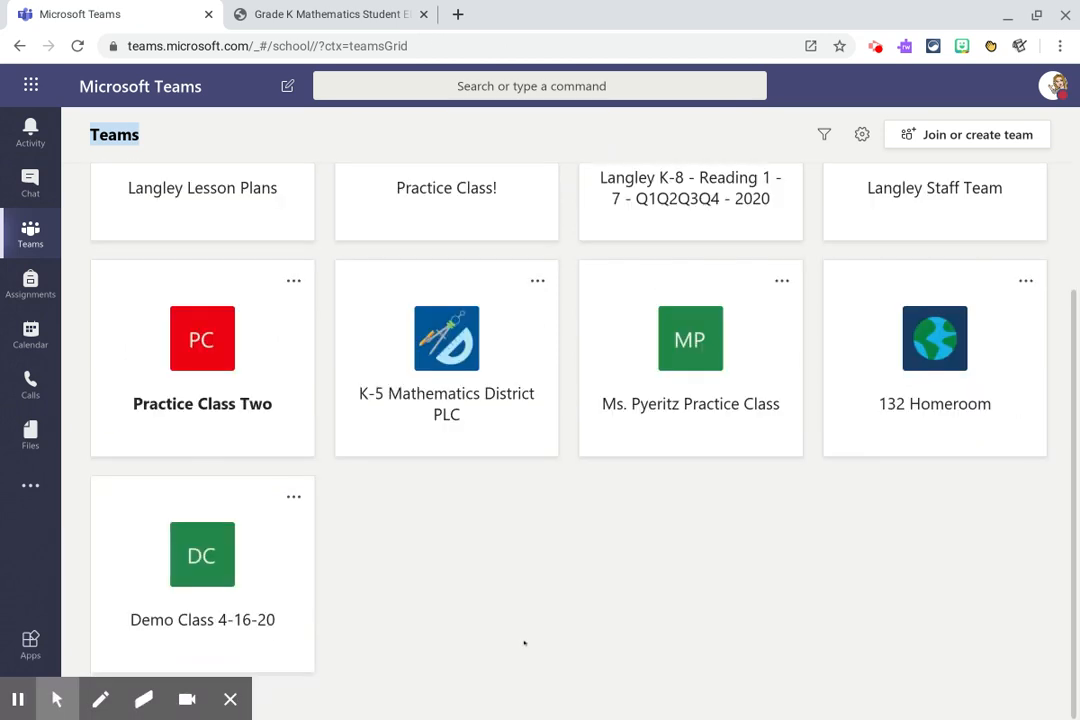
click(193, 568)
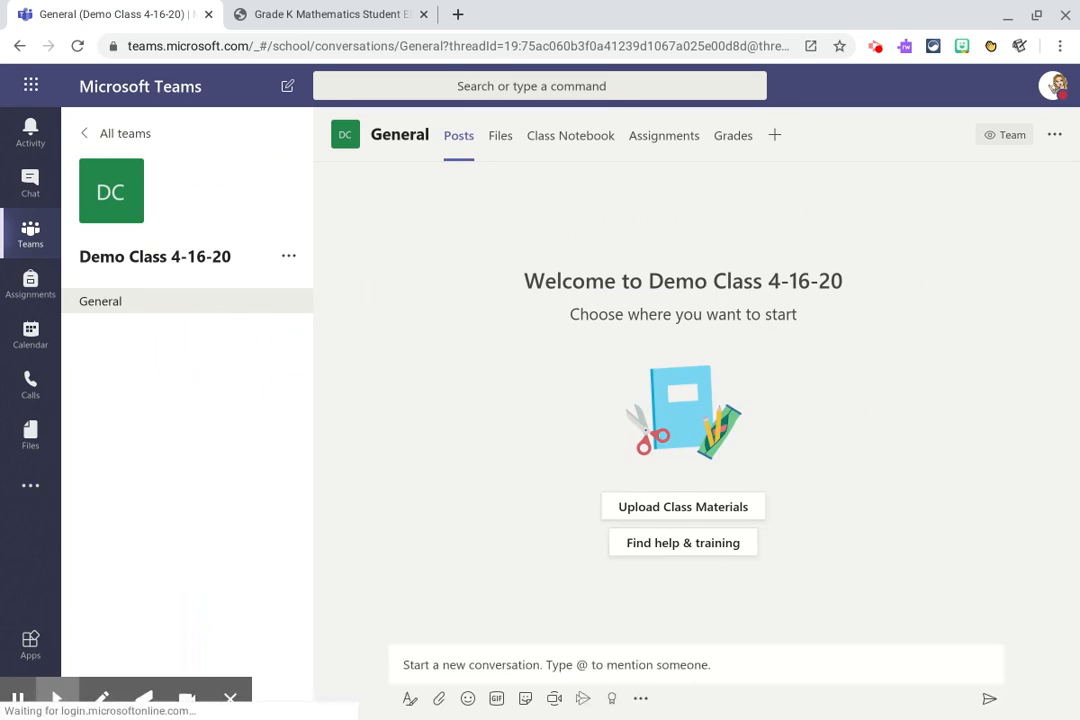
Start a blank OneNote Class Notebook for the Demo Class 4-16-20 team and proceed to the student section setup
click(565, 138)
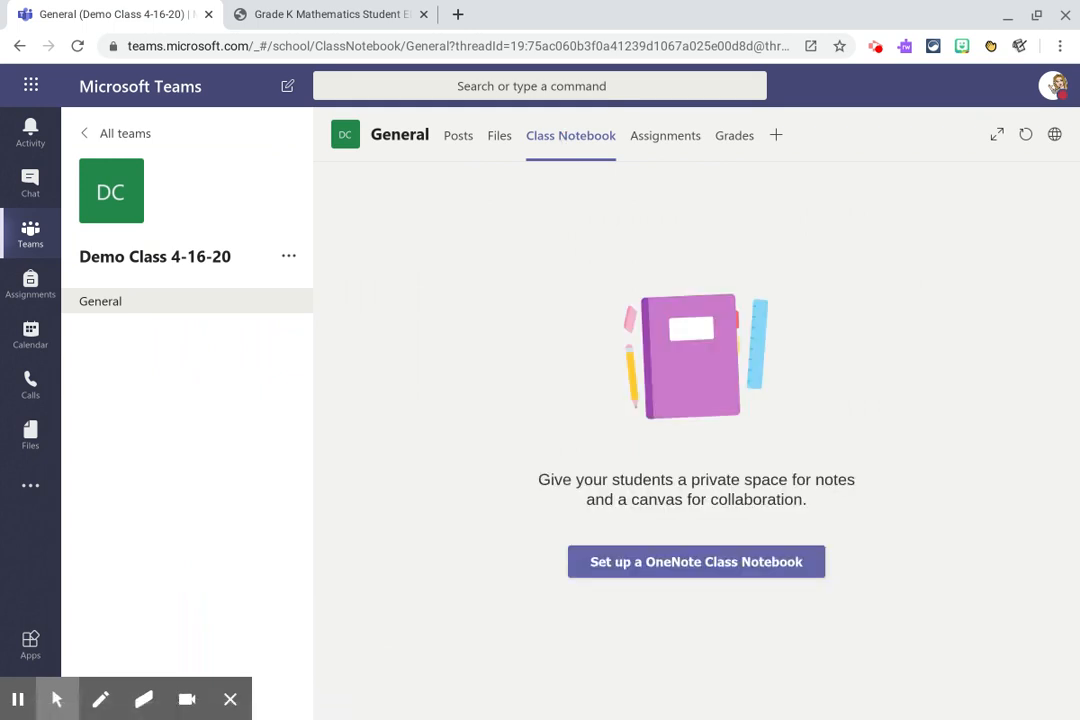
click(694, 563)
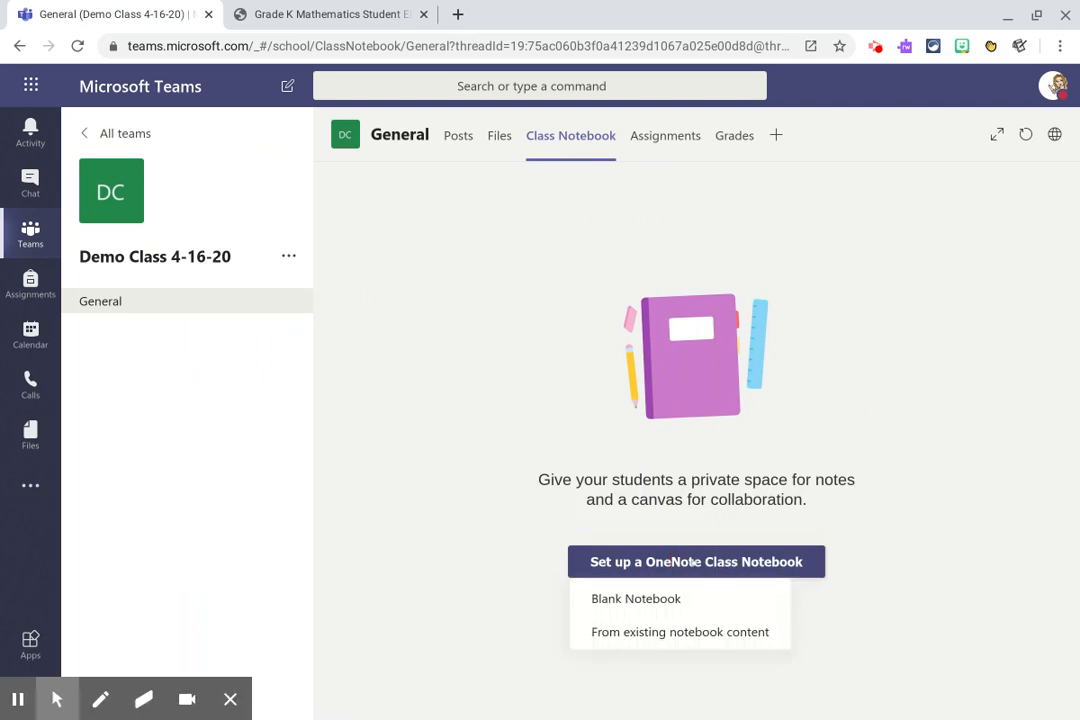
click(612, 596)
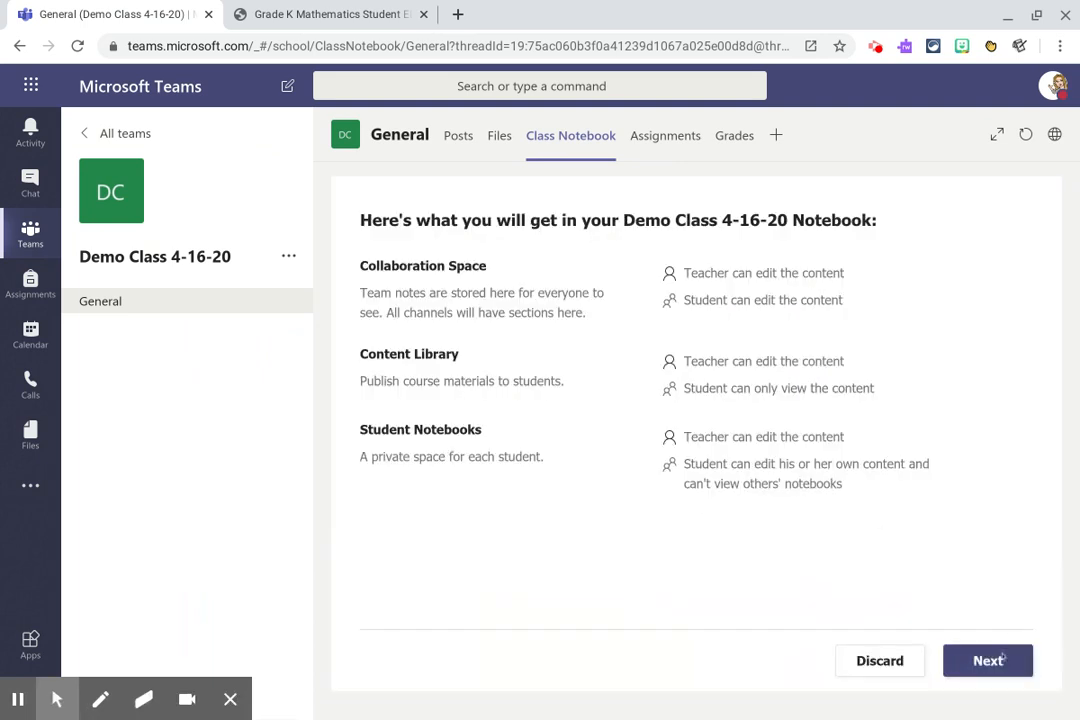
click(986, 659)
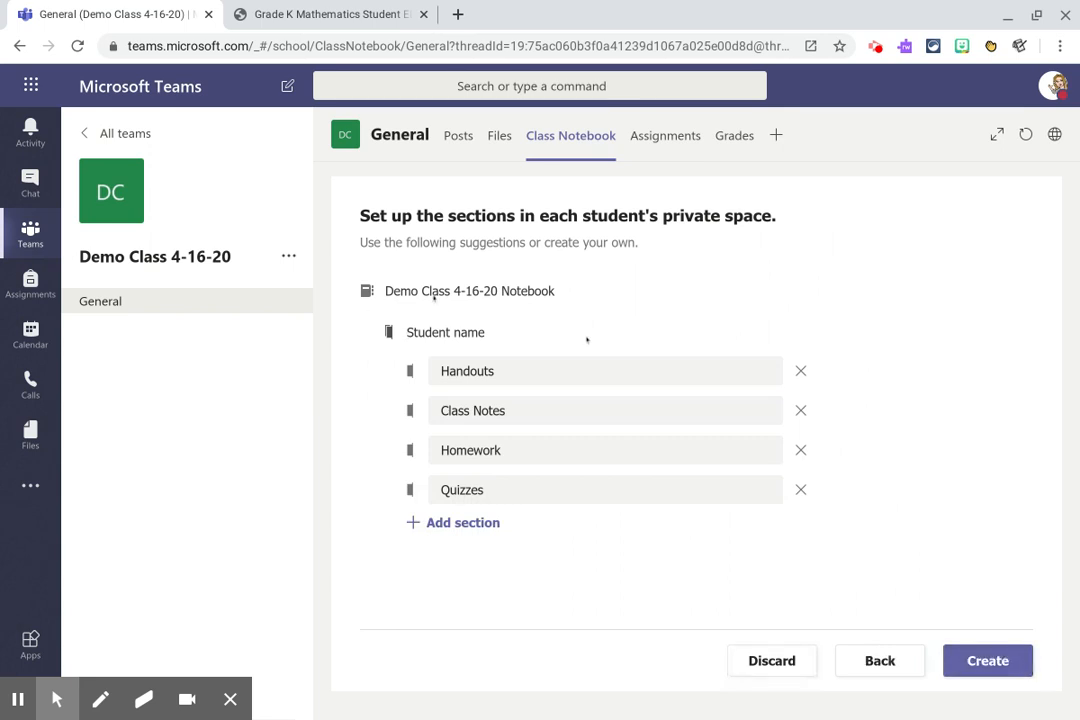
Replace the Handouts, Class Notes, Homework and Quizzes student sections with a single section named Lessons
click(800, 370)
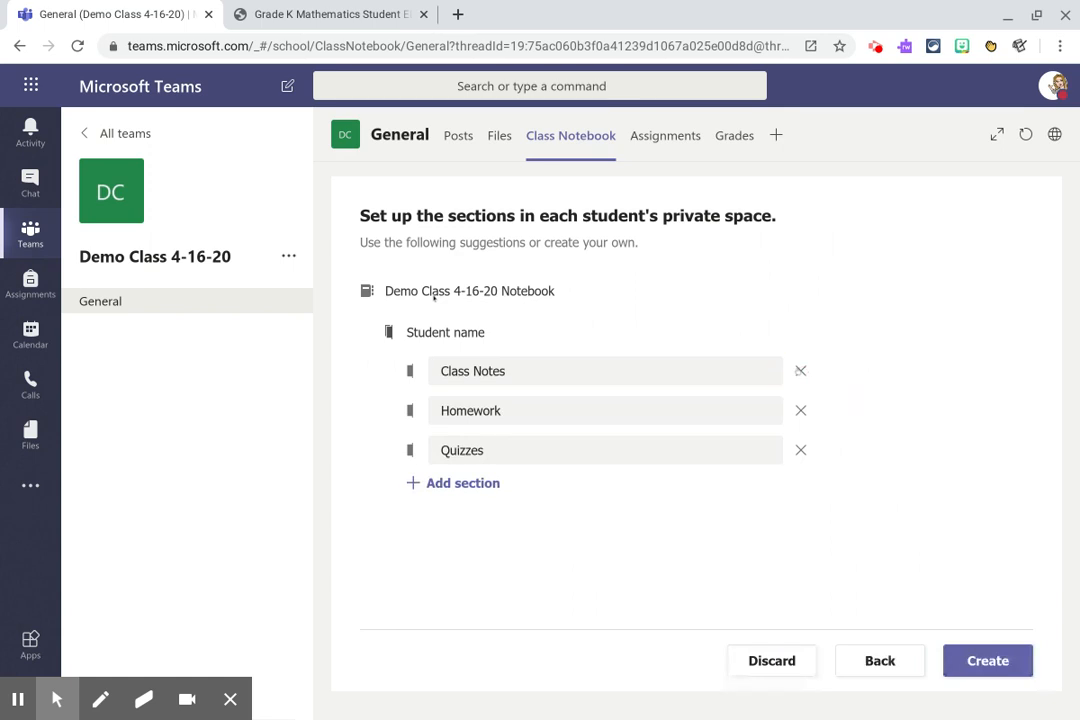
click(800, 370)
click(800, 370)
click(800, 370)
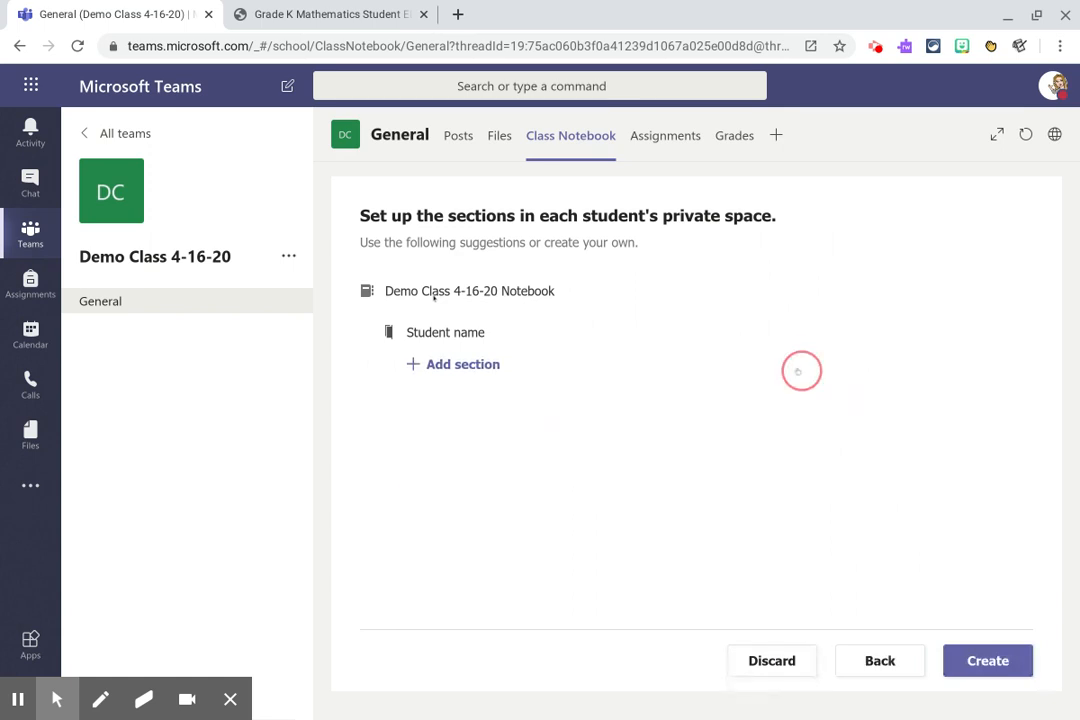
click(463, 364)
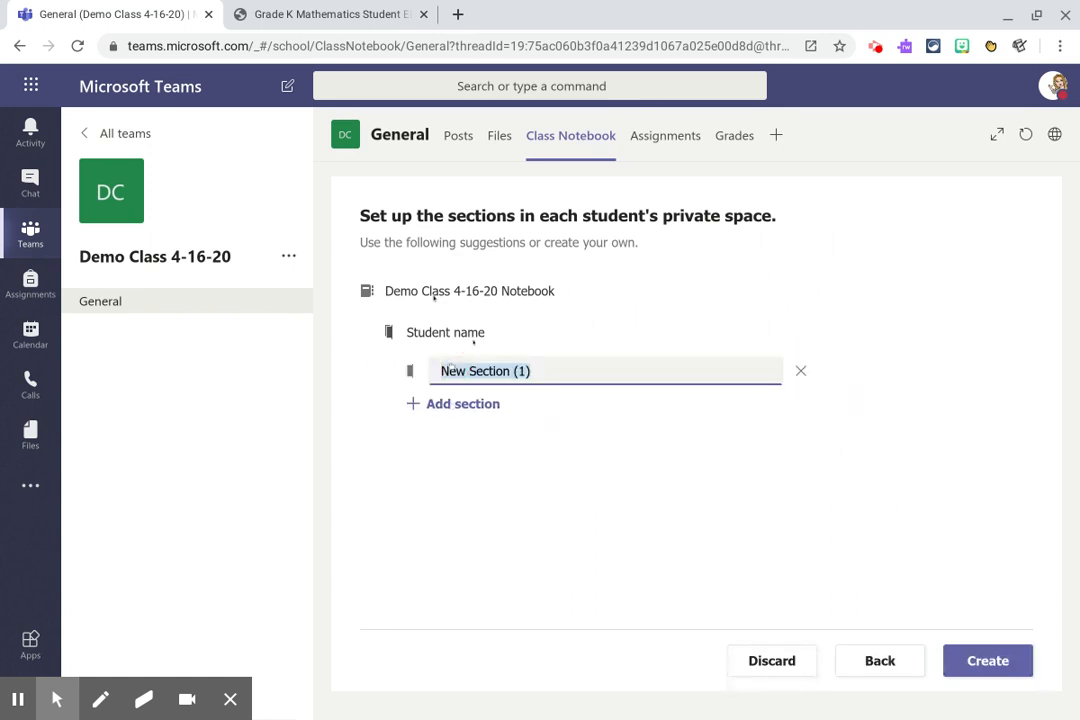
text(Lessons)
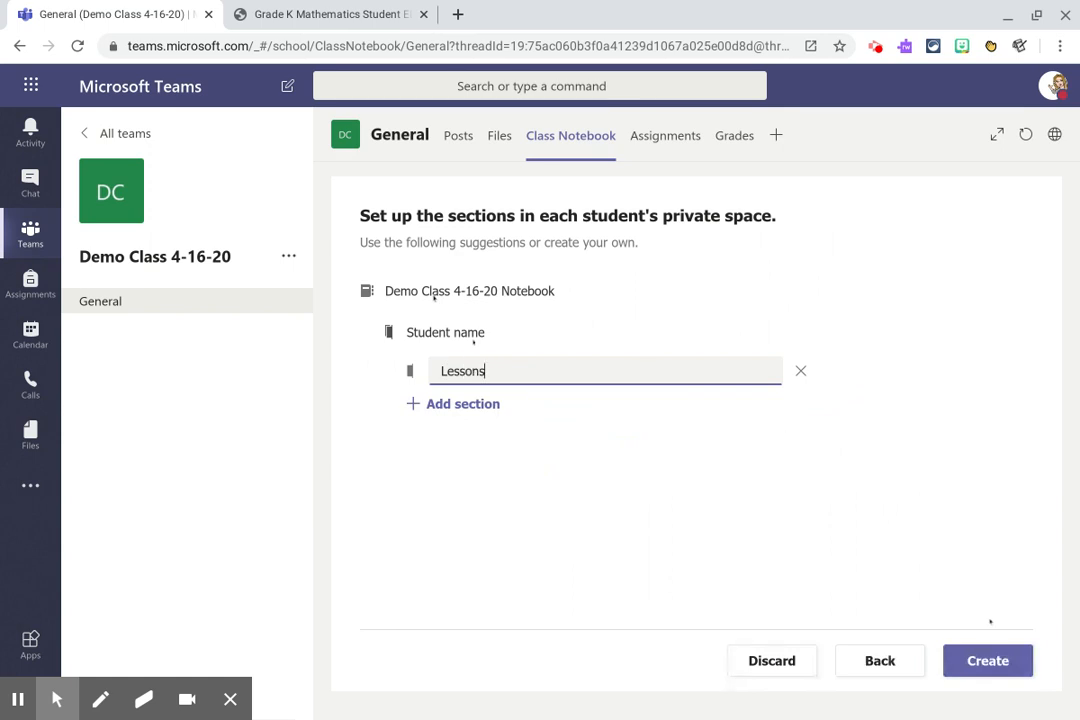
Create the class notebook and expand it to the full-width view
click(987, 659)
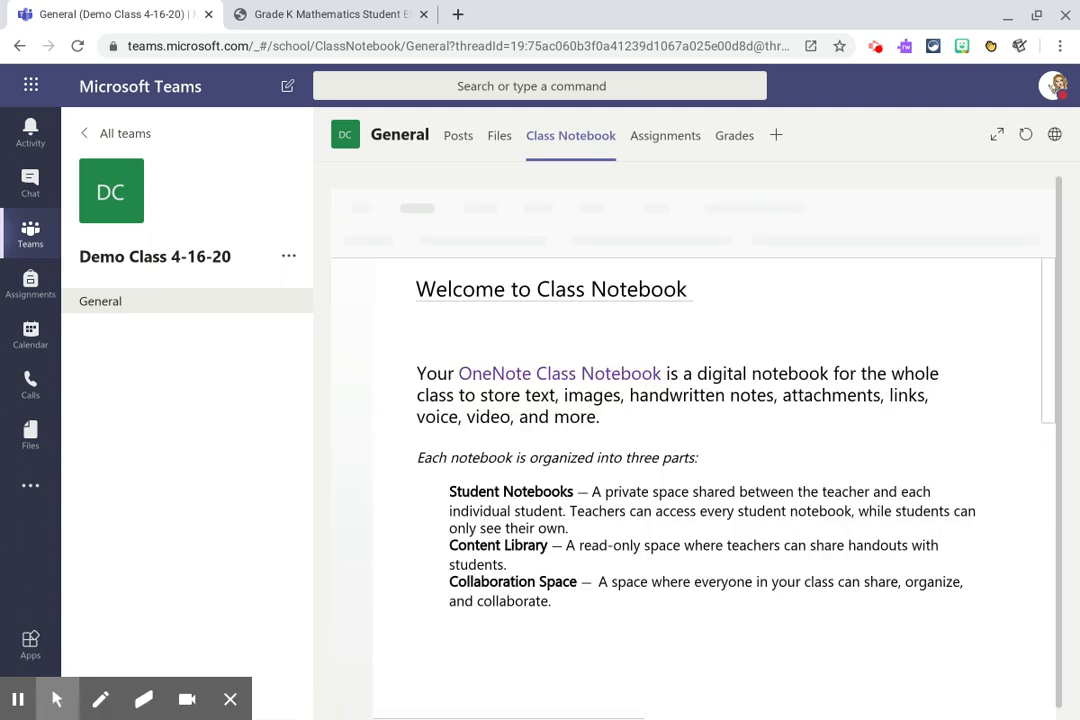
click(997, 134)
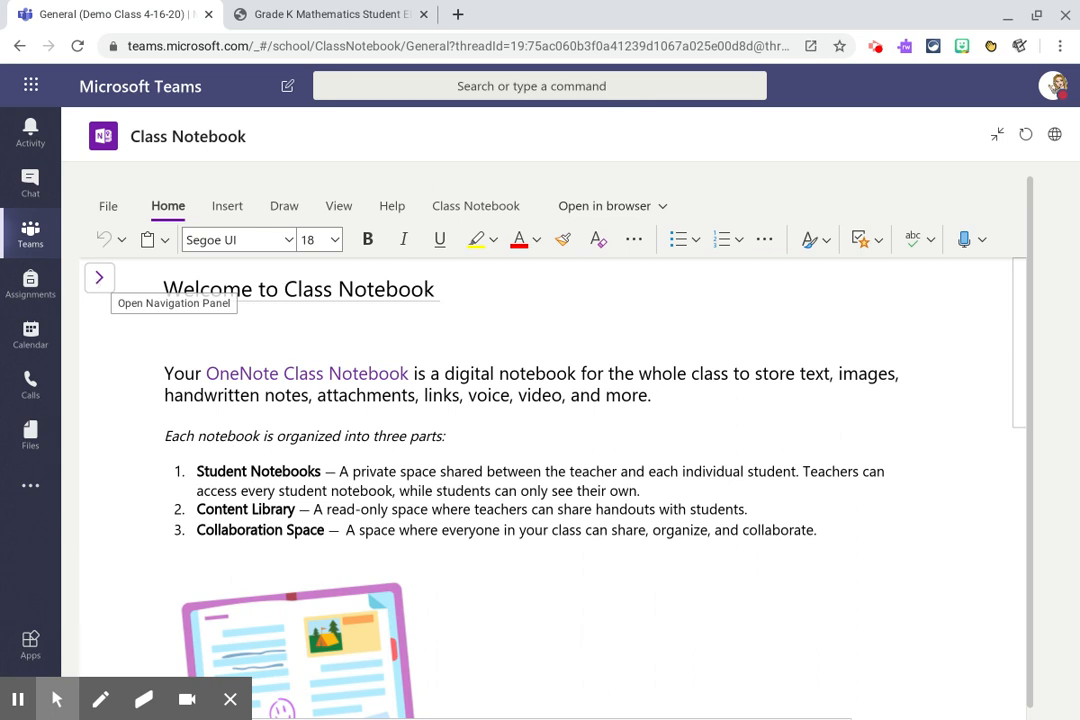
Add a page titled Lesson 9.1 to the Welcome section of the Demo Class 4-16-20 Notebook
click(99, 278)
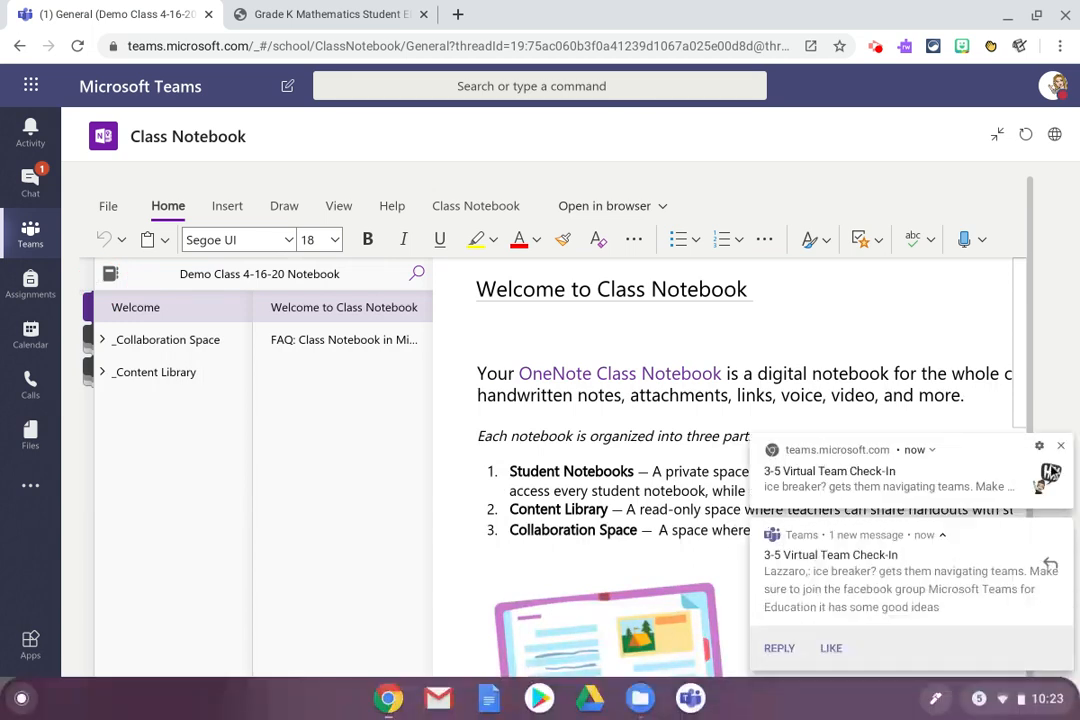
click(1062, 489)
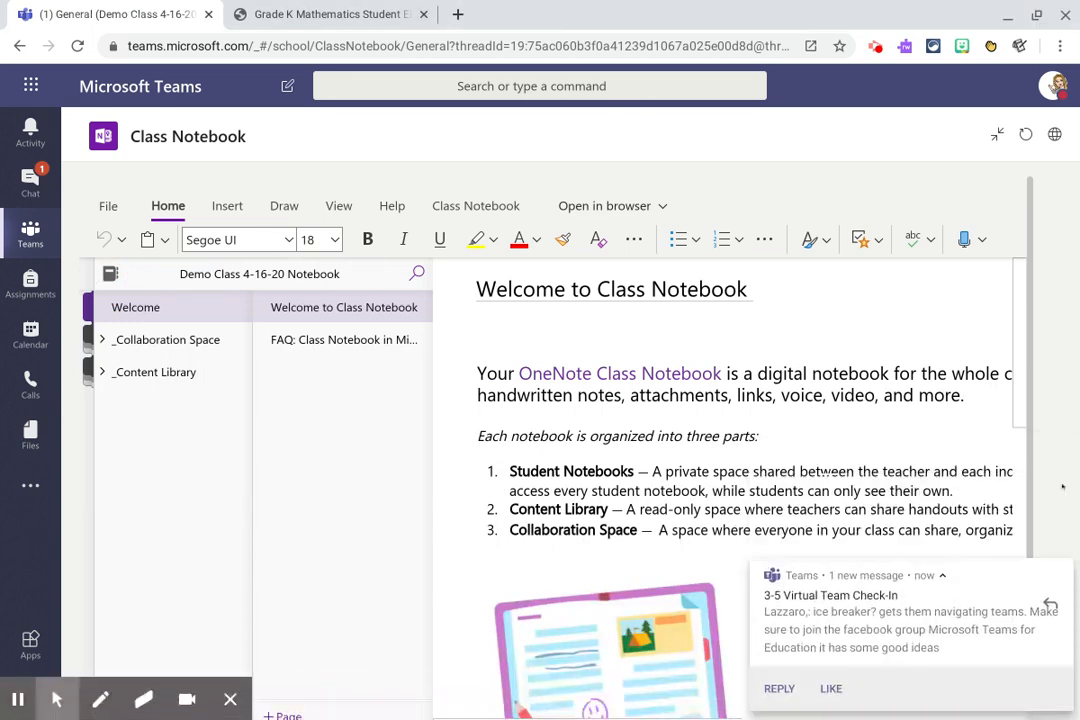
scroll(328, 415, down, 1)
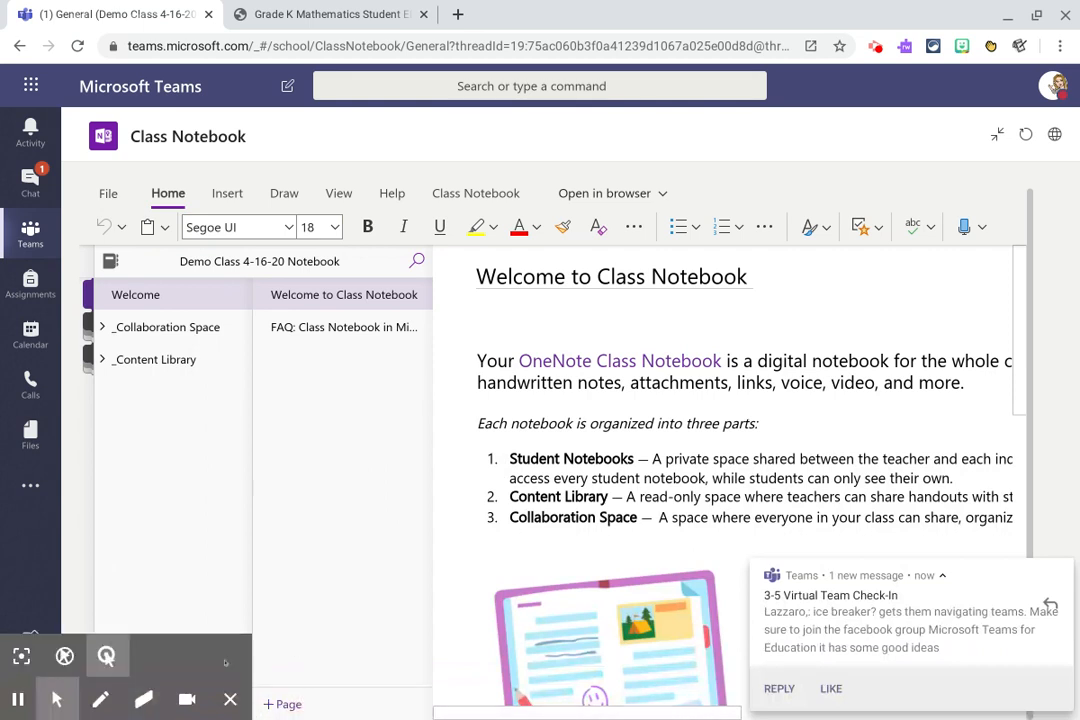
click(288, 704)
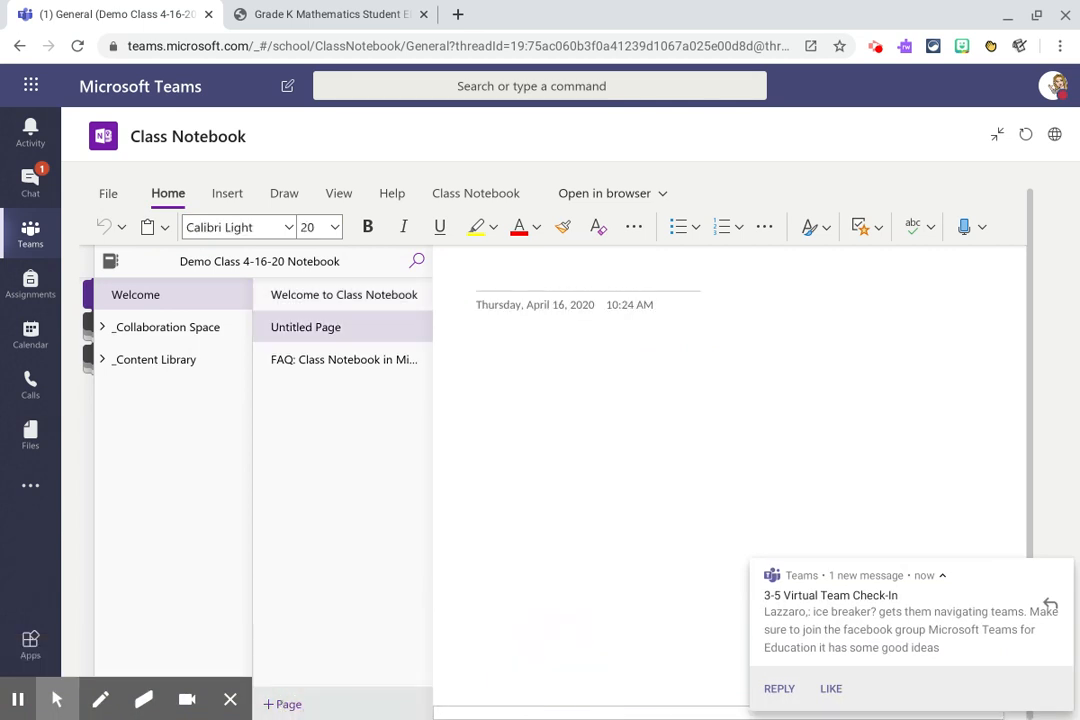
text(Lesson)
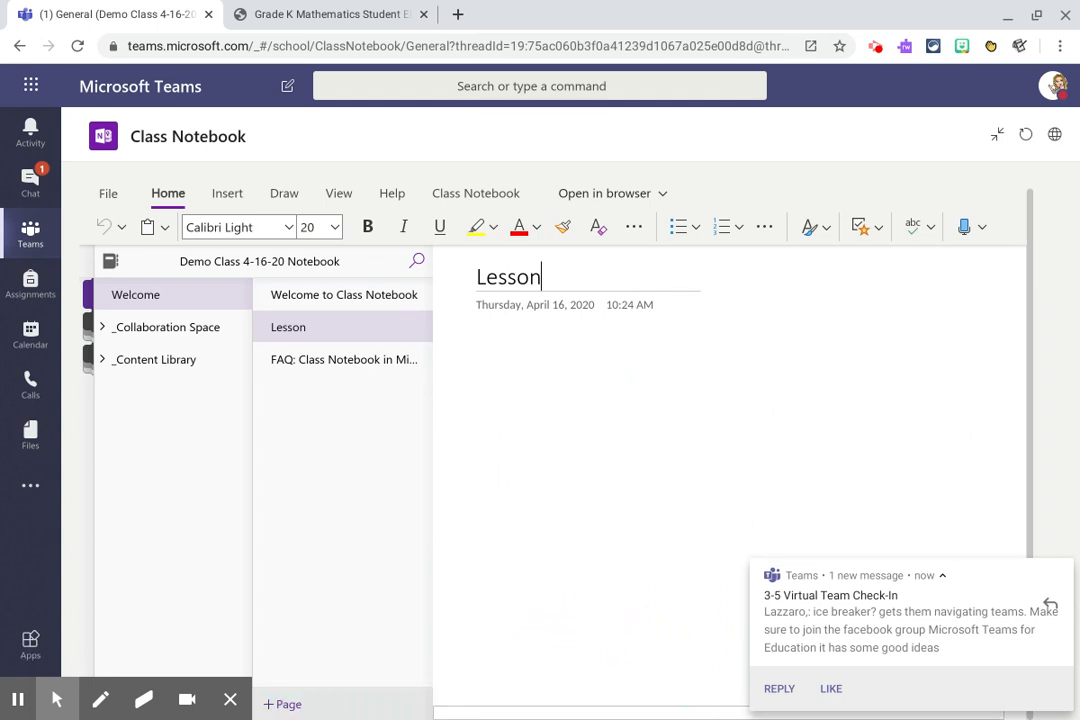
text( 9.1)
key(Return)
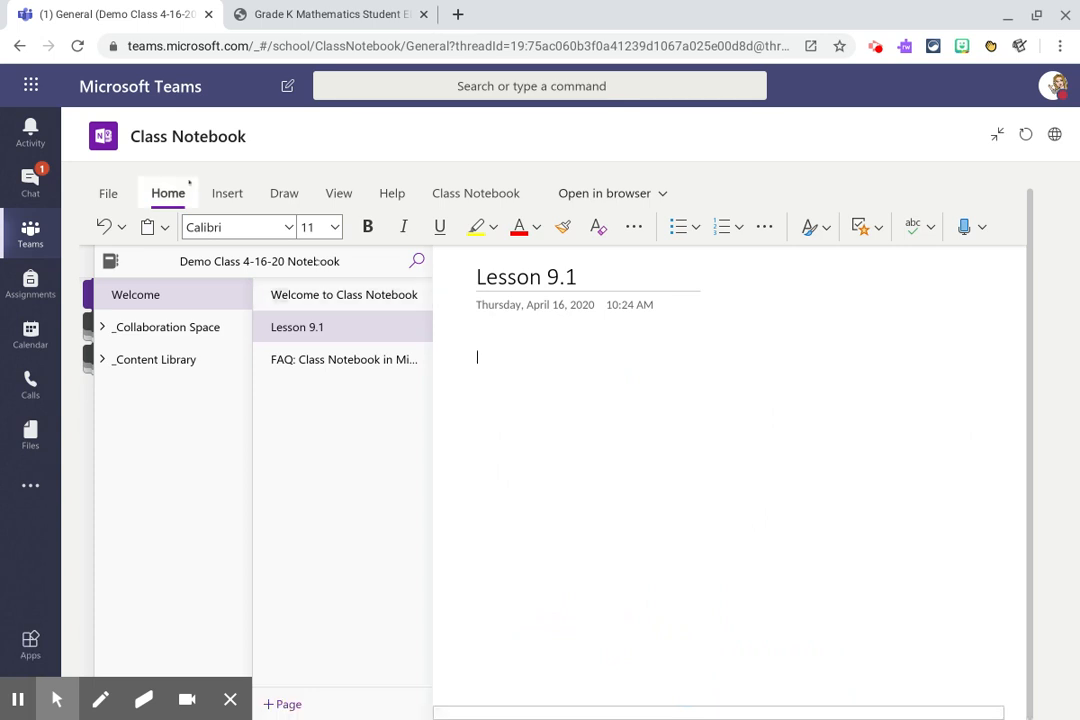
Insert Kmathlesson9.1.pdf from the Downloads folder as a file printout on the Lesson 9.1 page
click(226, 196)
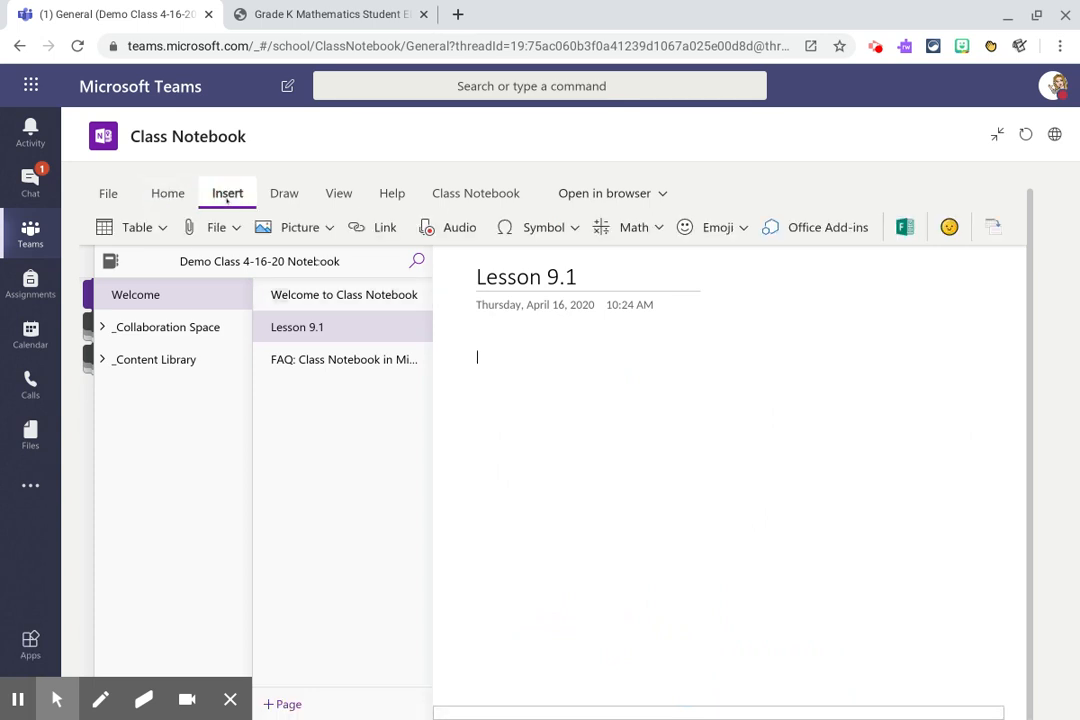
click(229, 230)
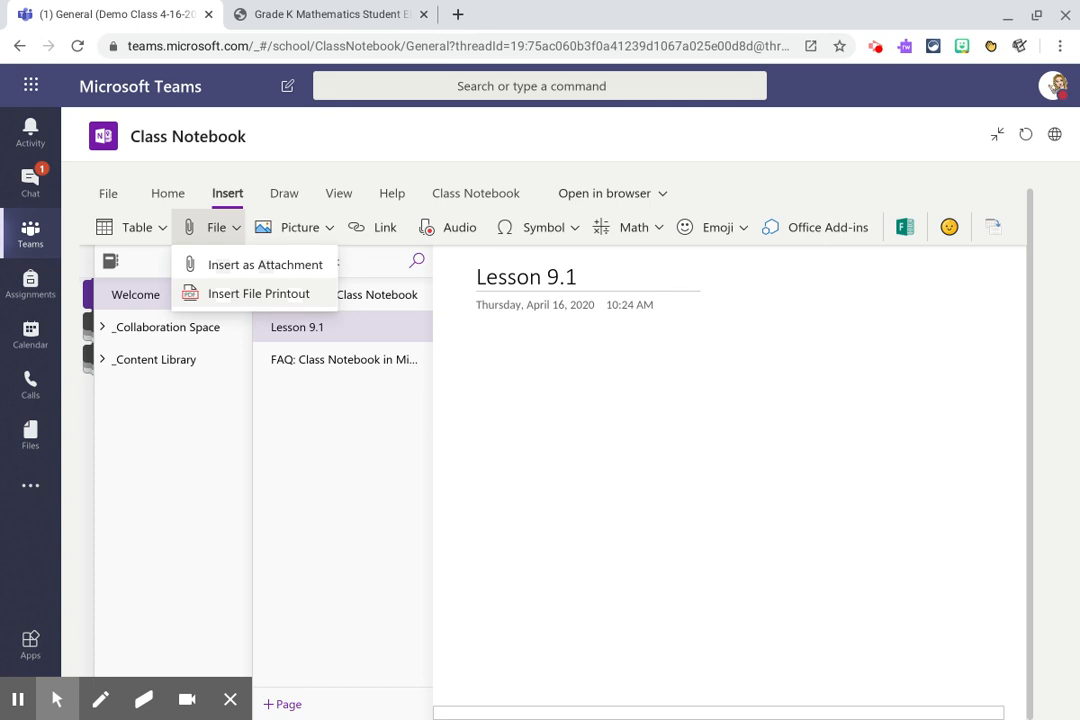
click(230, 293)
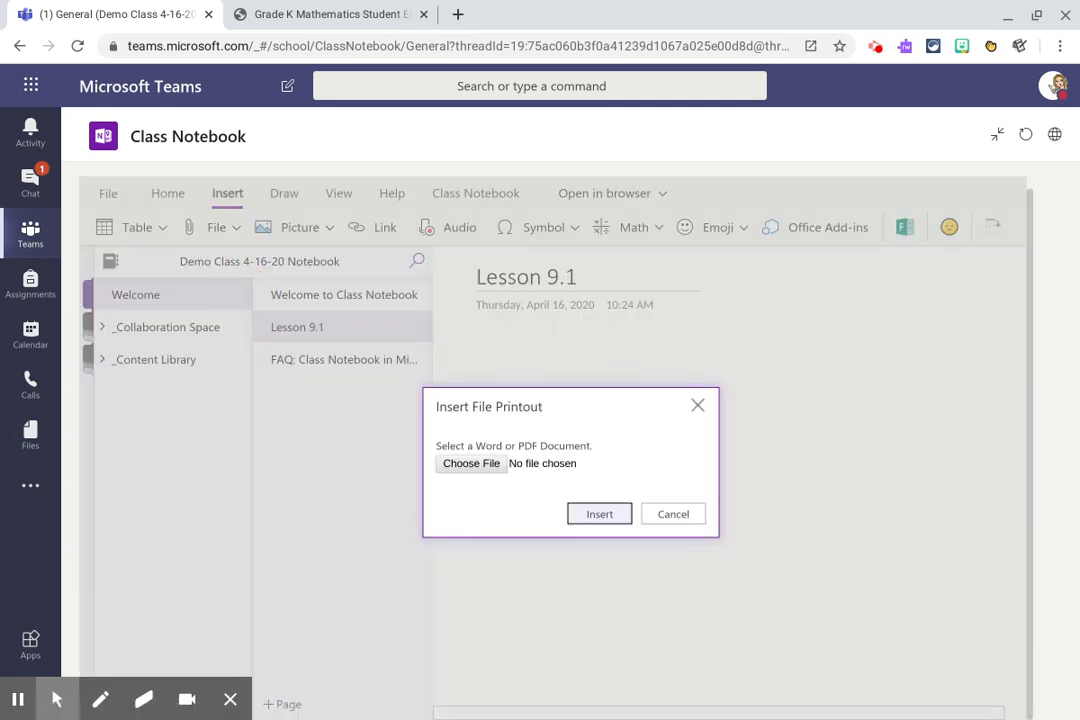
click(492, 464)
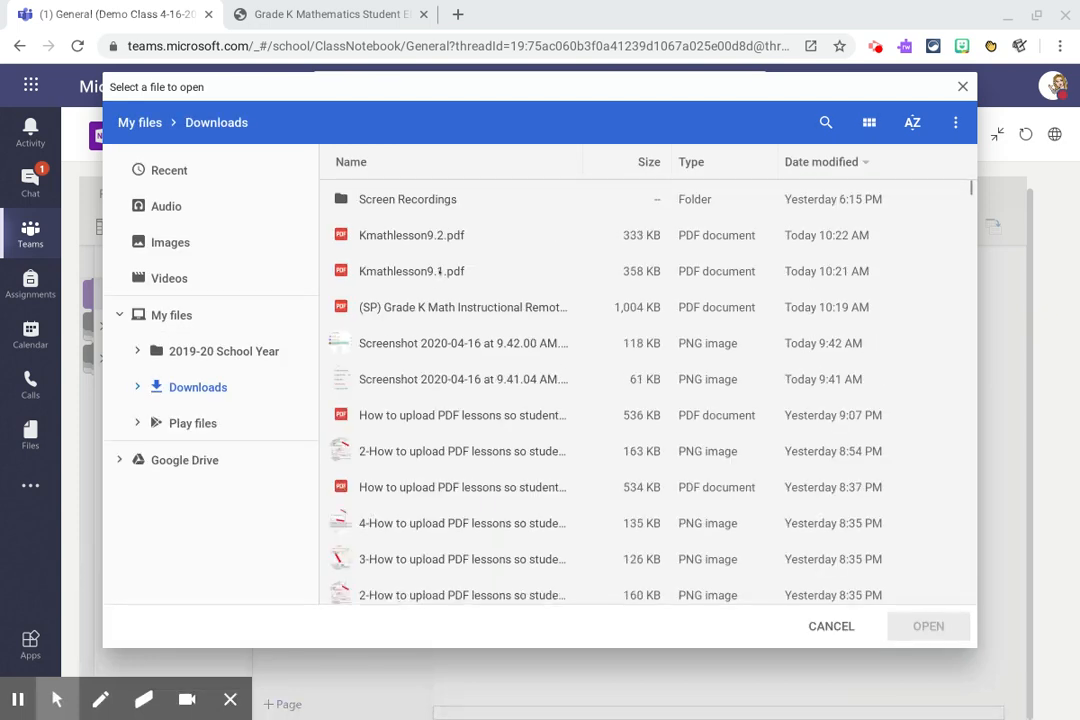
double_click(439, 271)
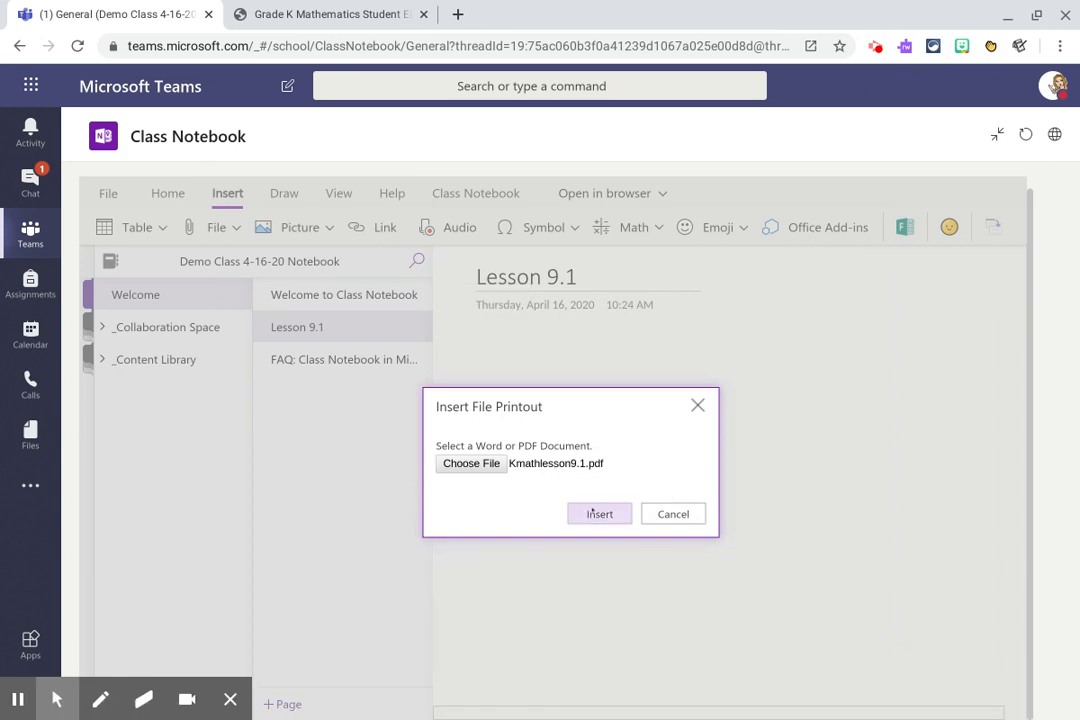
click(596, 513)
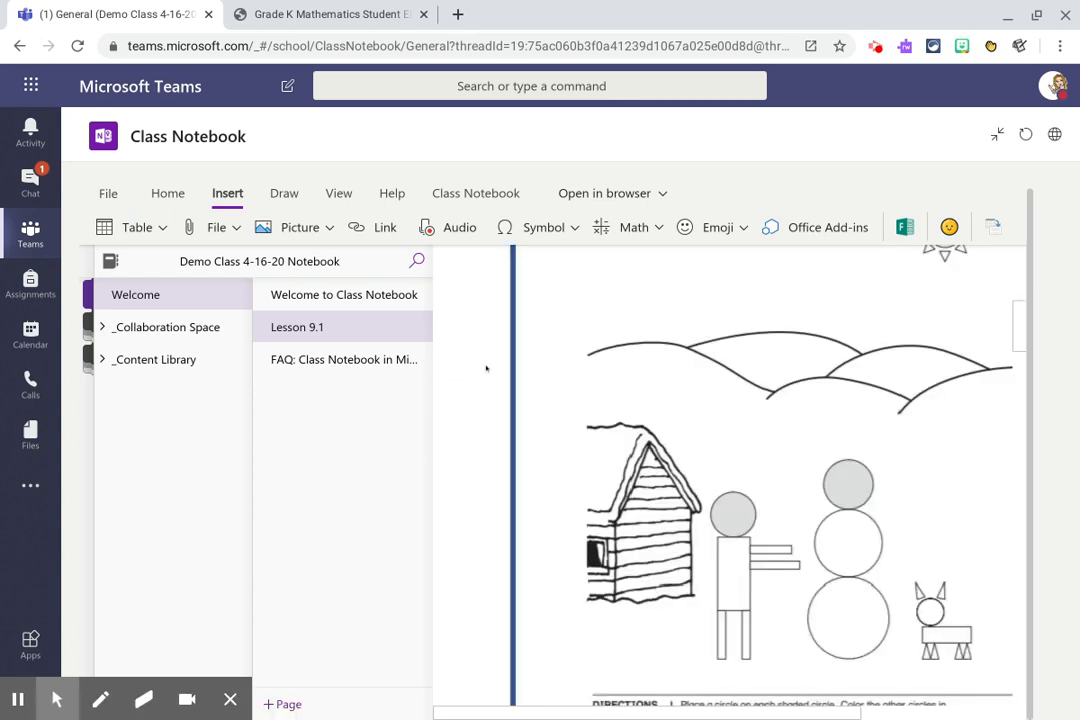
Collapse the notebook navigation and review all printed pages of the Lesson 9.1 PDF
click(458, 272)
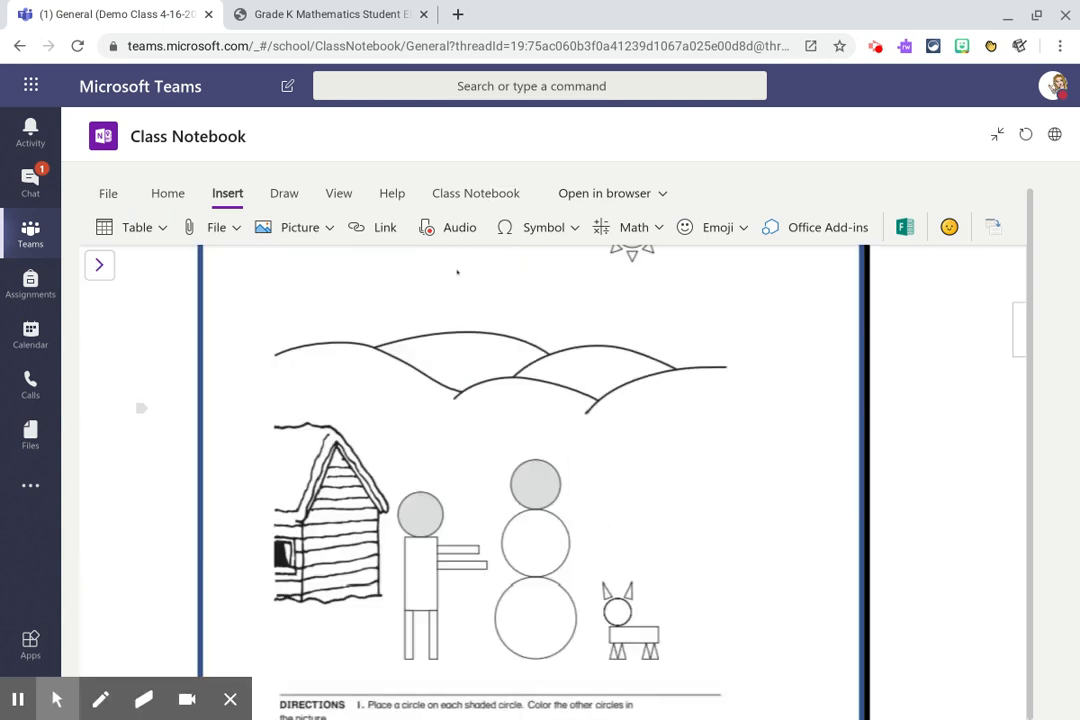
scroll(953, 440, up, 5)
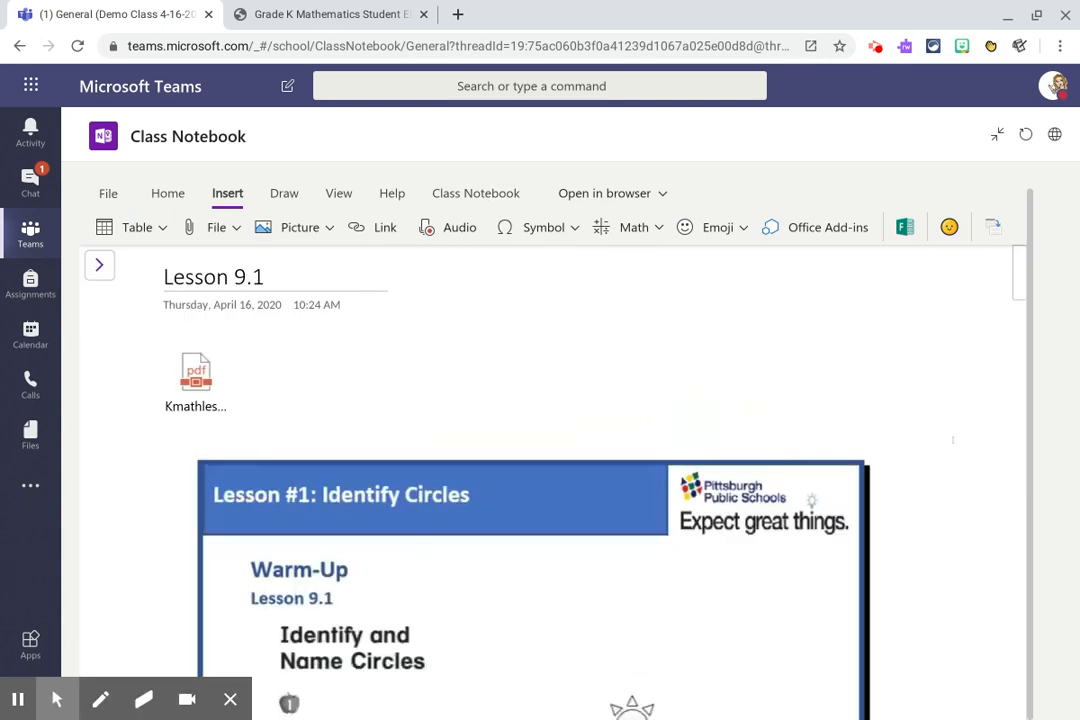
scroll(540, 460, down, 5)
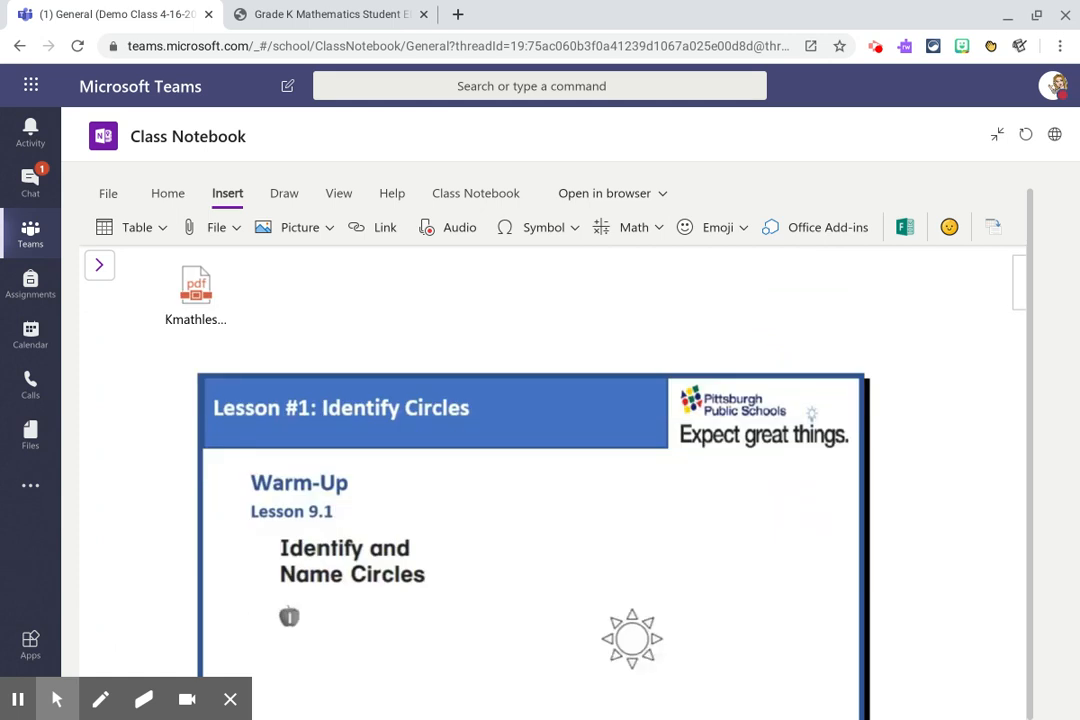
scroll(540, 460, down, 10)
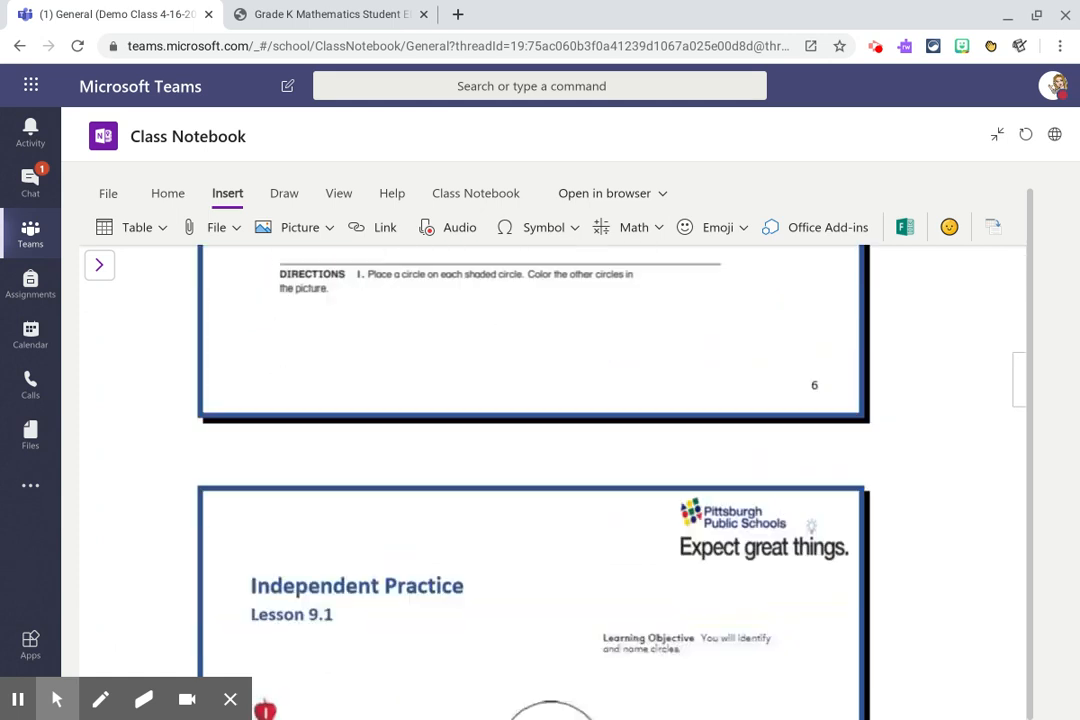
scroll(540, 460, down, 15)
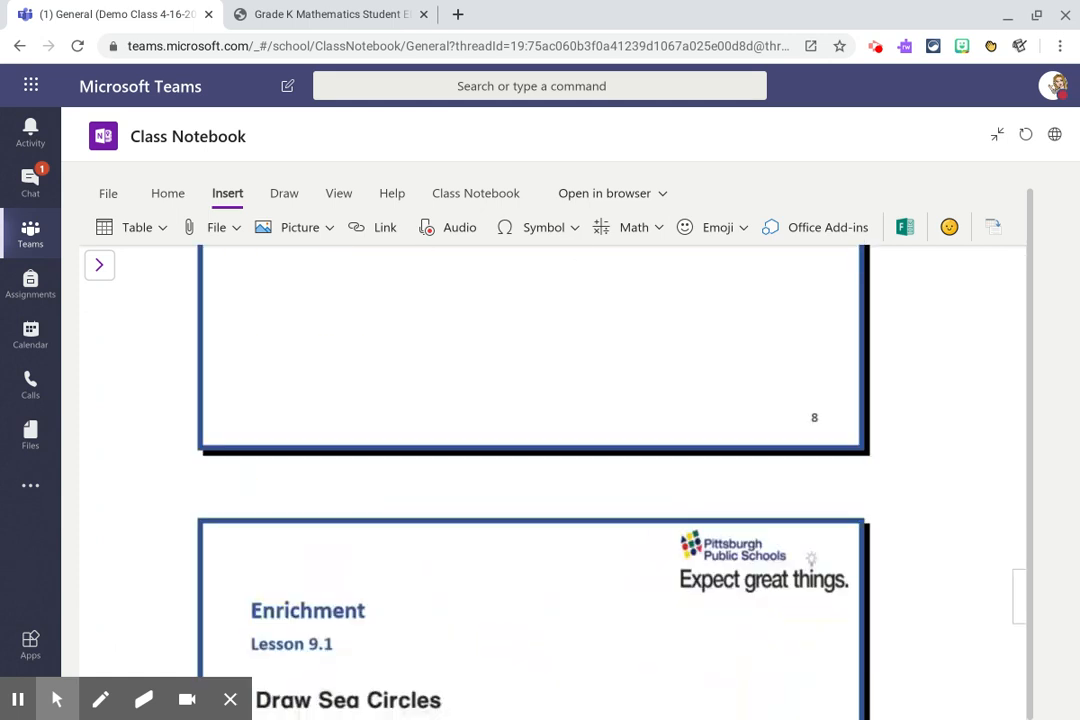
scroll(540, 460, down, 10)
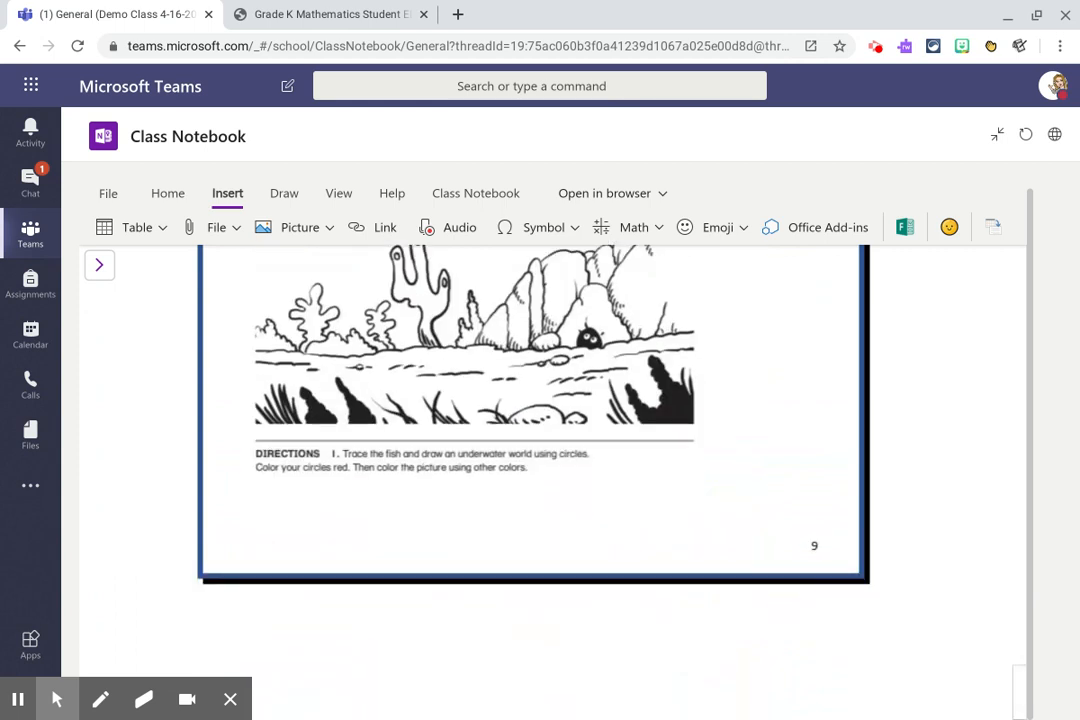
scroll(540, 460, up, 20)
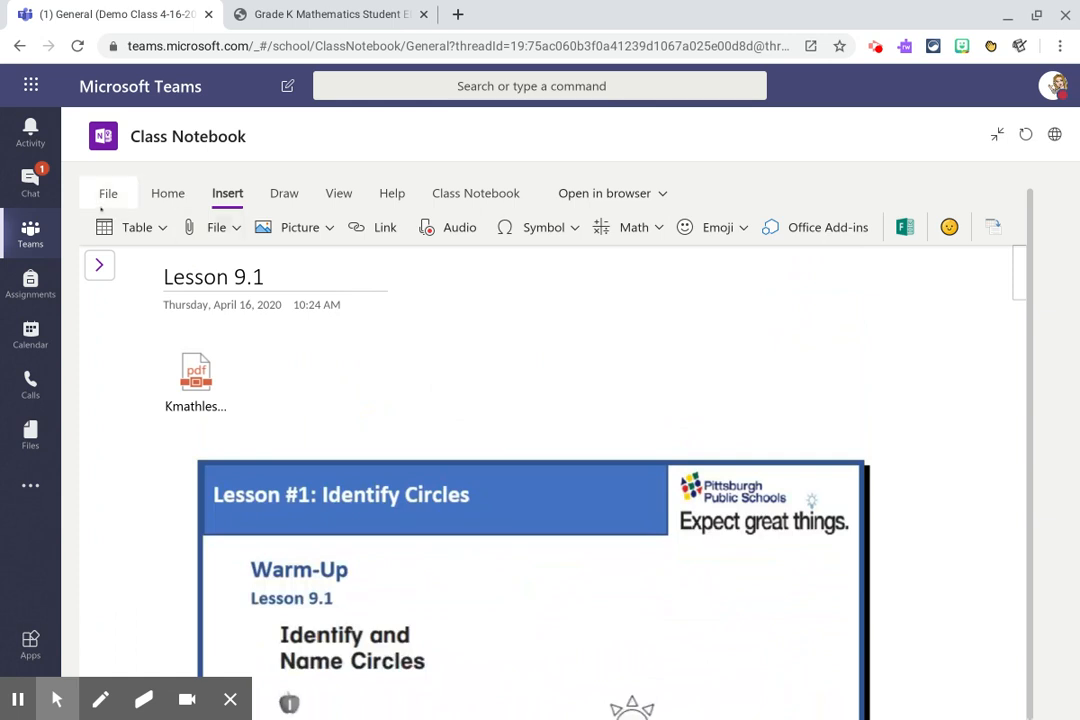
Return to the list of teams and open the Assignments area of the Demo Class 4-16-20 team
click(20, 241)
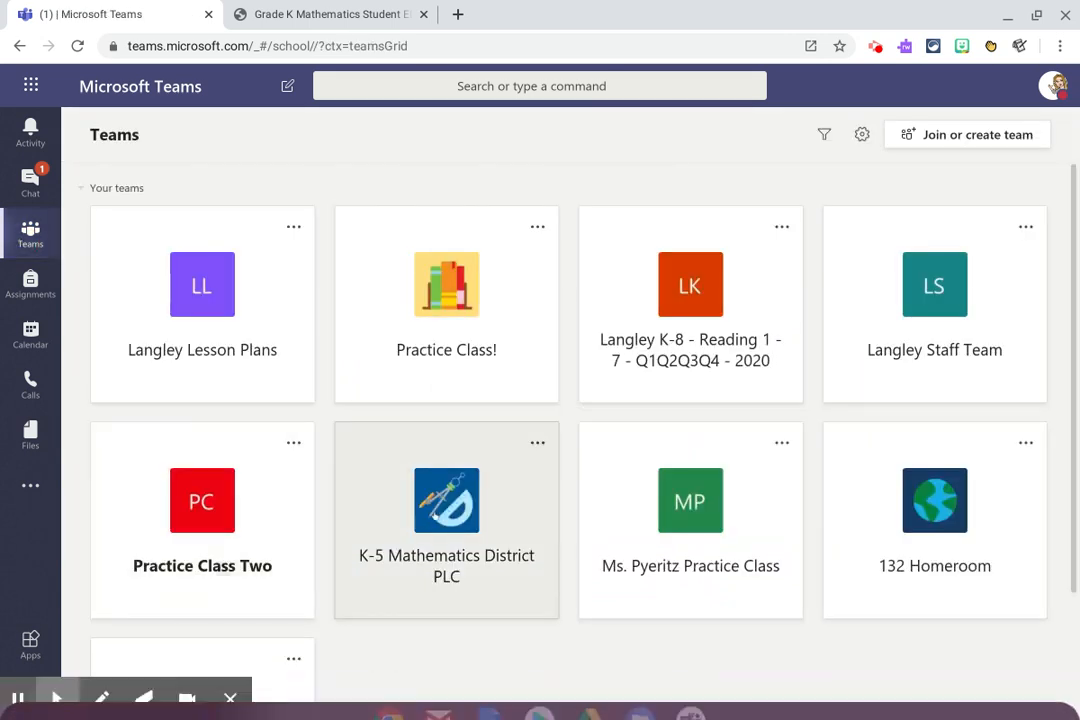
scroll(435, 517, down, 3)
click(207, 557)
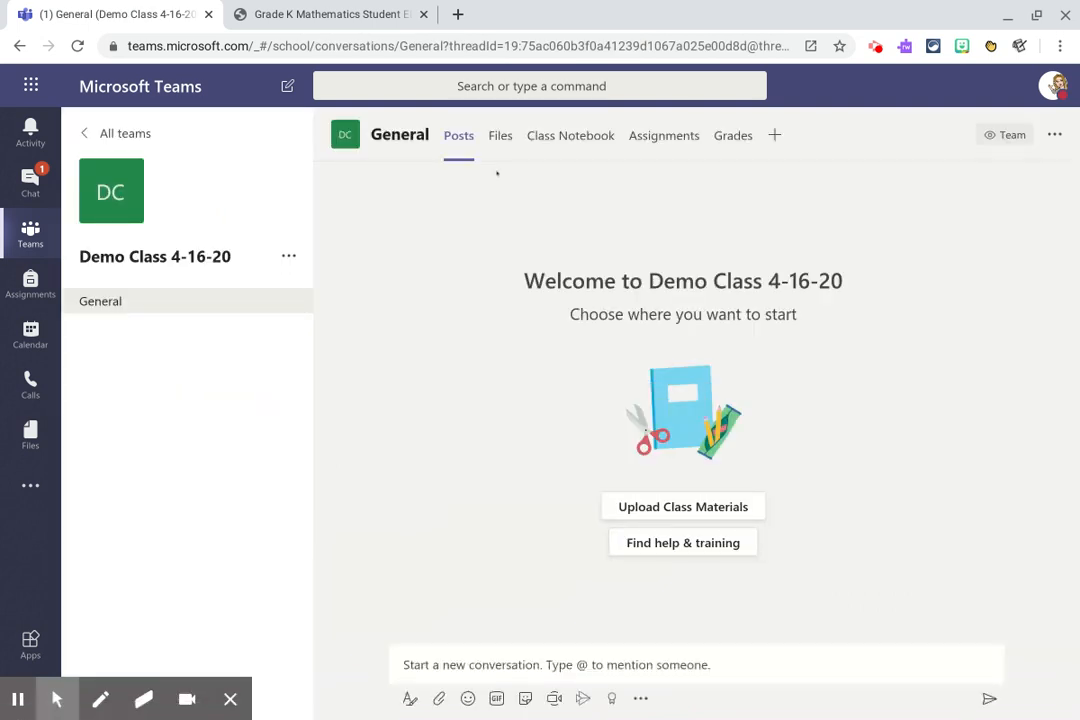
click(657, 138)
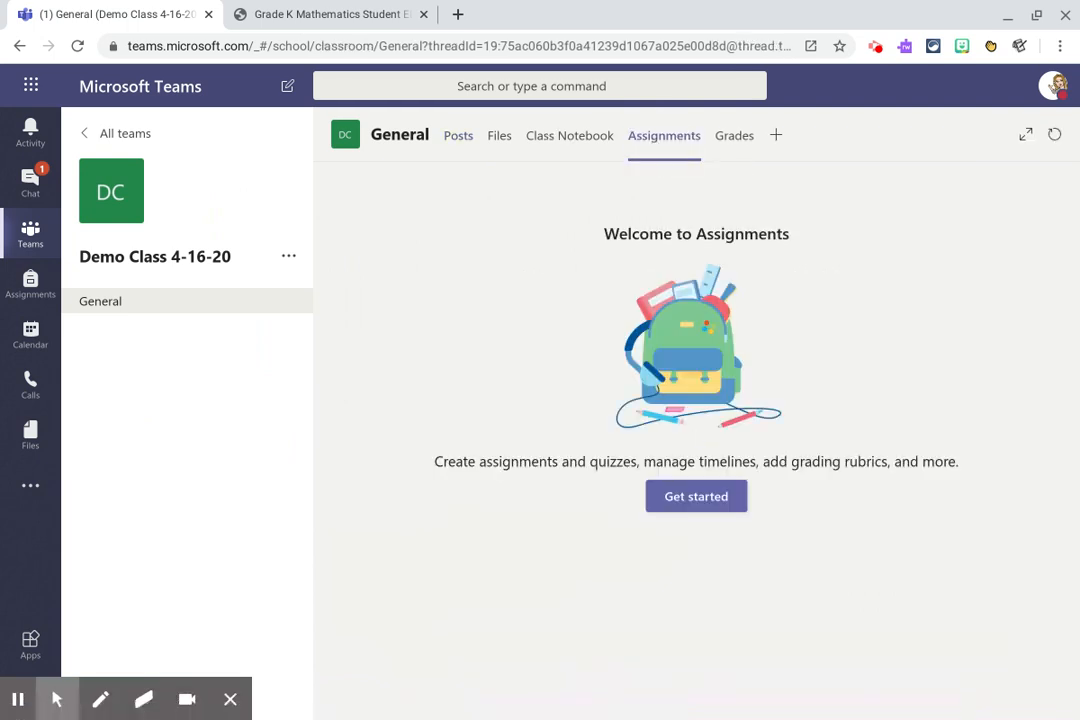
Create a new assignment for the class and title it Lesson 9.1
click(679, 497)
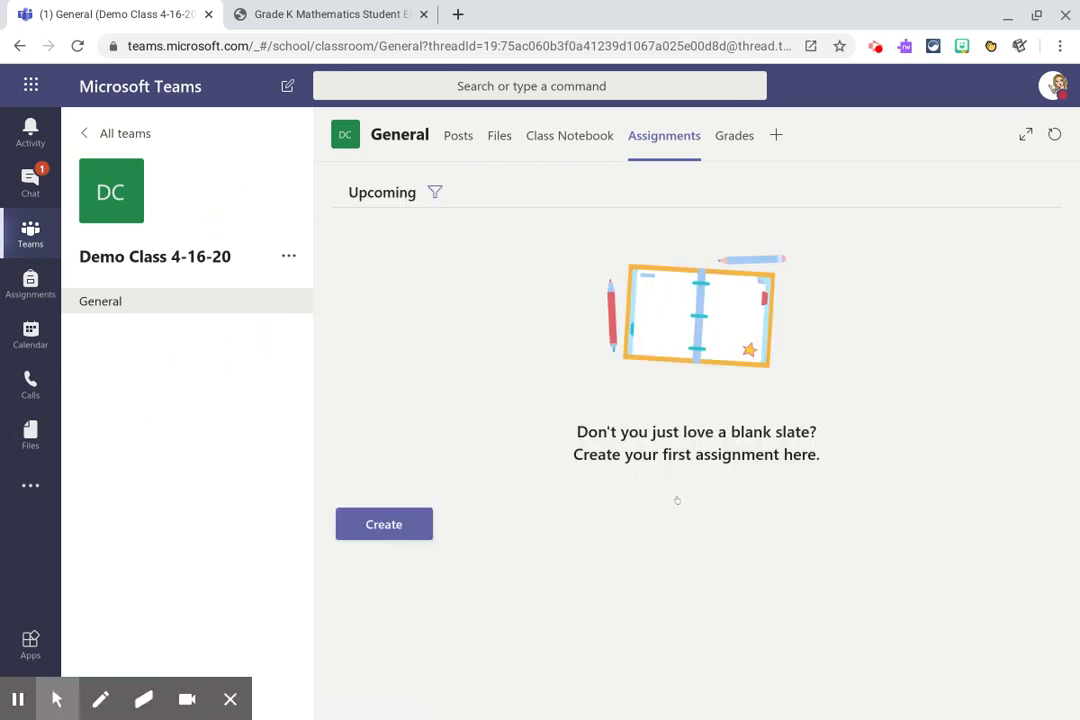
click(396, 525)
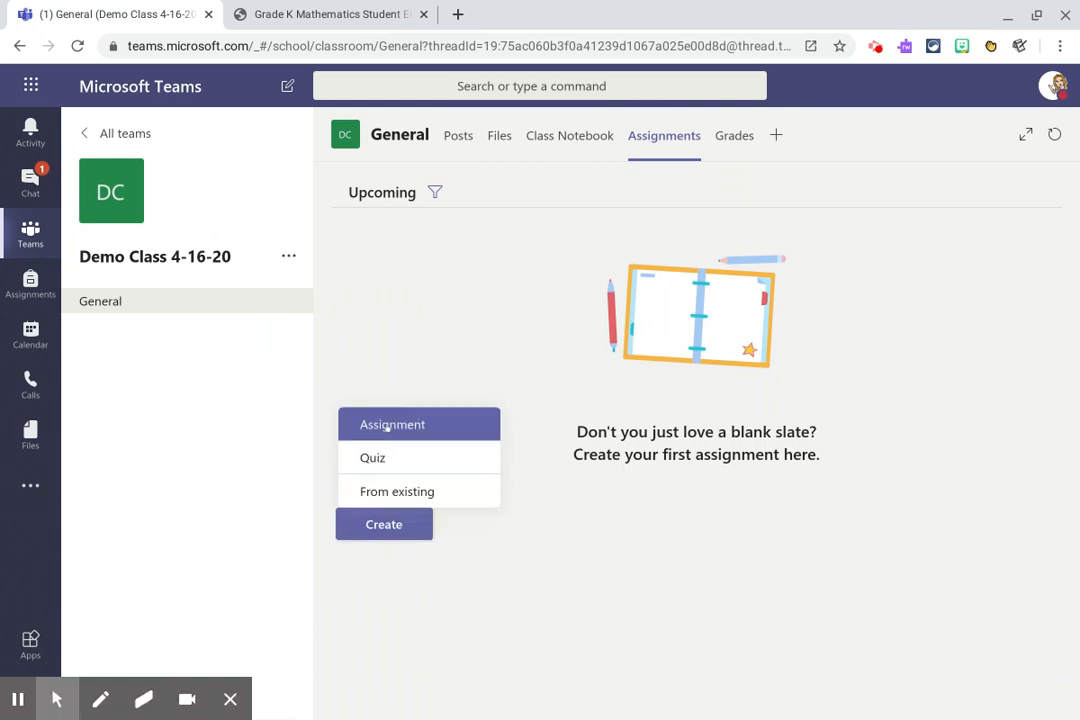
click(388, 425)
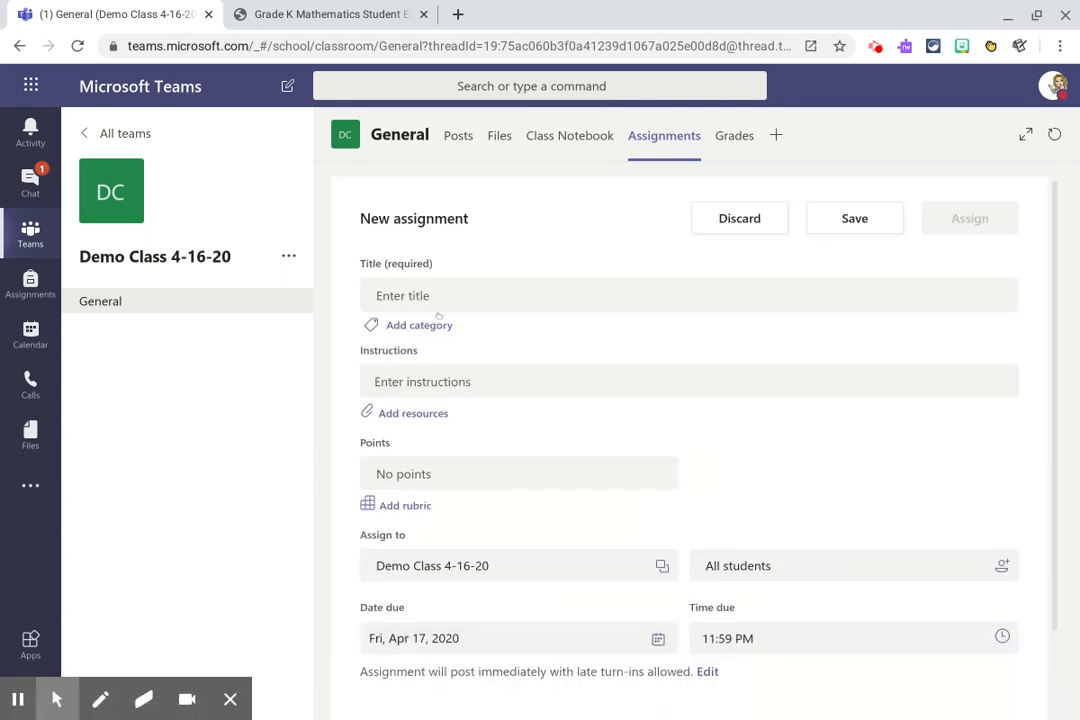
click(448, 300)
text(Lesson 9)
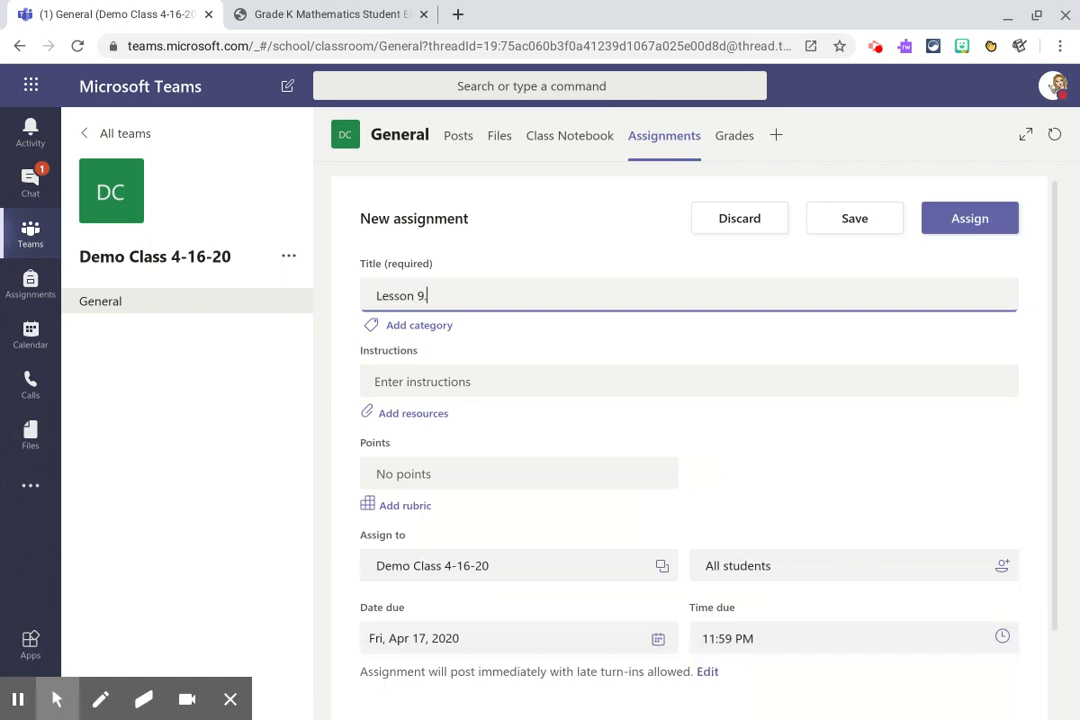
text(.1)
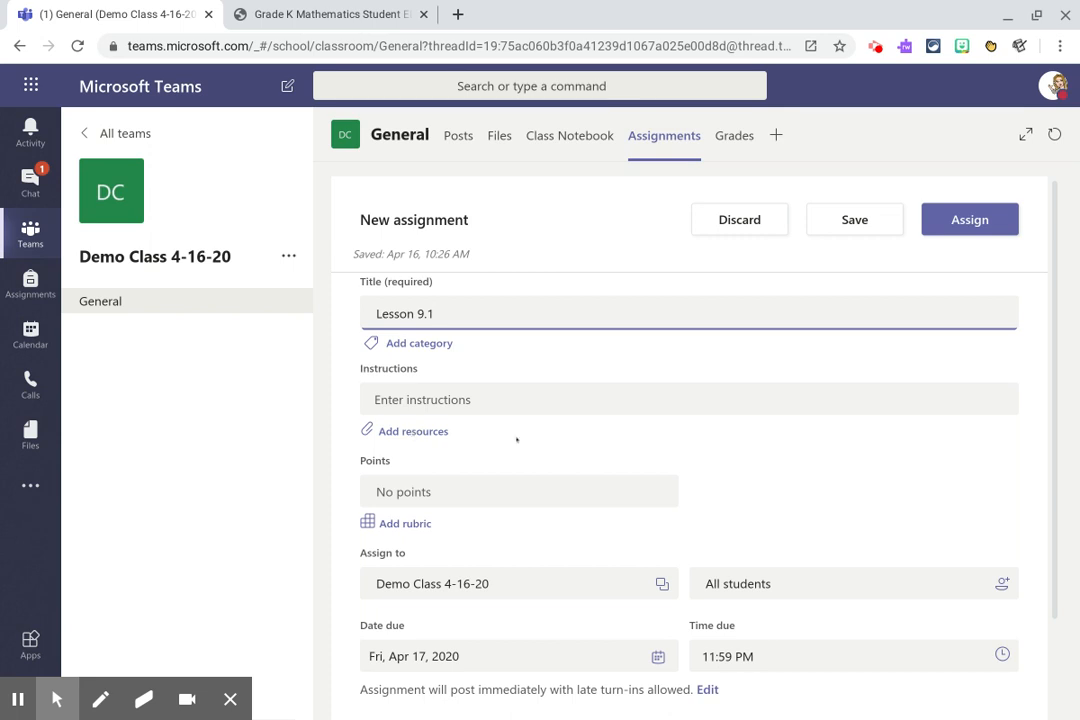
Check which other classes the assignment can be given to, without changing the selected class
scroll(544, 439, down, 3)
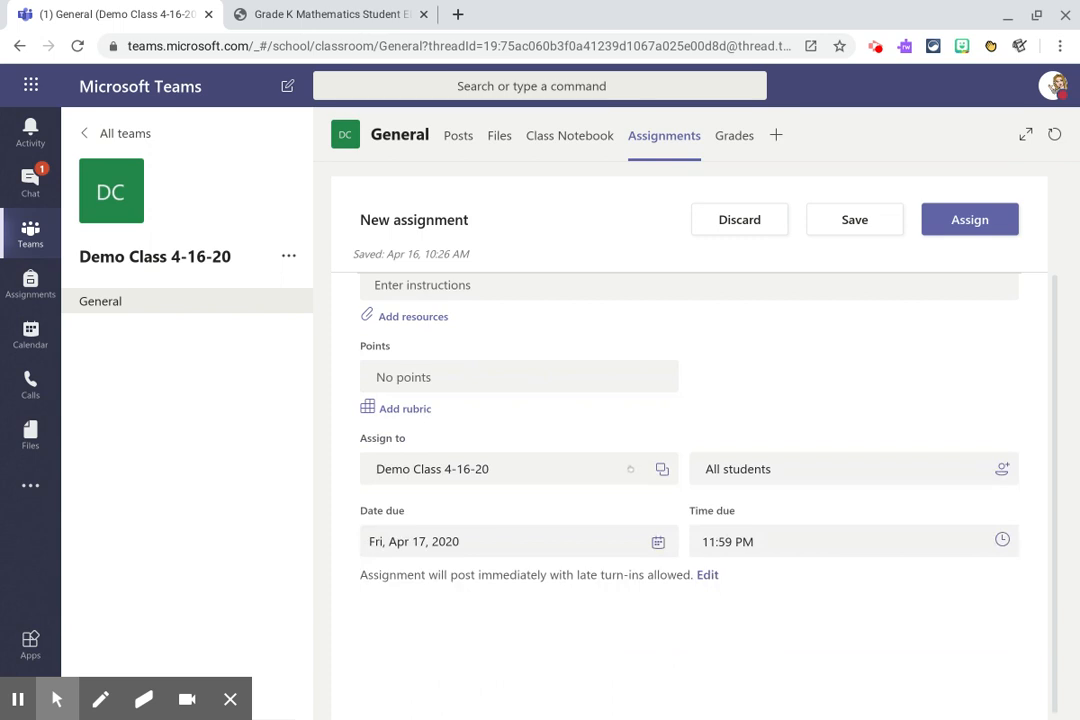
click(630, 469)
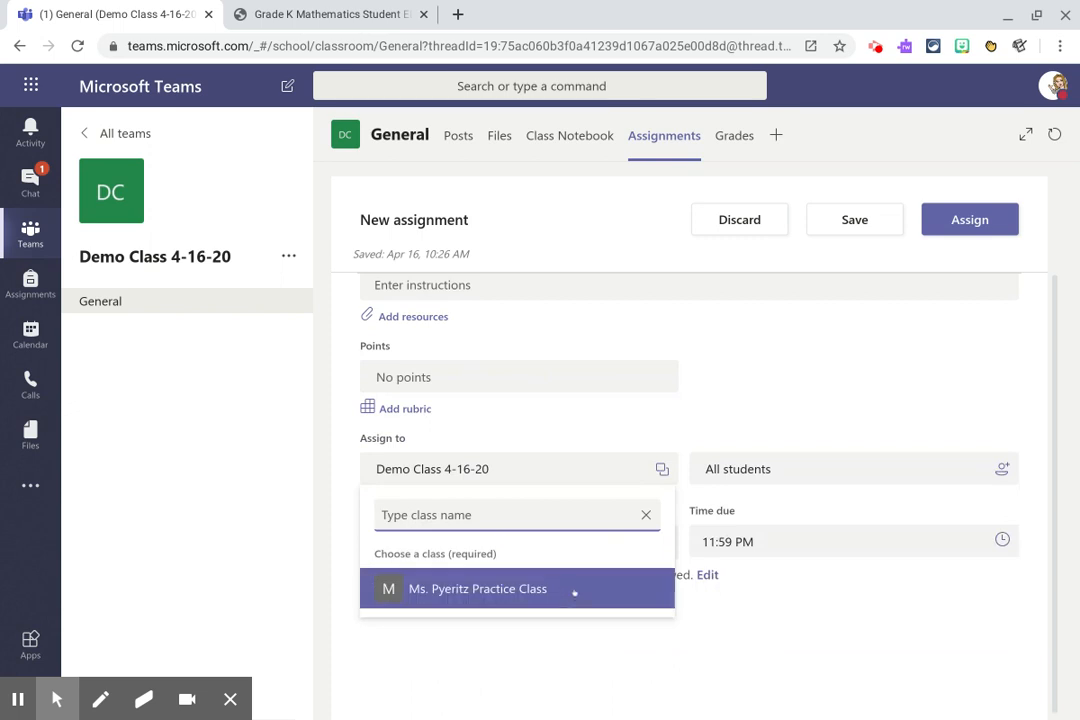
click(607, 469)
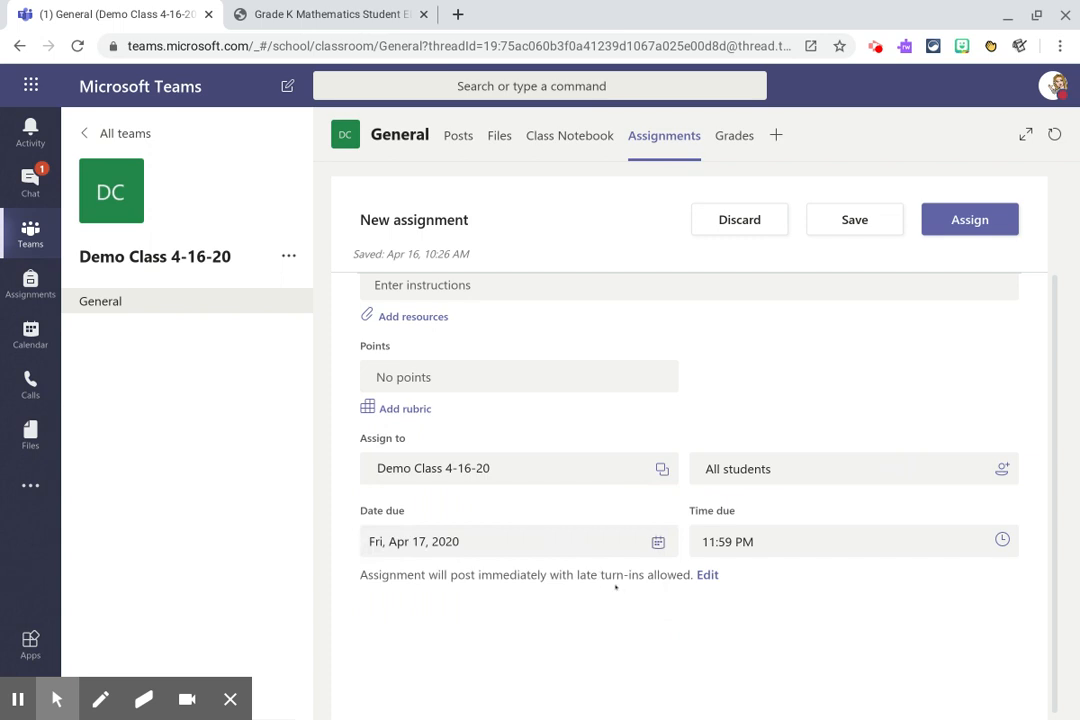
scroll(616, 588, up, 1)
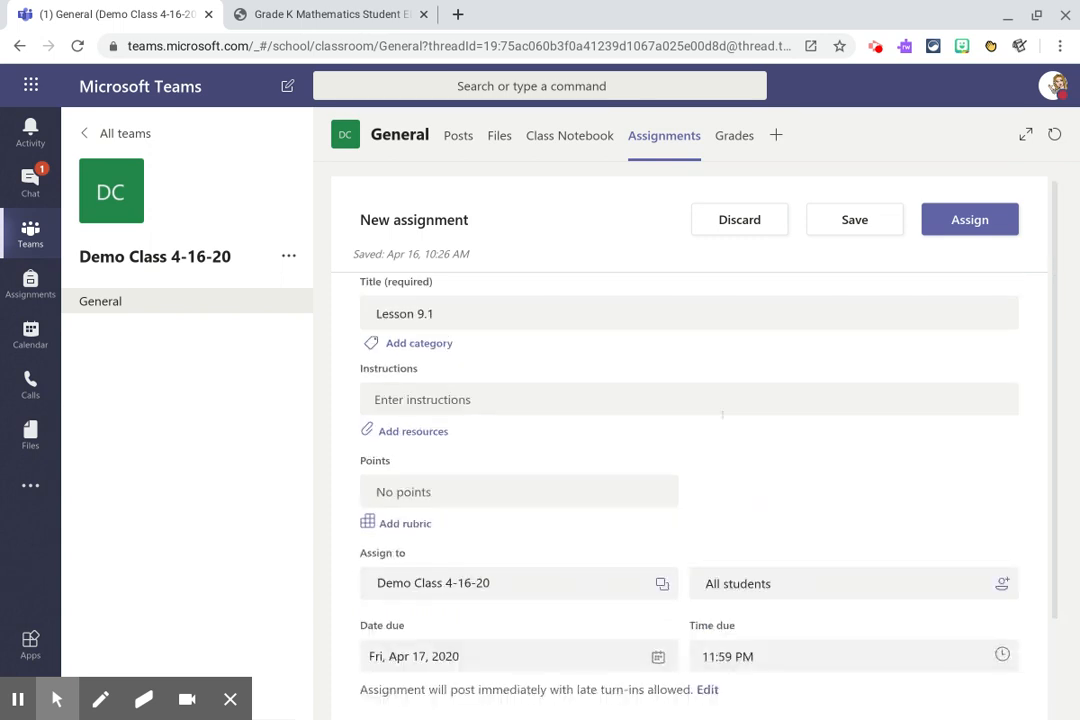
Attach the Lesson 9.1 page from the Class Notebook's Welcome section to the assignment, copying it into the students' Lessons section
click(427, 430)
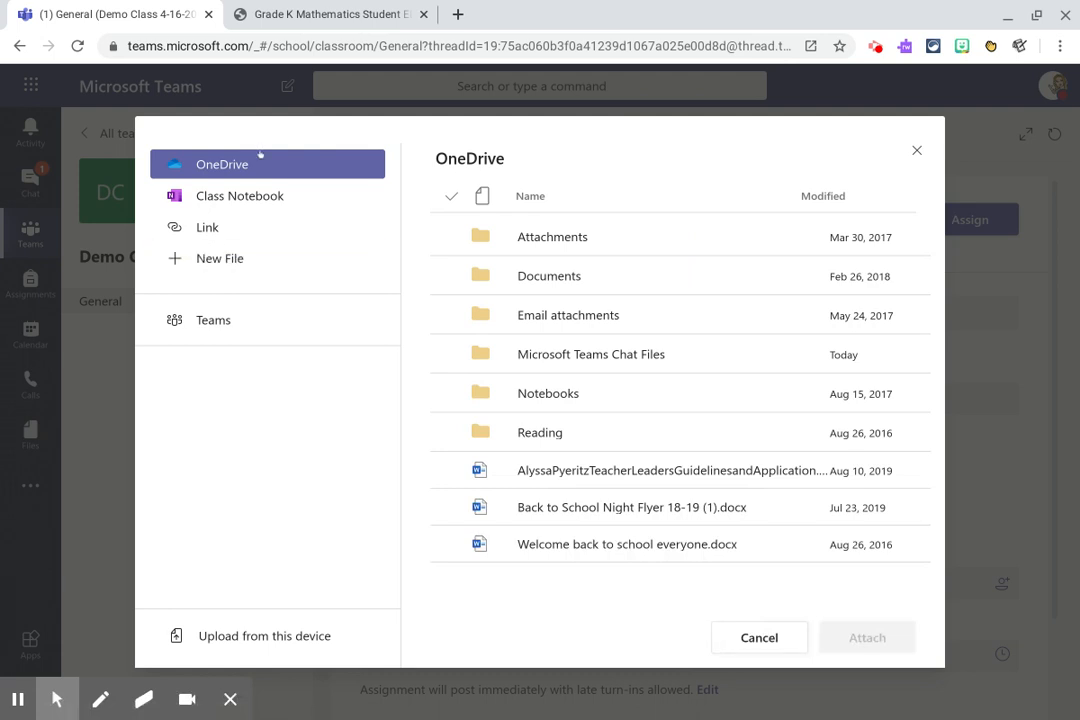
click(228, 200)
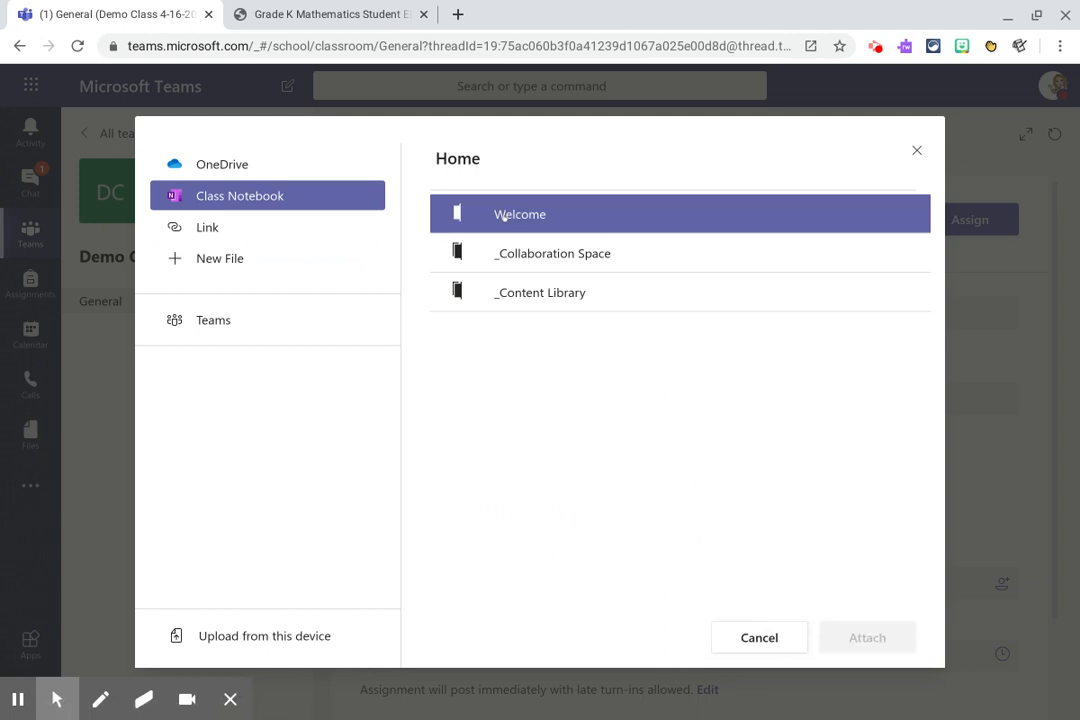
click(504, 216)
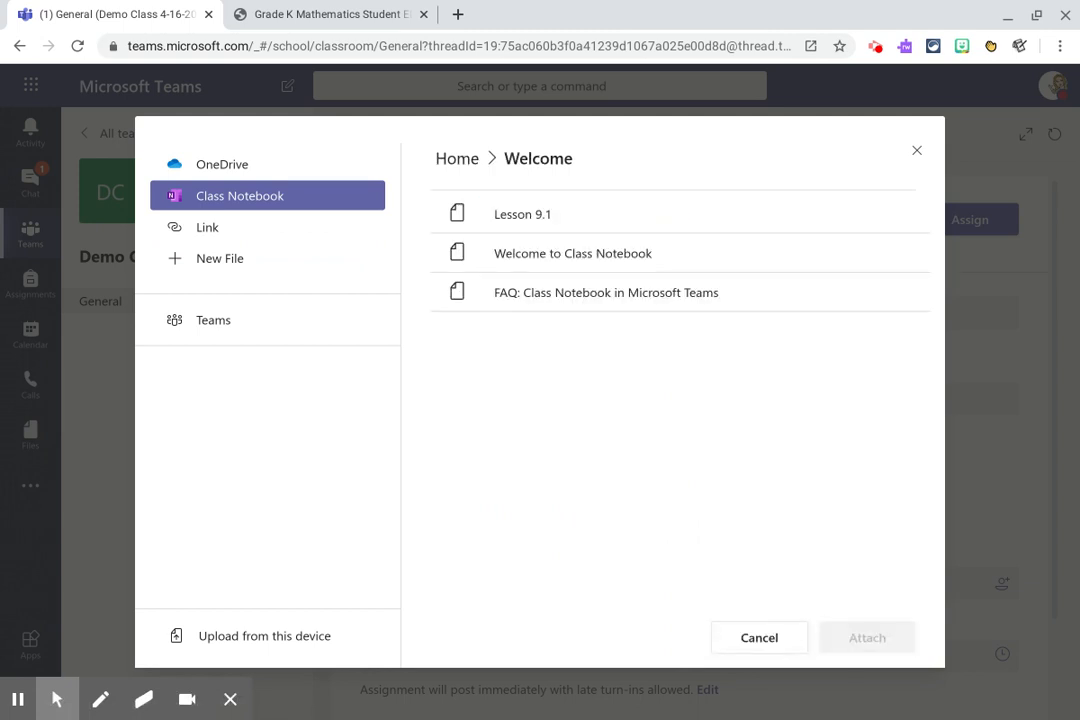
click(504, 216)
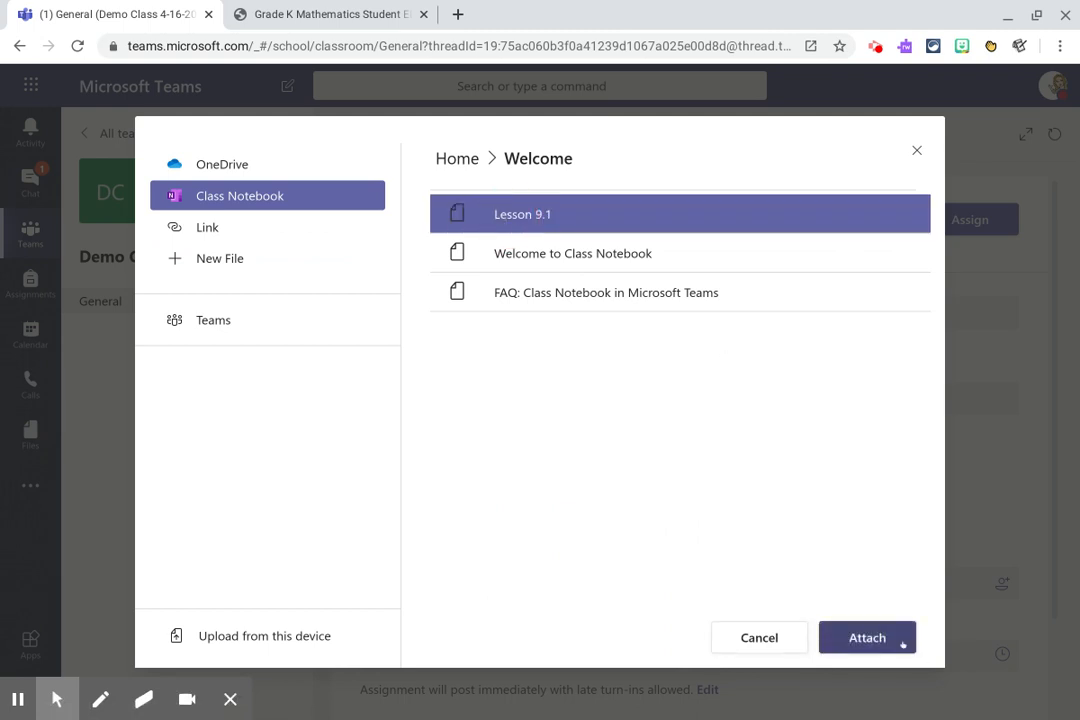
click(868, 640)
click(531, 335)
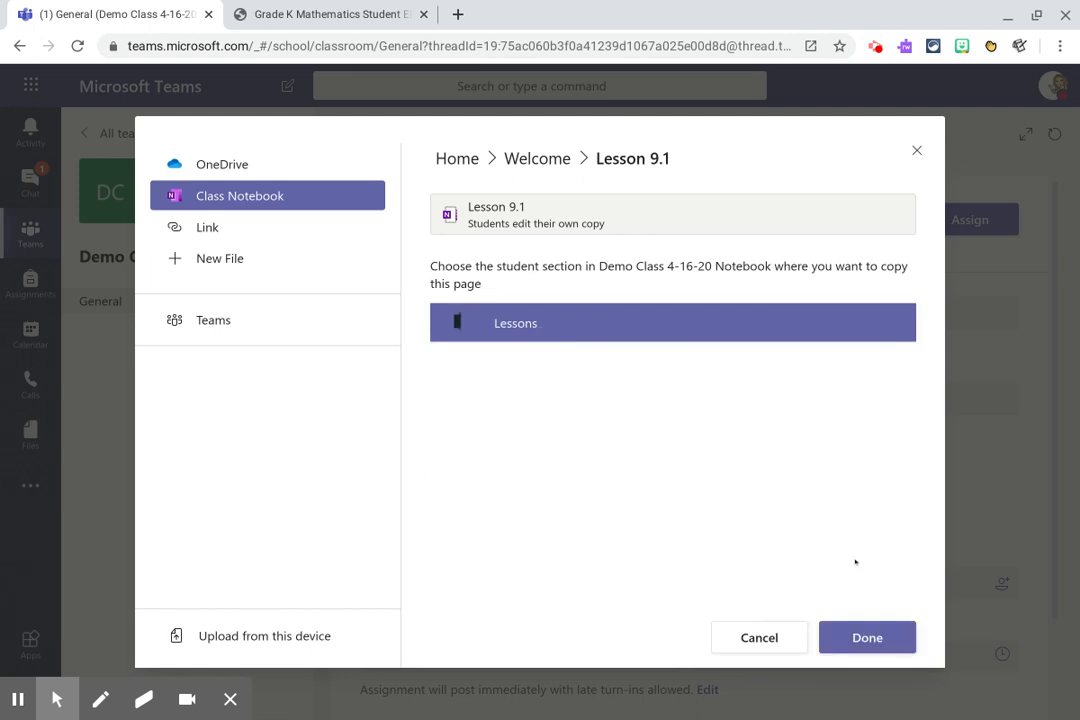
click(862, 637)
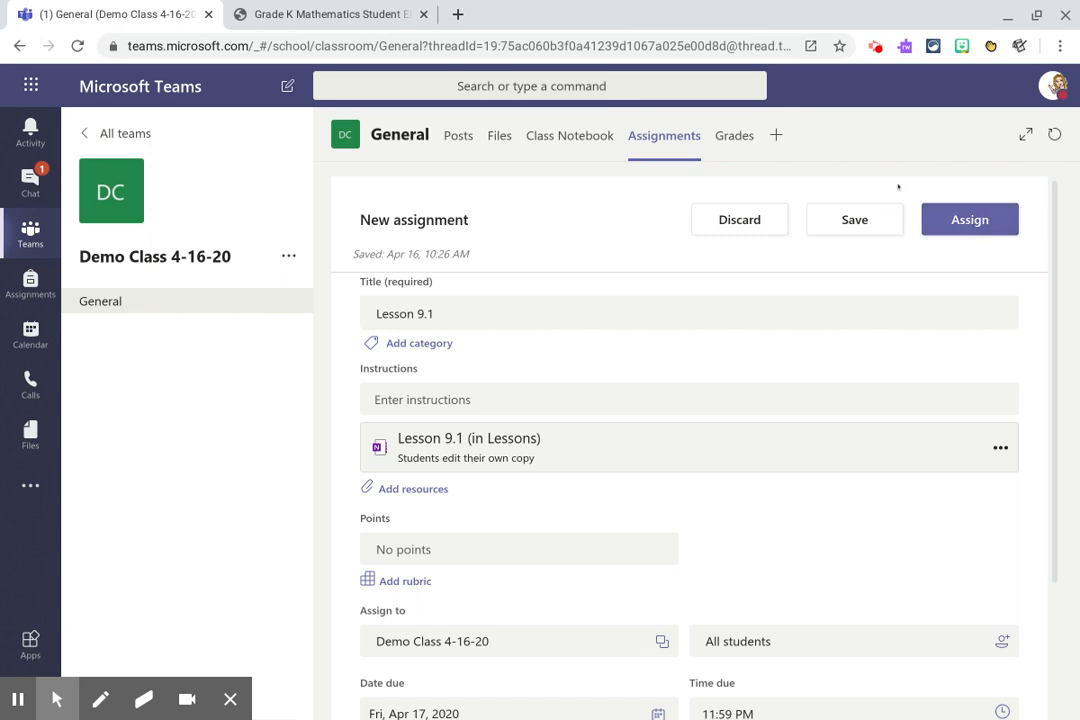
Assign Lesson 9.1 to the class and open the published assignment in student view
click(957, 220)
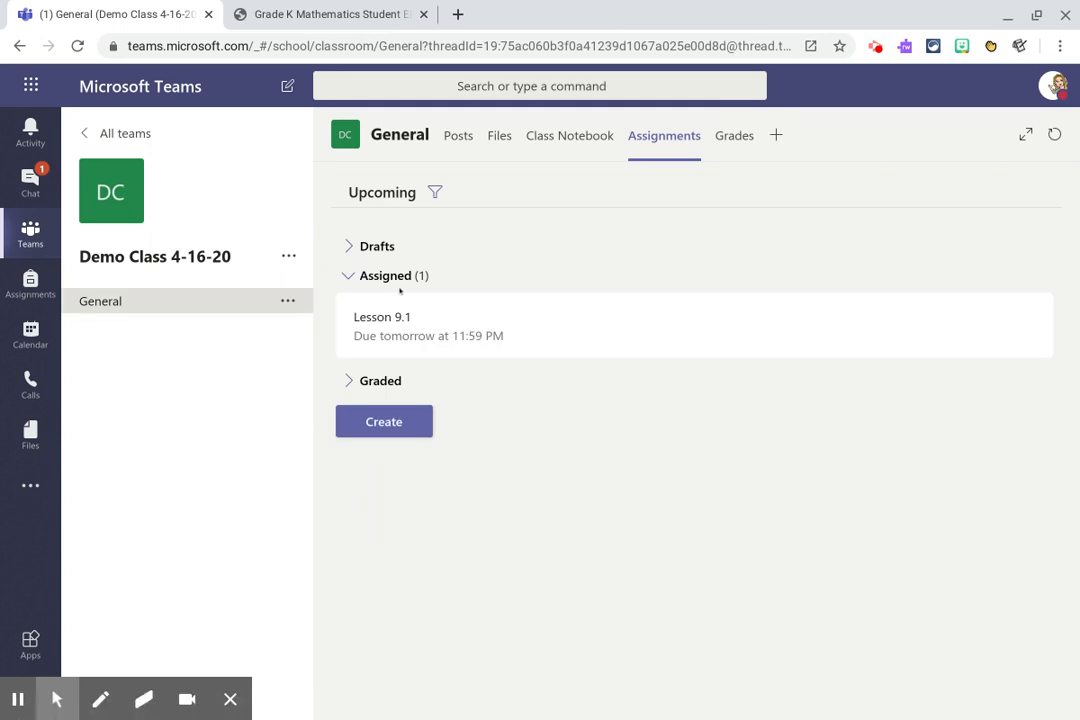
click(507, 322)
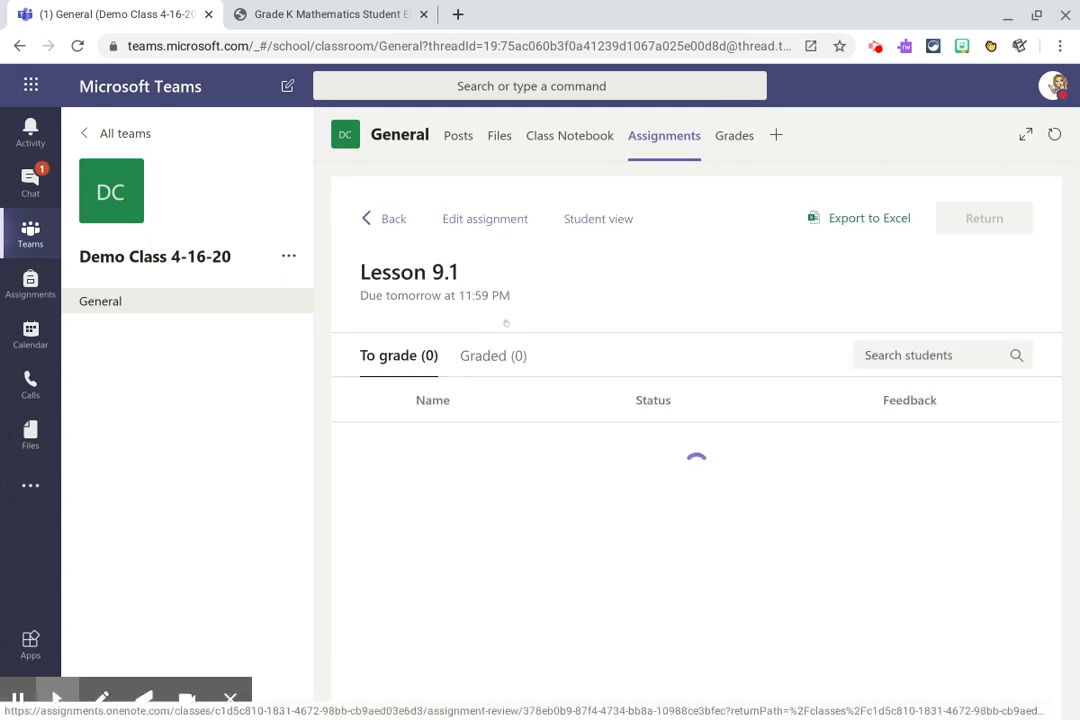
click(583, 220)
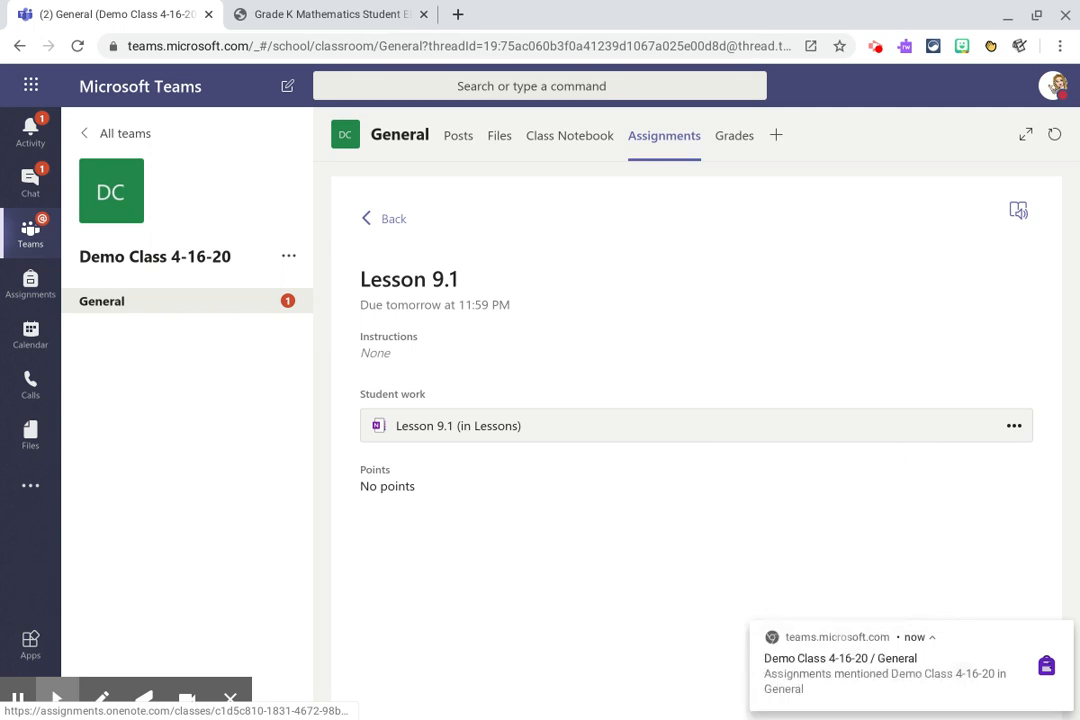
Open the attached Lesson 9.1 page for editing in the browser and bring up its drawing tools
click(583, 434)
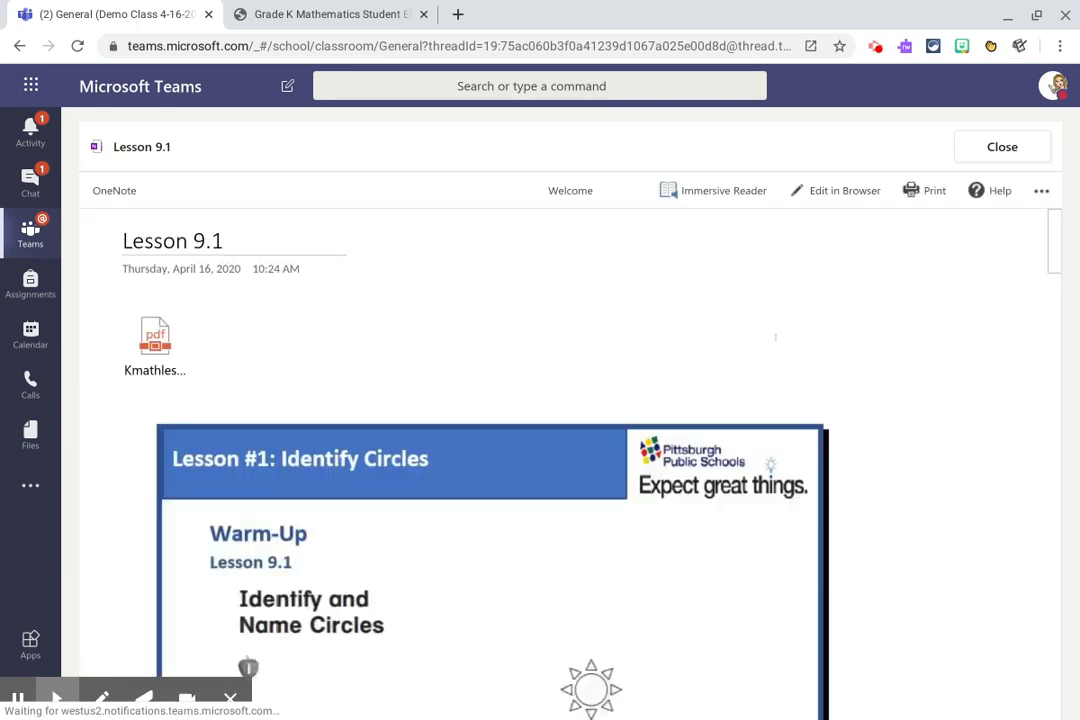
click(842, 191)
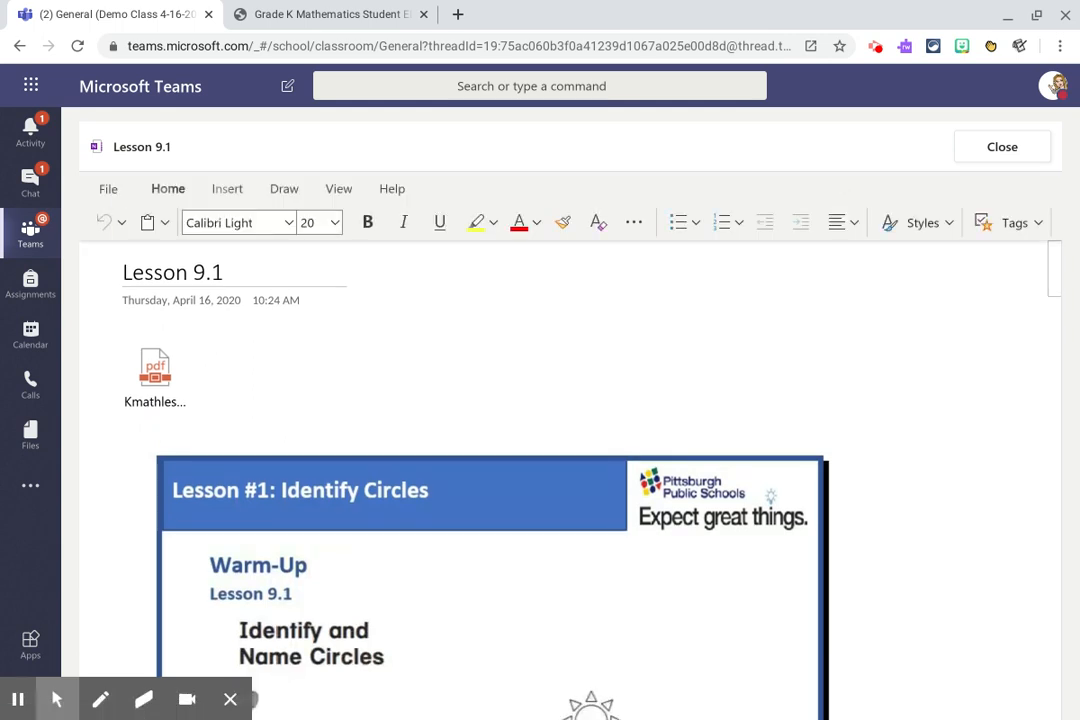
click(284, 189)
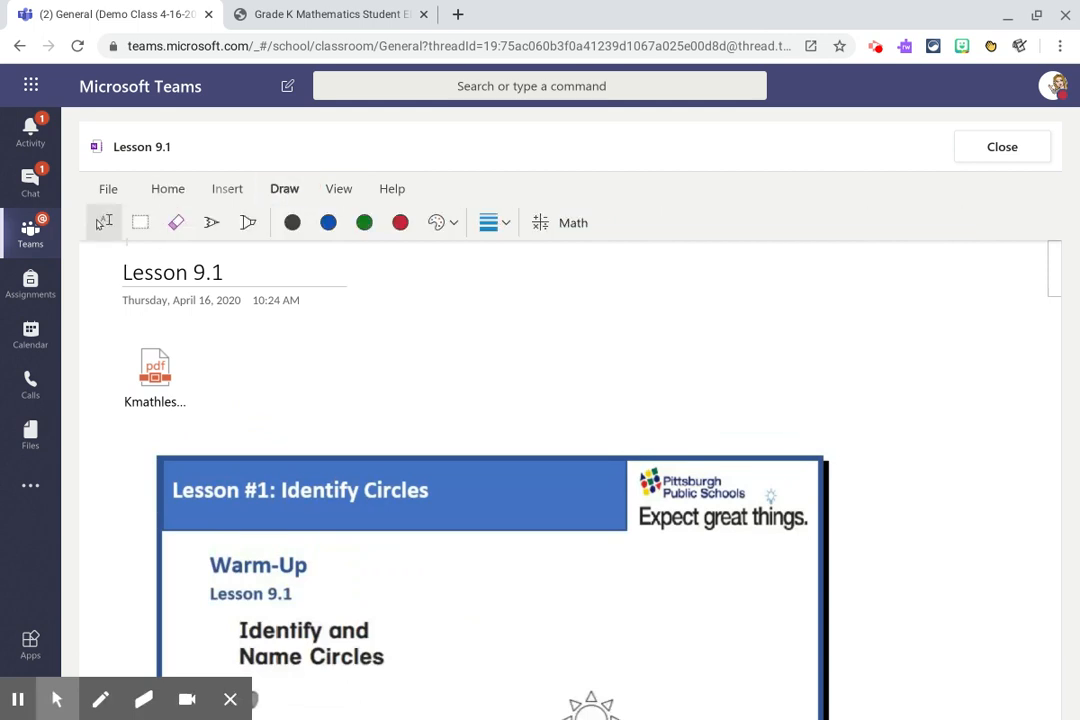
Add the text "circles" beside the numbered apple on the Warm-Up page of the lesson
click(135, 228)
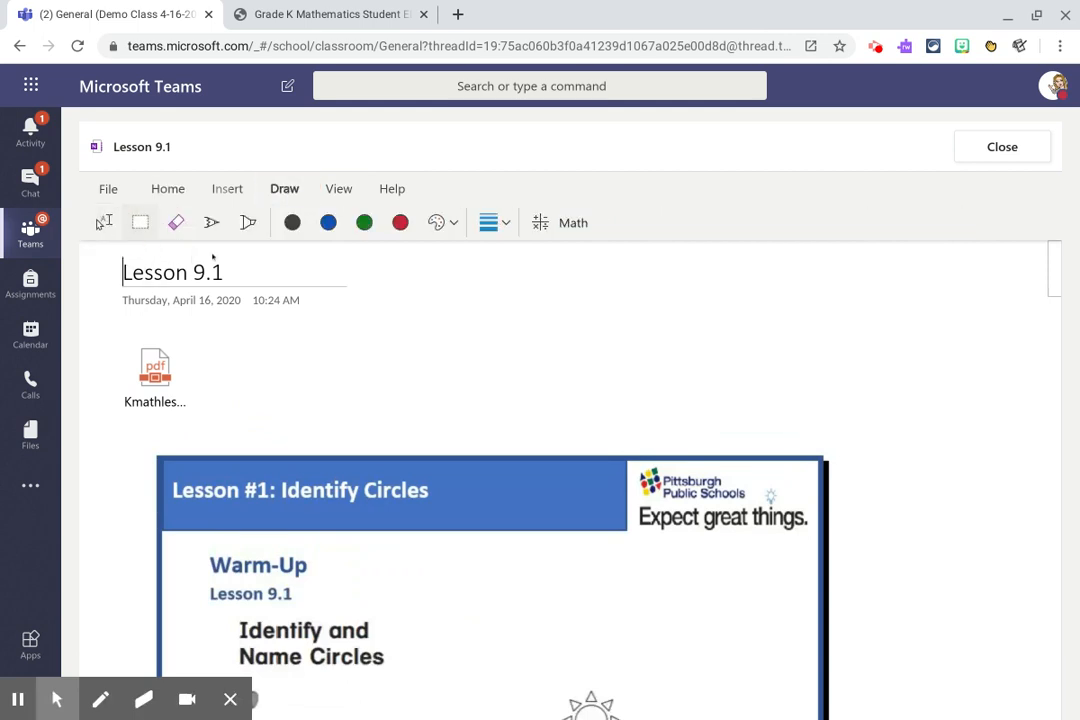
scroll(314, 309, down, 12)
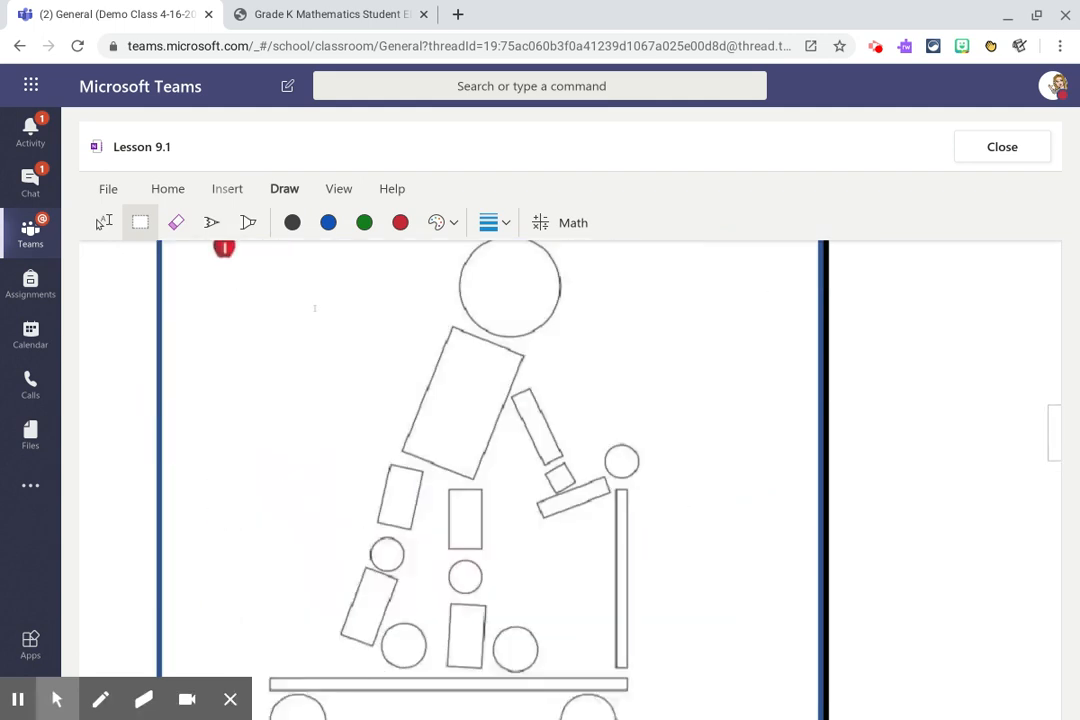
scroll(490, 450, up, 10)
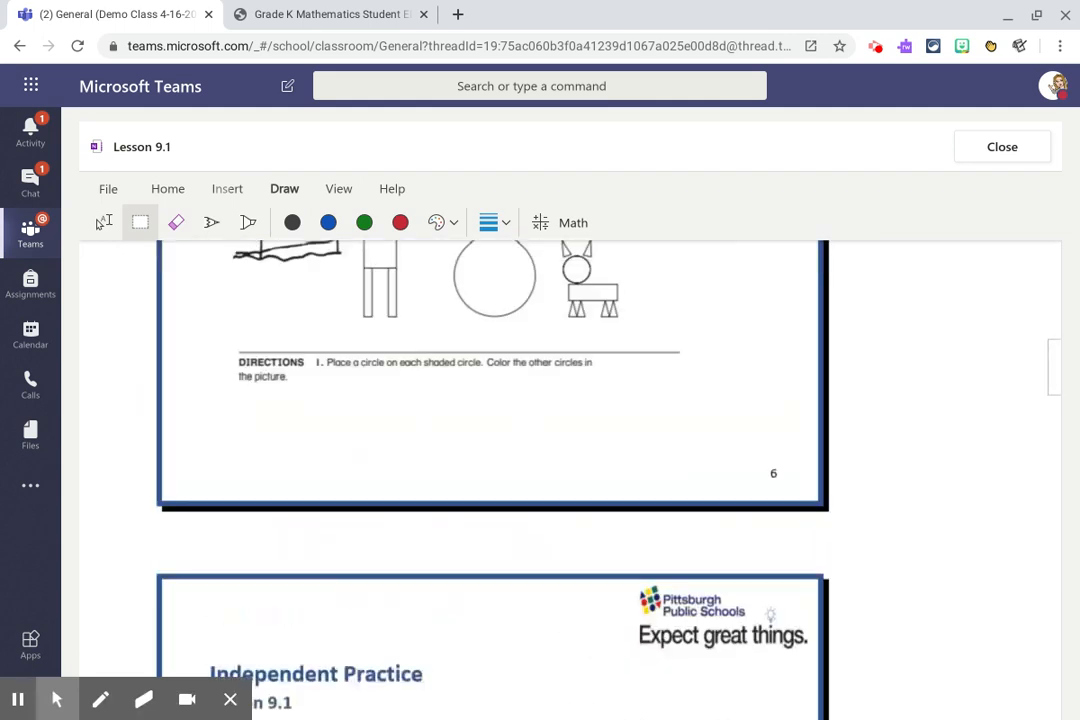
scroll(330, 440, up, 4)
scroll(315, 525, down, 4)
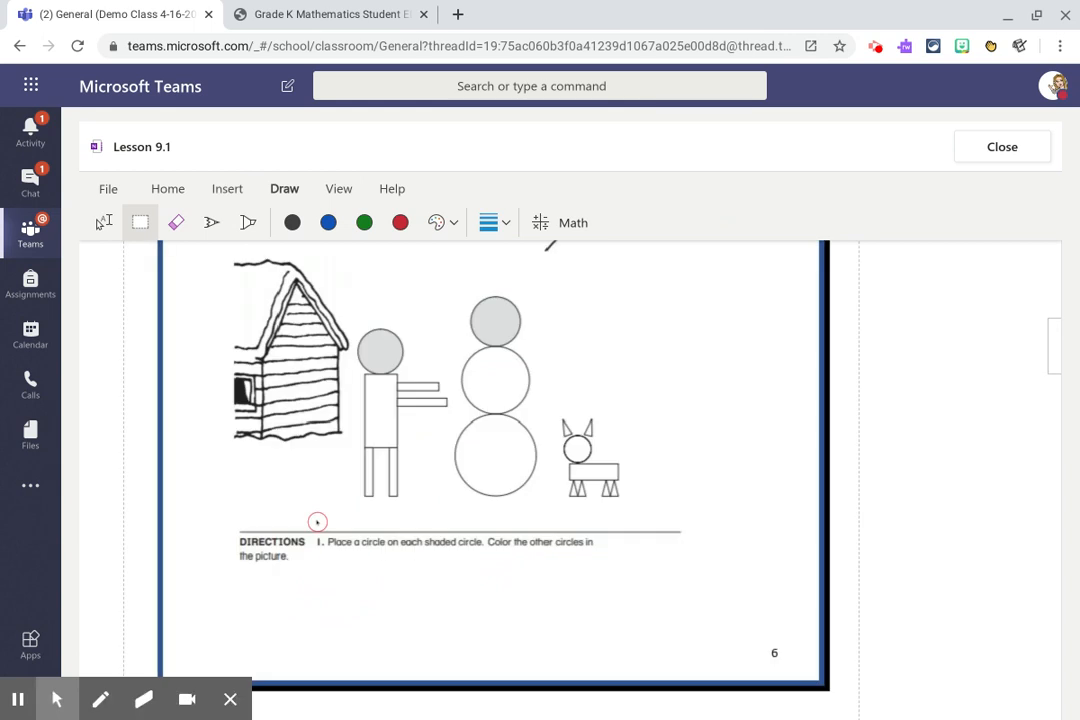
click(317, 522)
scroll(317, 522, up, 5)
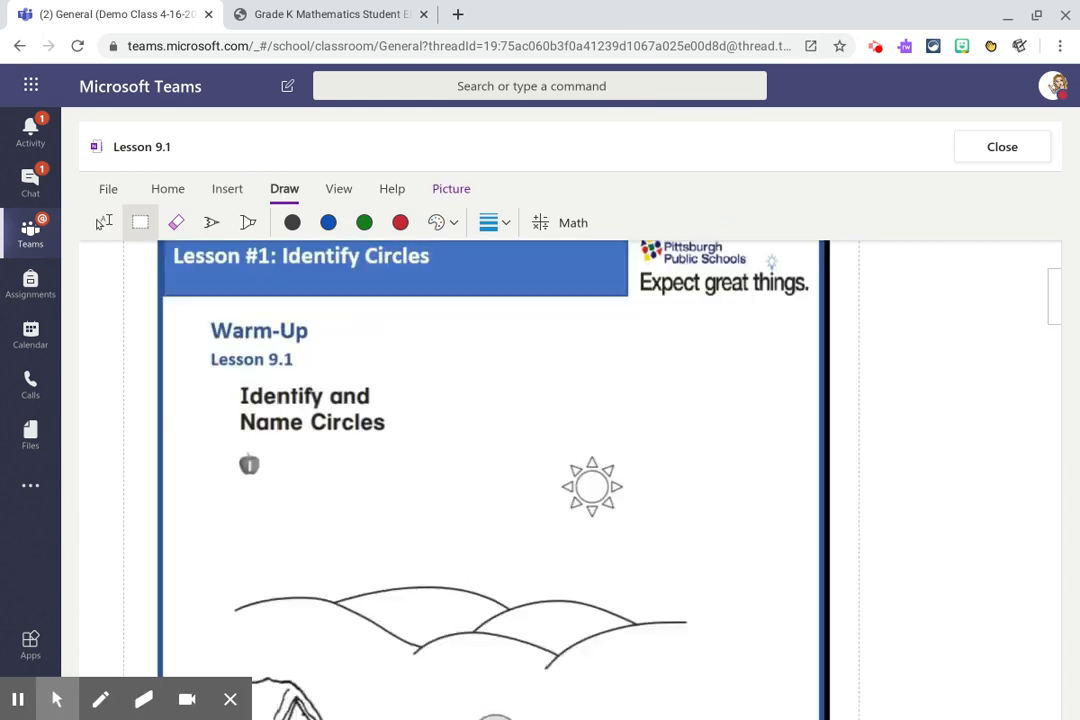
click(317, 482)
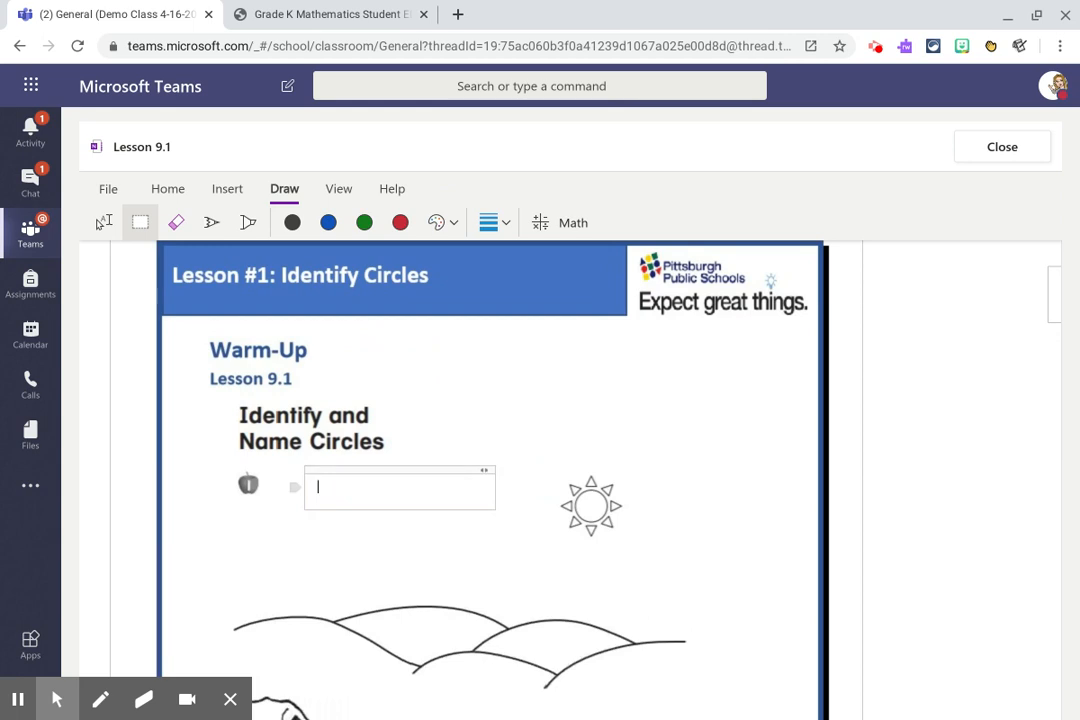
text(circles)
Color the sun, the snowman's circles and the person's head in the Warm-Up picture with the pink highlighter, and close the page
click(208, 220)
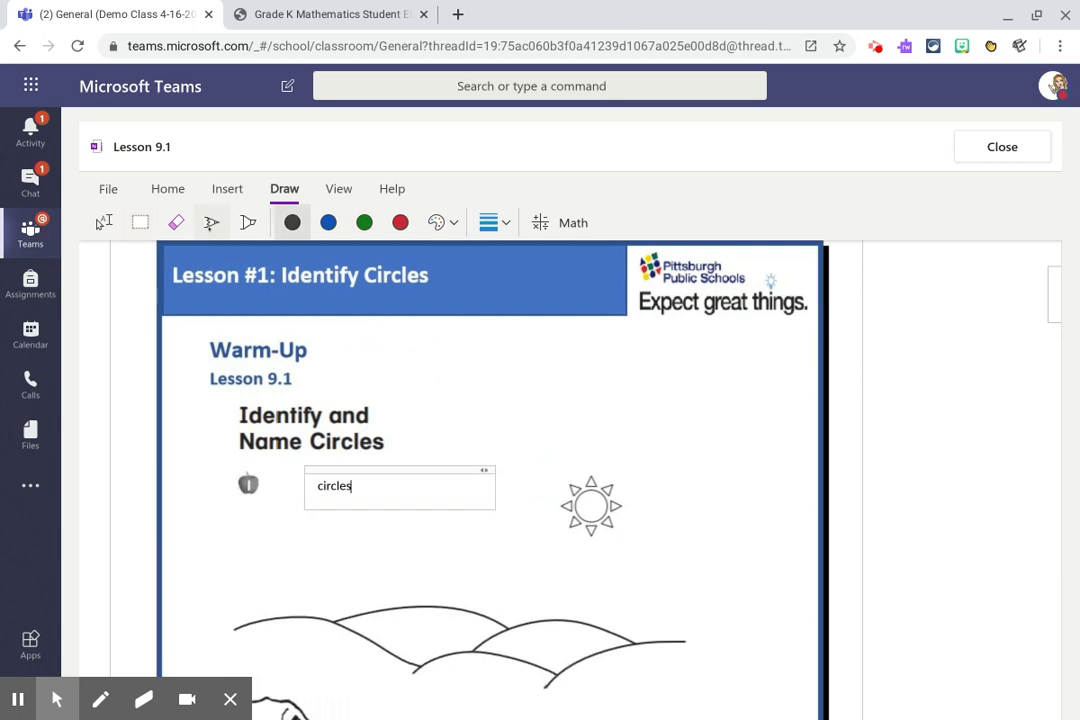
click(248, 222)
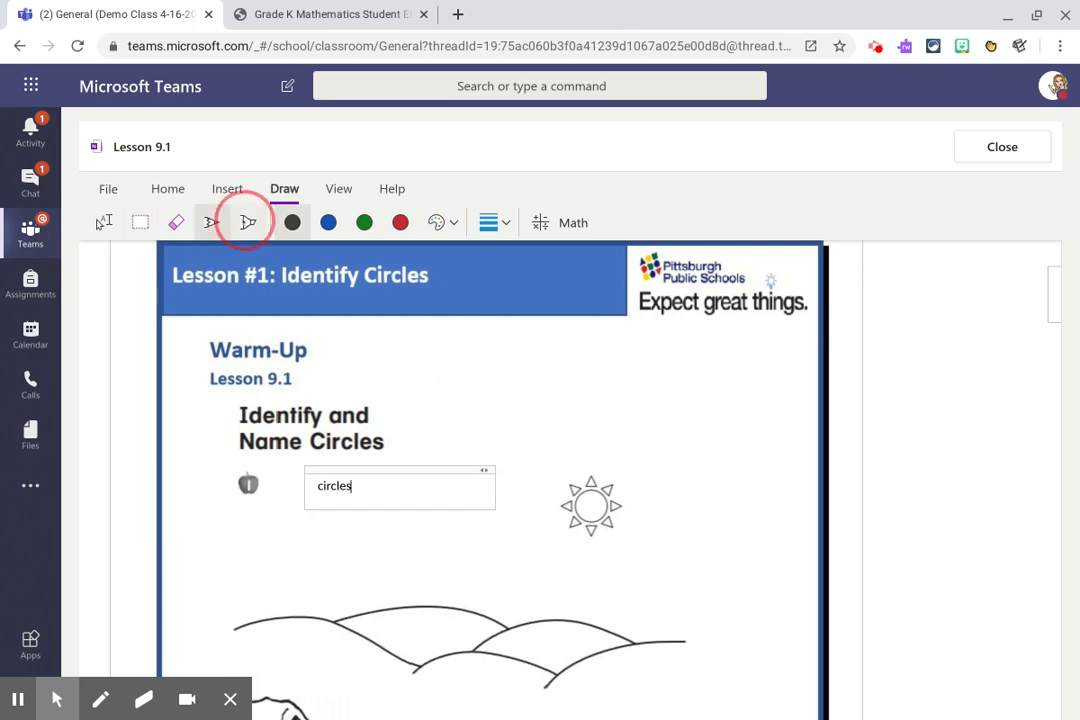
click(328, 222)
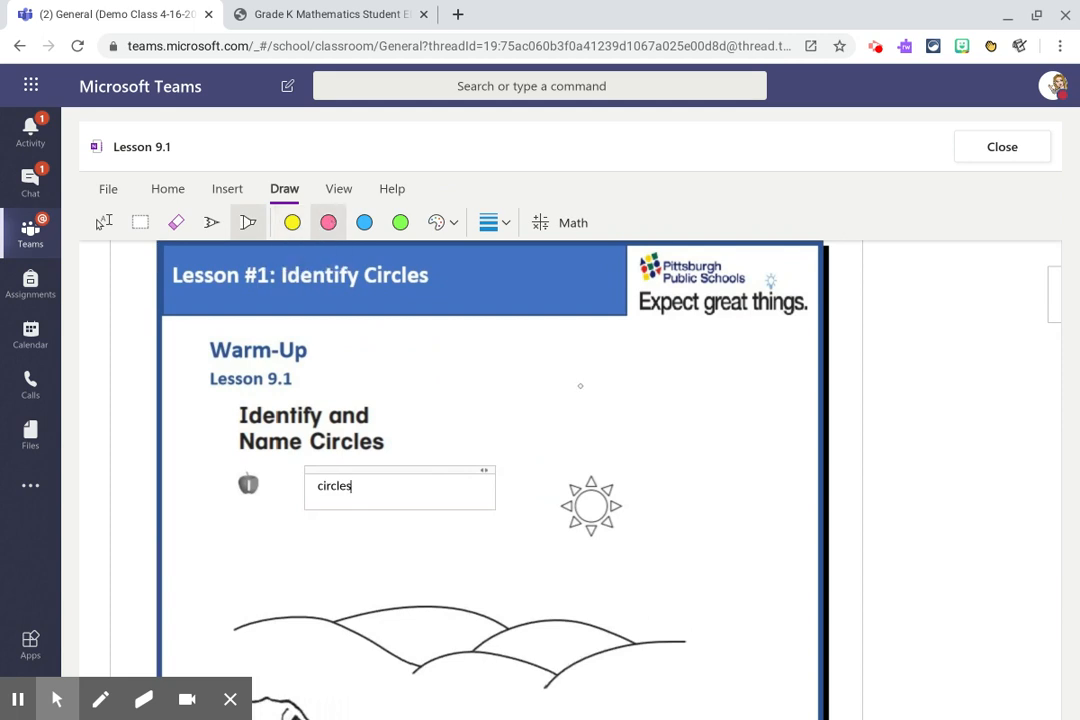
scroll(603, 441, down, 3)
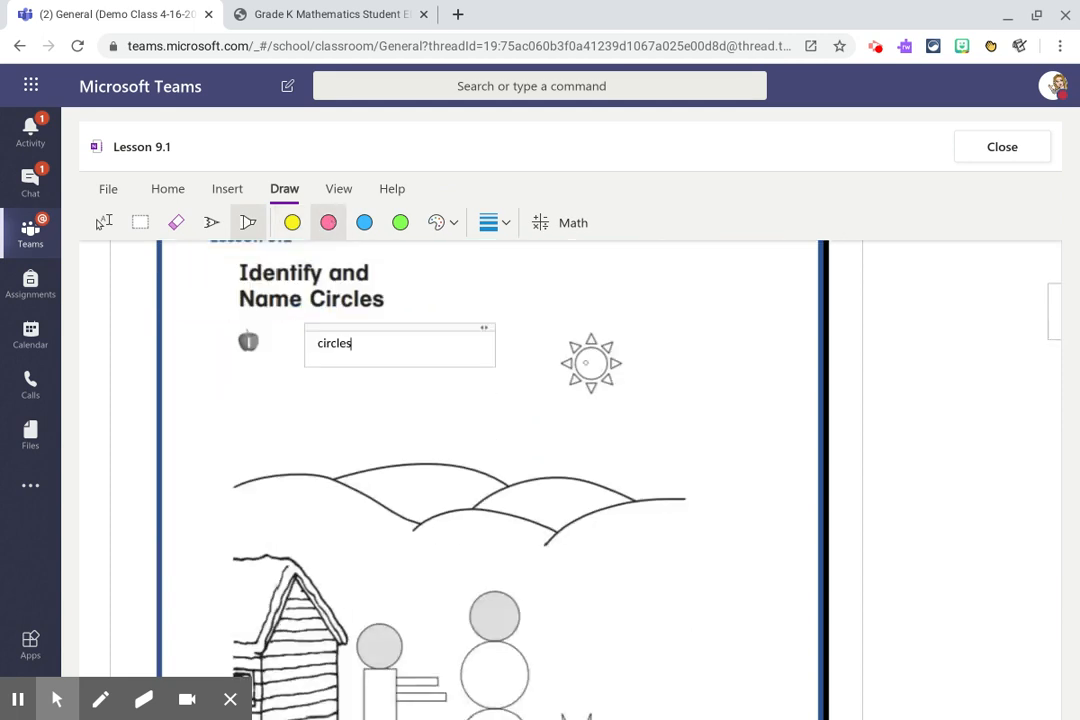
drag(586, 362, 582, 390)
scroll(511, 508, down, 4)
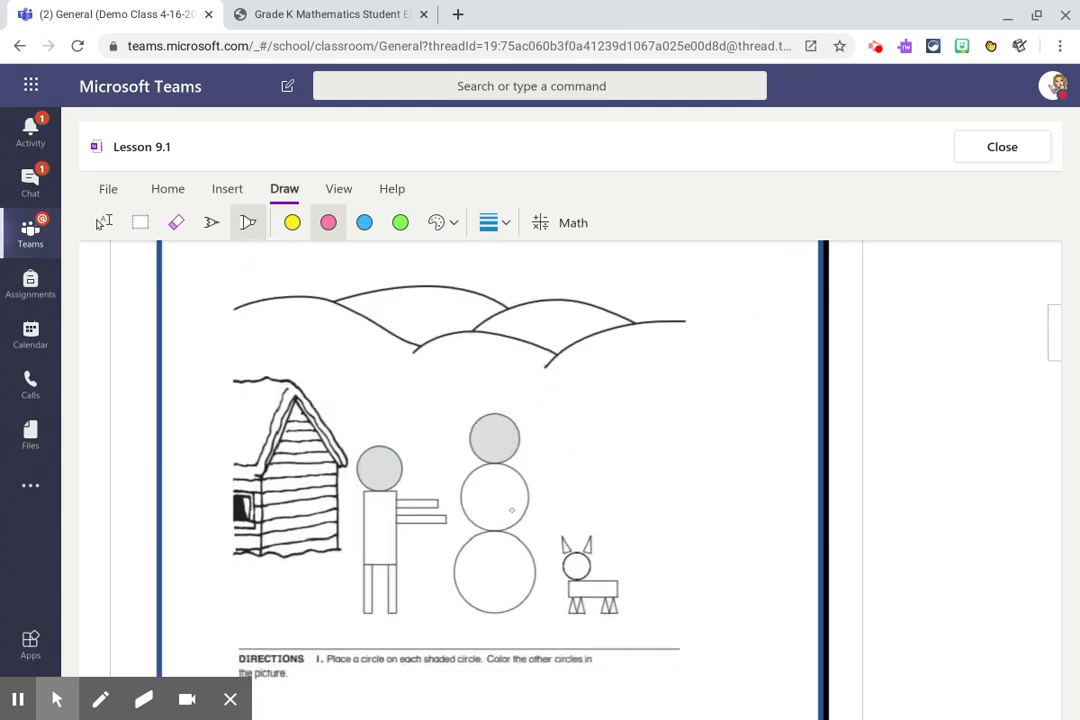
drag(472, 442, 518, 450)
drag(485, 509, 492, 504)
mouse_move(492, 562)
mouse_down()
mouse_move(487, 593)
mouse_move(498, 560)
mouse_up()
mouse_move(368, 448)
mouse_down()
mouse_move(390, 452)
mouse_move(378, 478)
mouse_up()
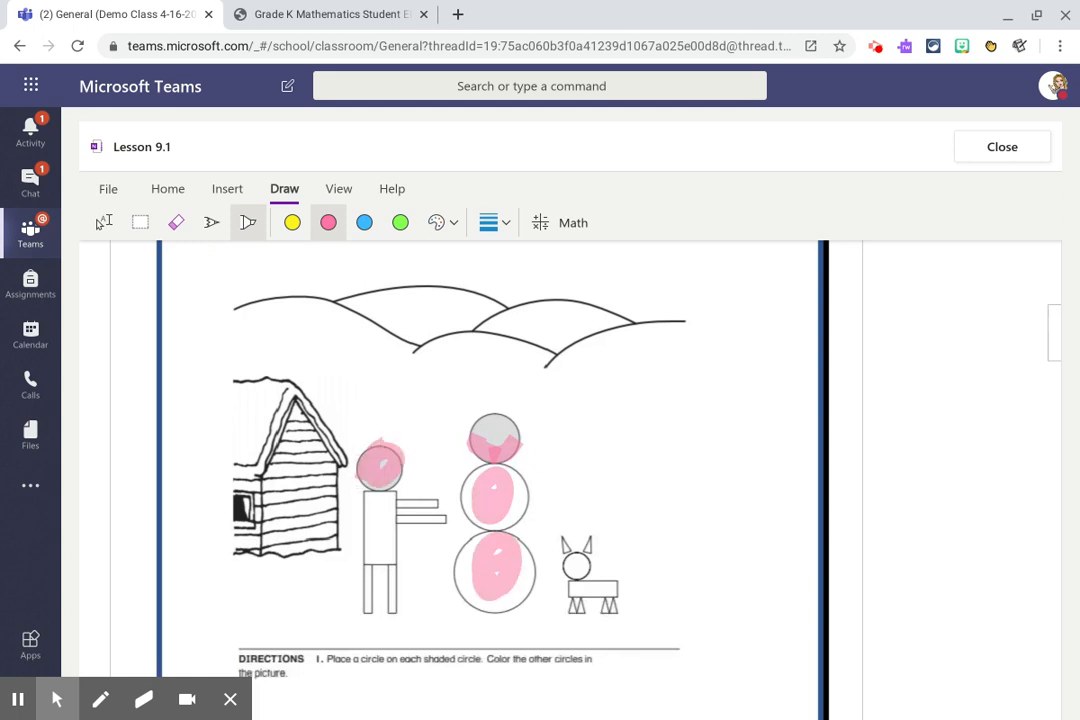
click(1003, 147)
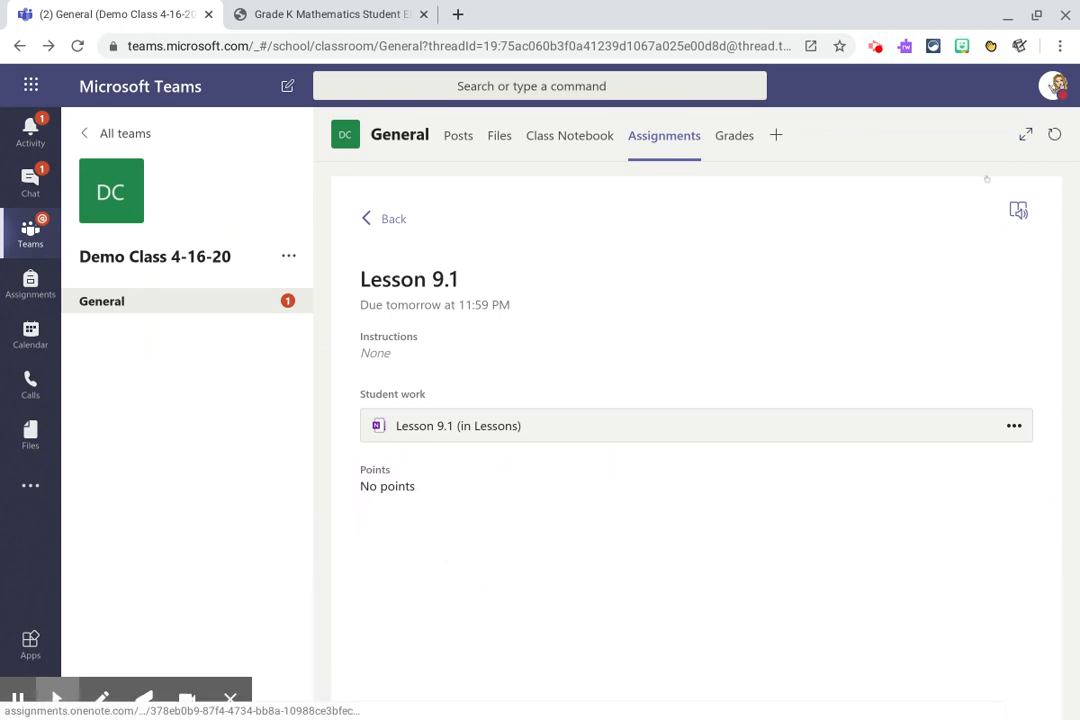